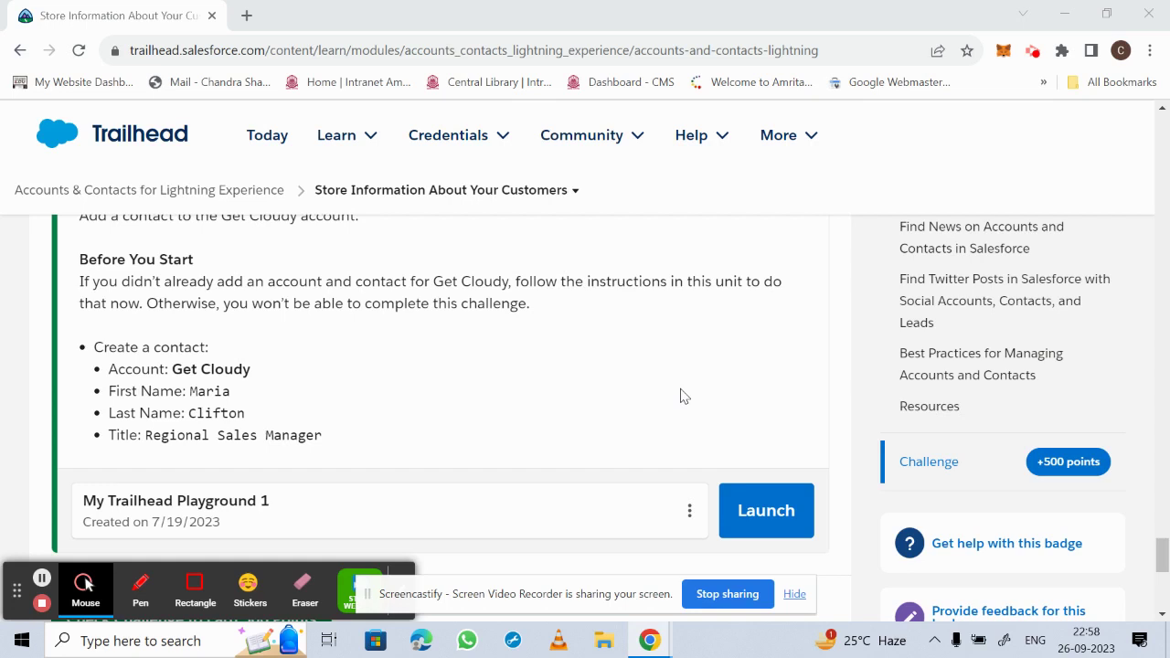
- Launch My Trailhead Playground 1 for the Store Information challenge
left_click(762, 519)
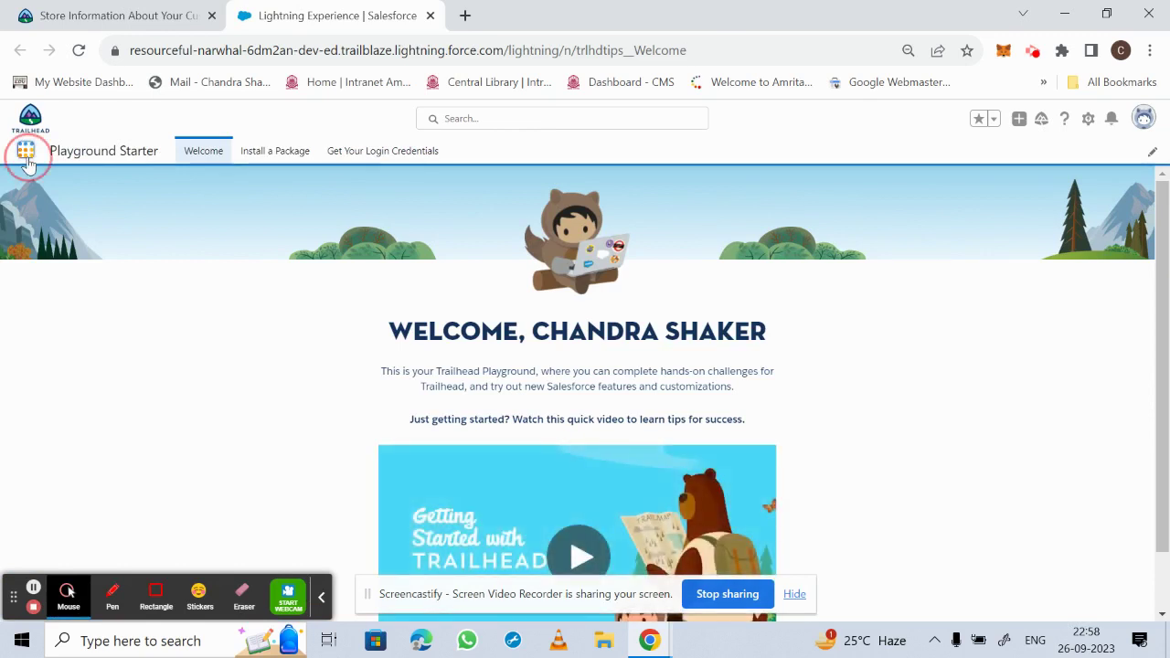
- Open the Accounts list by searching 'acc' in the App Launcher
left_click(26, 152)
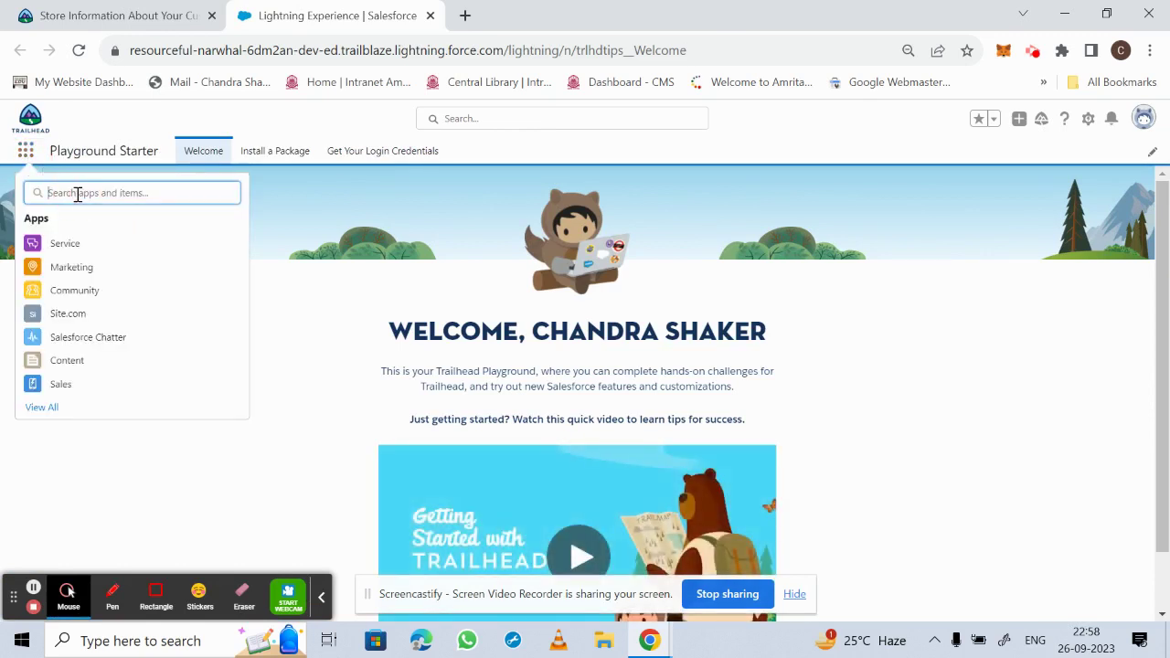
type("acc")
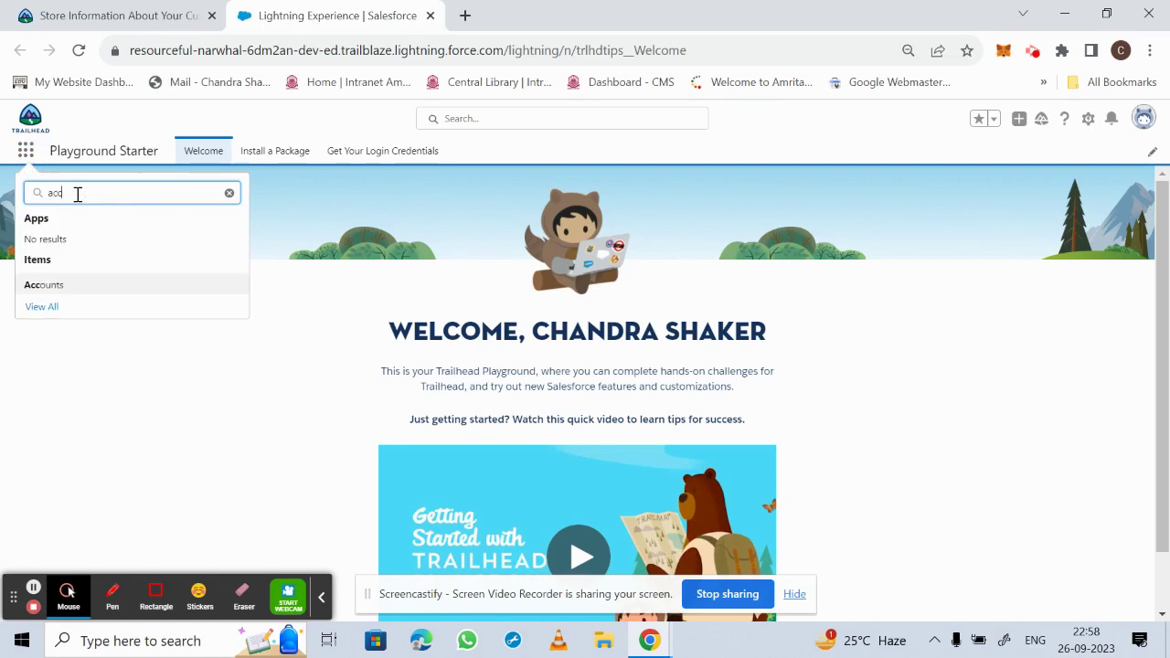
left_click(33, 285)
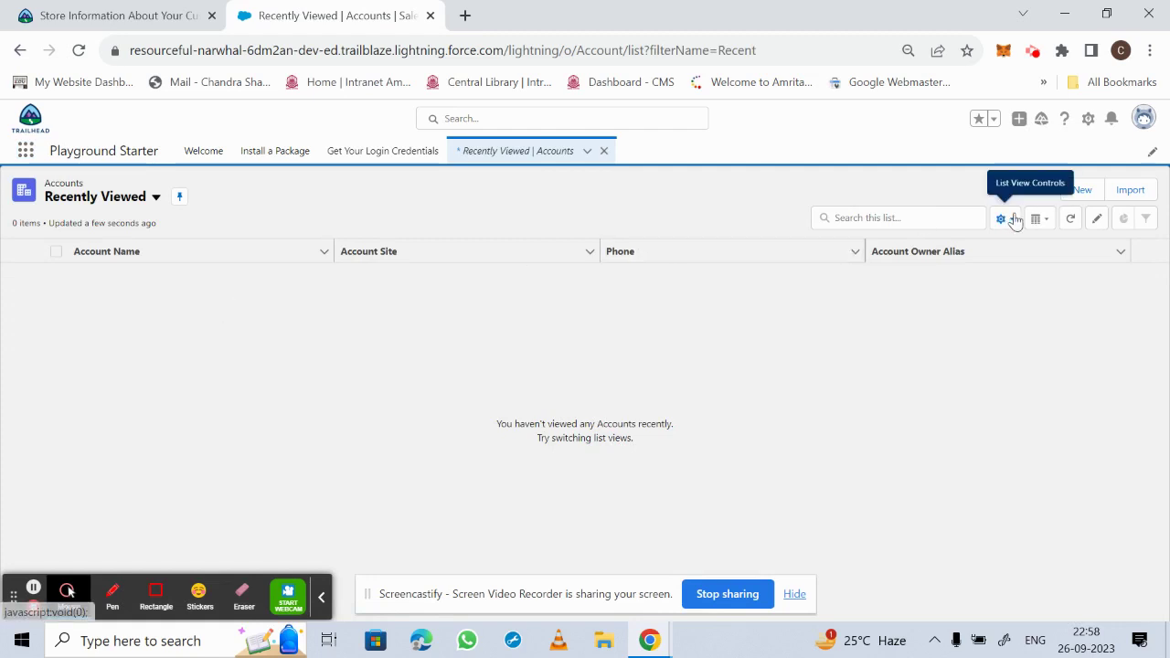
- Start a blank new account record from the Accounts list
left_click(1083, 190)
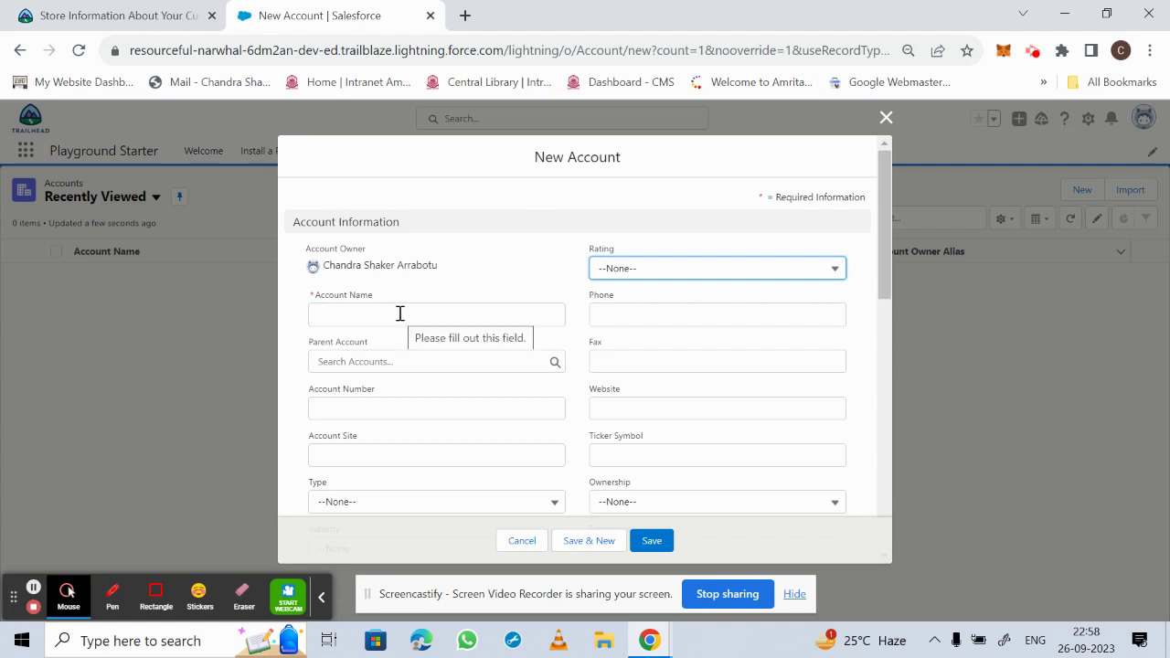
- Copy 'Get Cloudy' from the instructions into the Account Name field
left_click(87, 18)
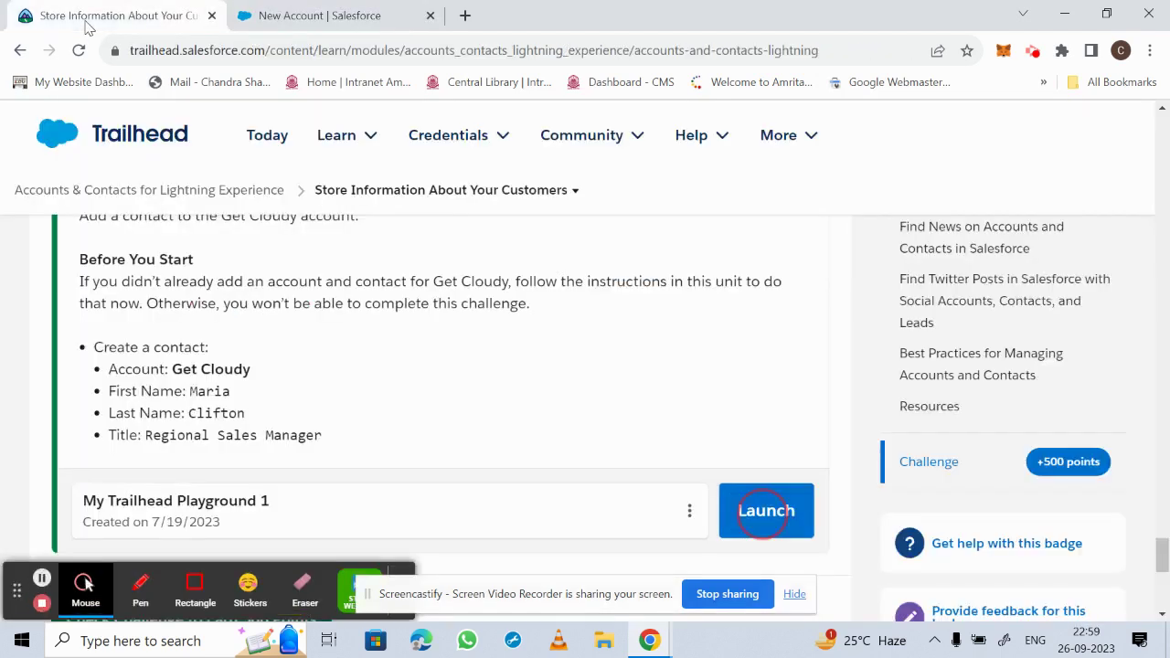
mouse_move(336, 134)
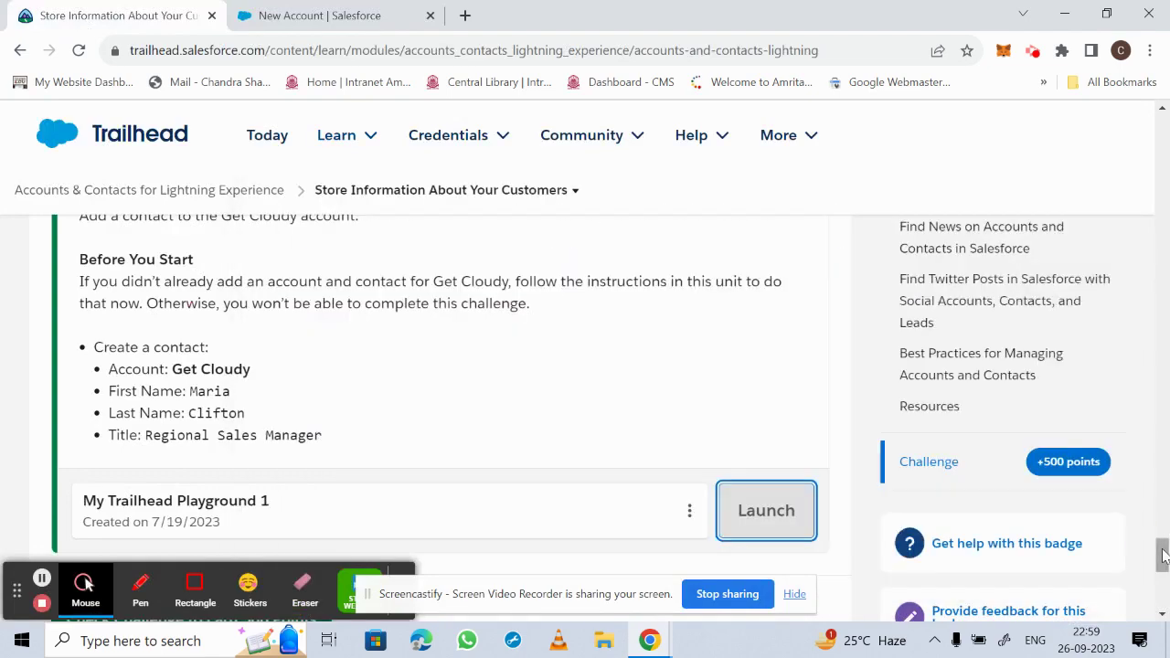
left_click_drag(1161, 551, 1158, 213)
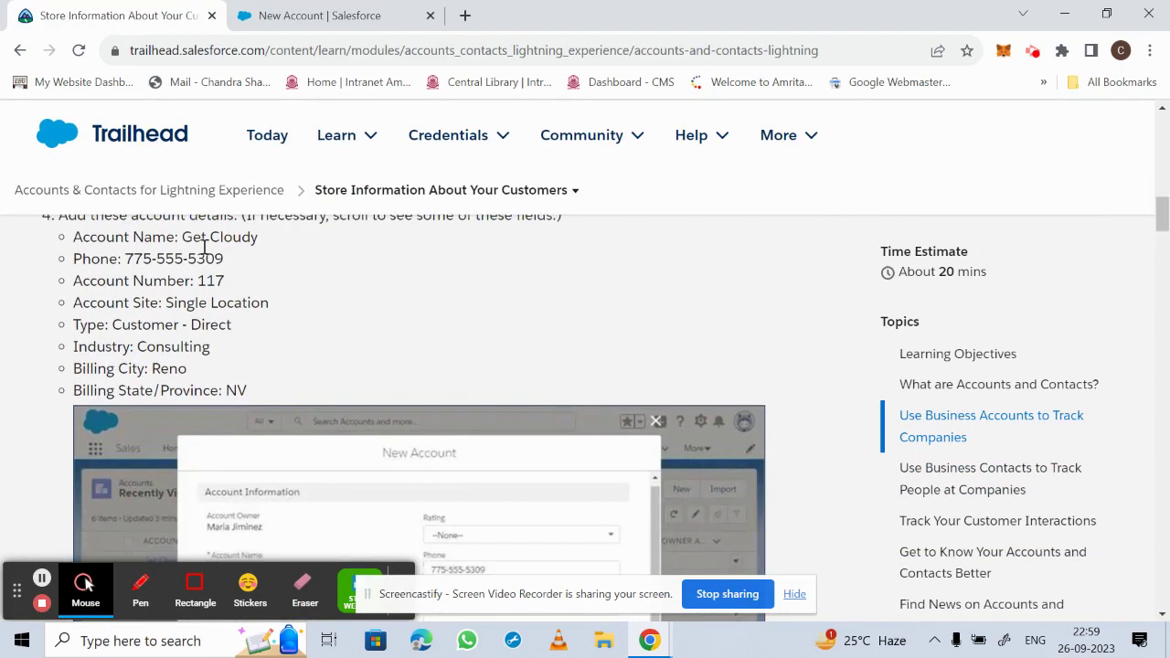
left_click_drag(184, 238, 258, 238)
right_click(252, 239)
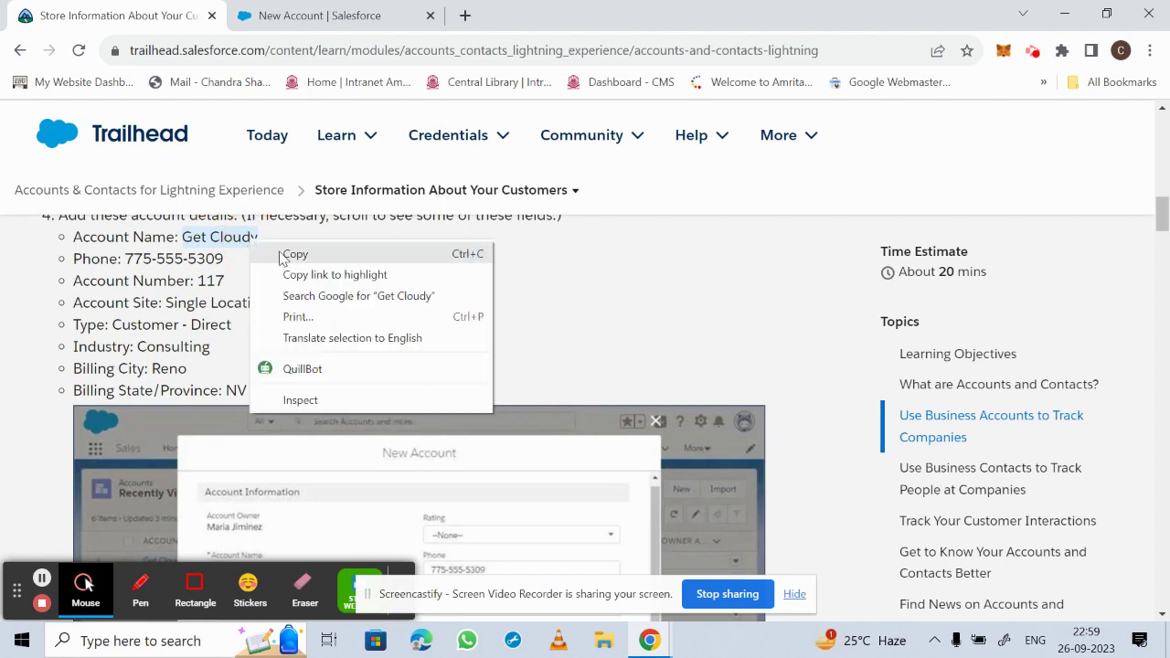
left_click(283, 255)
left_click(340, 13)
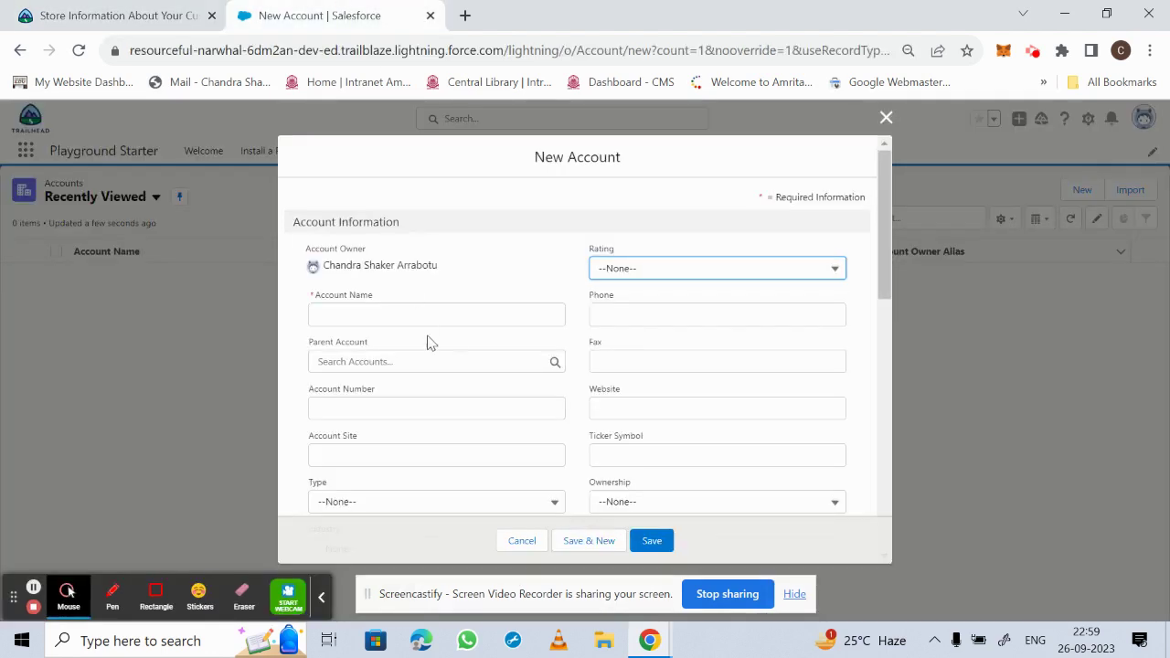
left_click(411, 314)
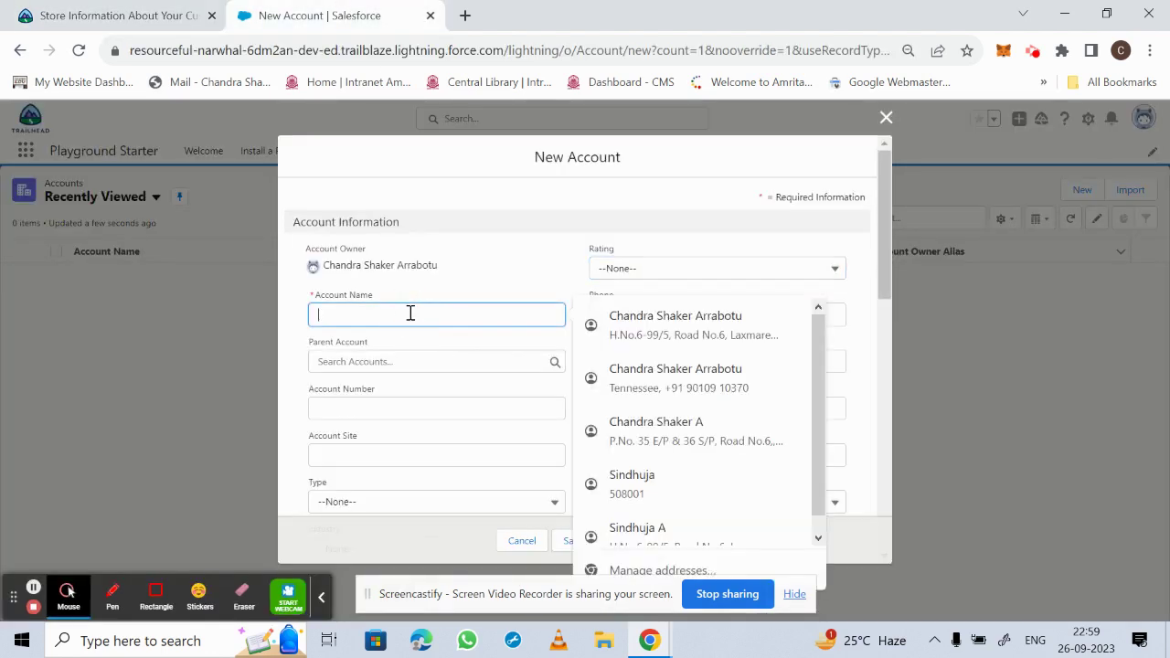
key("ctrl+v")
- Paste the instructions' phone number into Phone, then select the account number
left_click(196, 14)
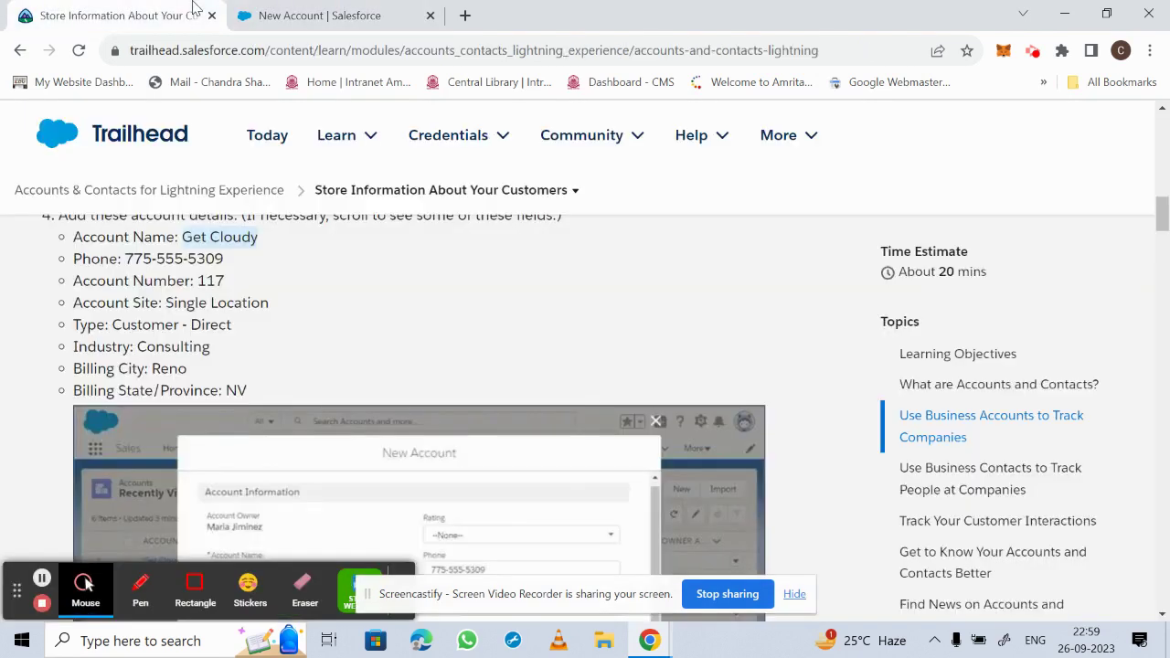
left_click_drag(127, 258, 226, 264)
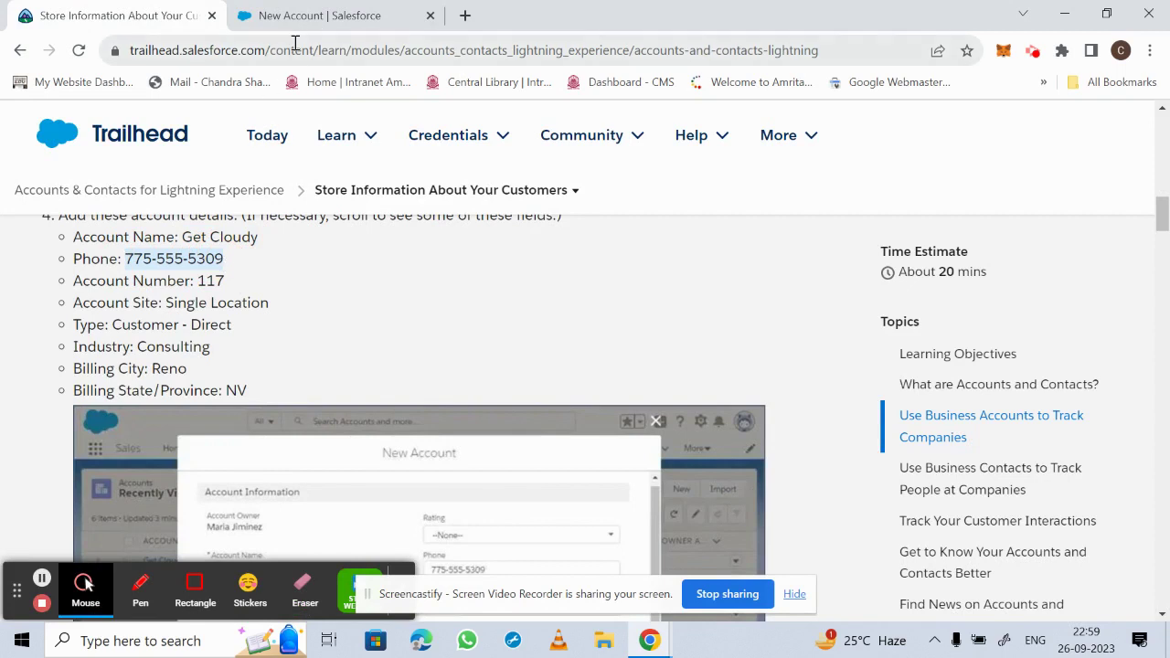
left_click(302, 16)
left_click(631, 317)
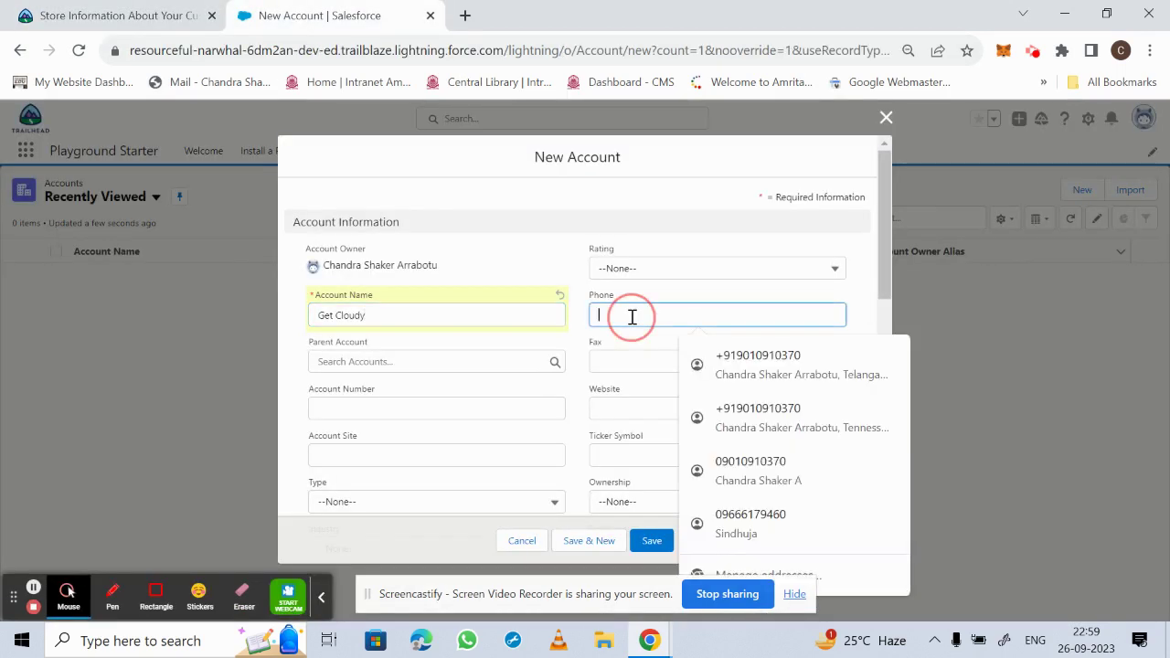
key("ctrl+v")
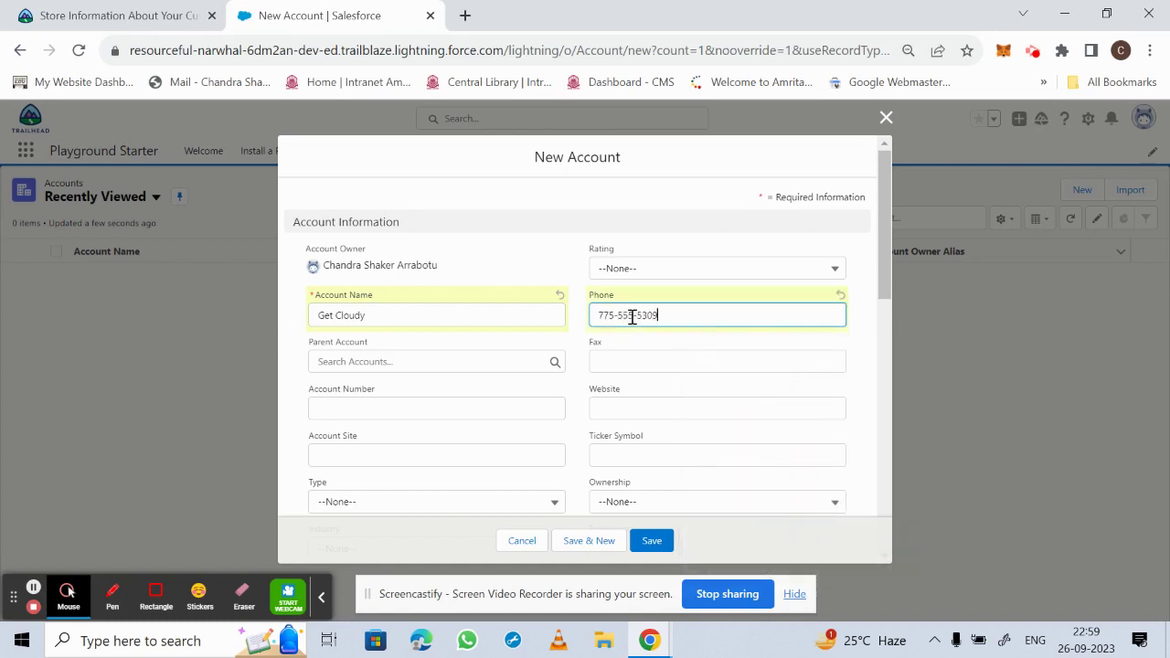
left_click(153, 7)
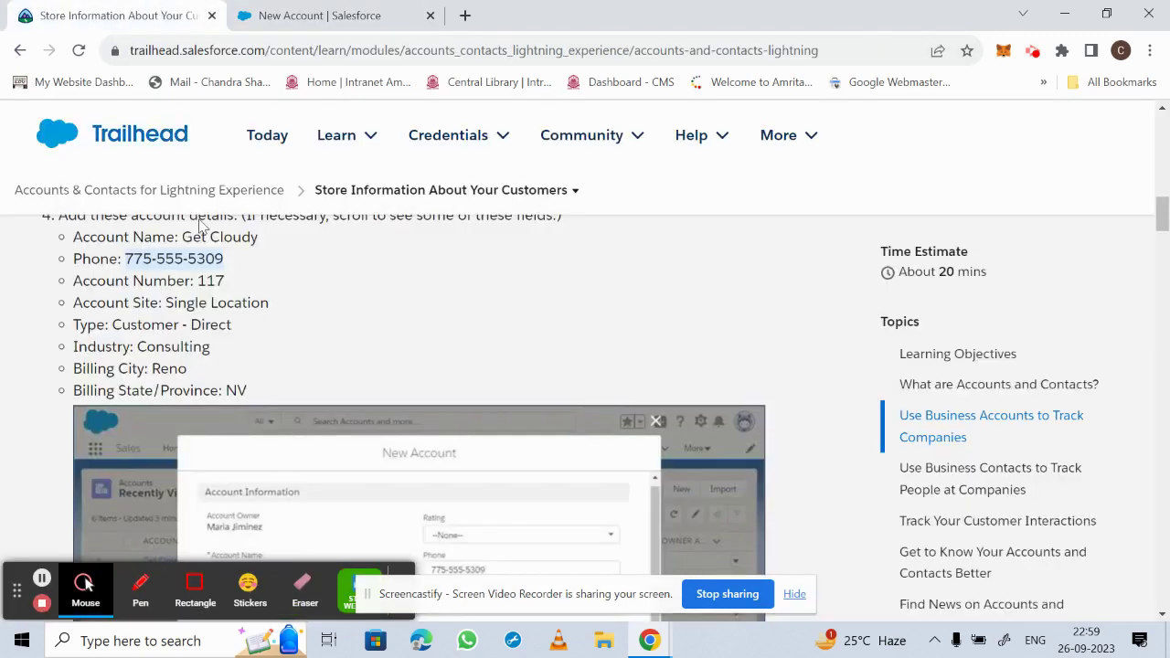
left_click_drag(200, 281, 224, 280)
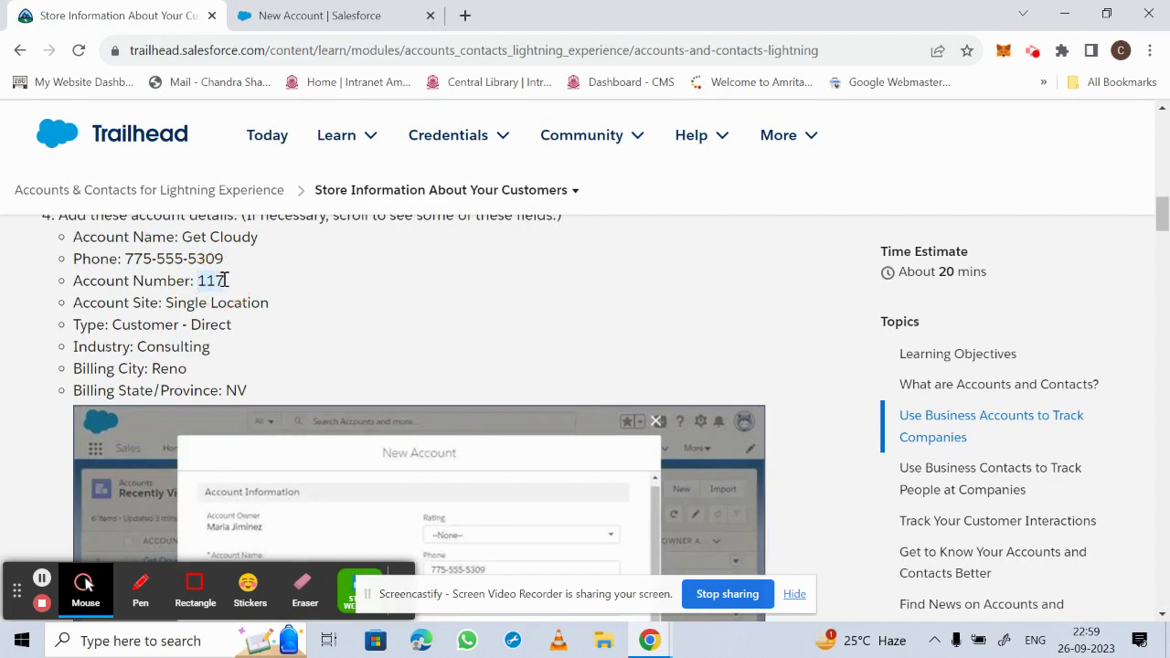
- Paste the copied account number into the Account Number field
left_click(356, 11)
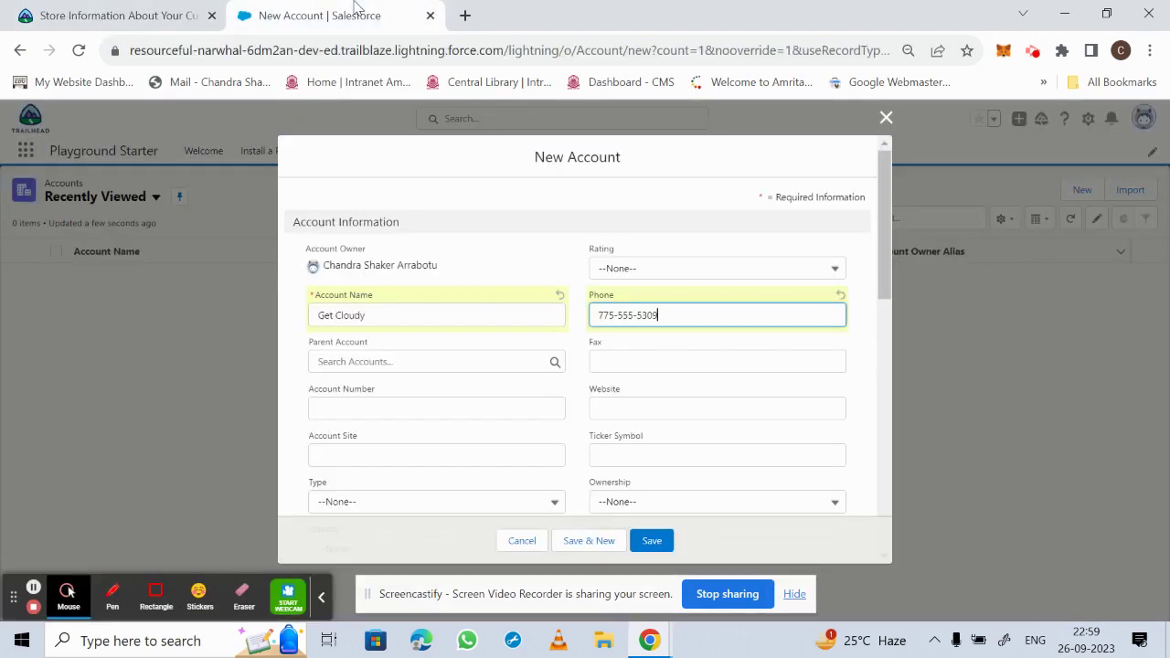
left_click(387, 405)
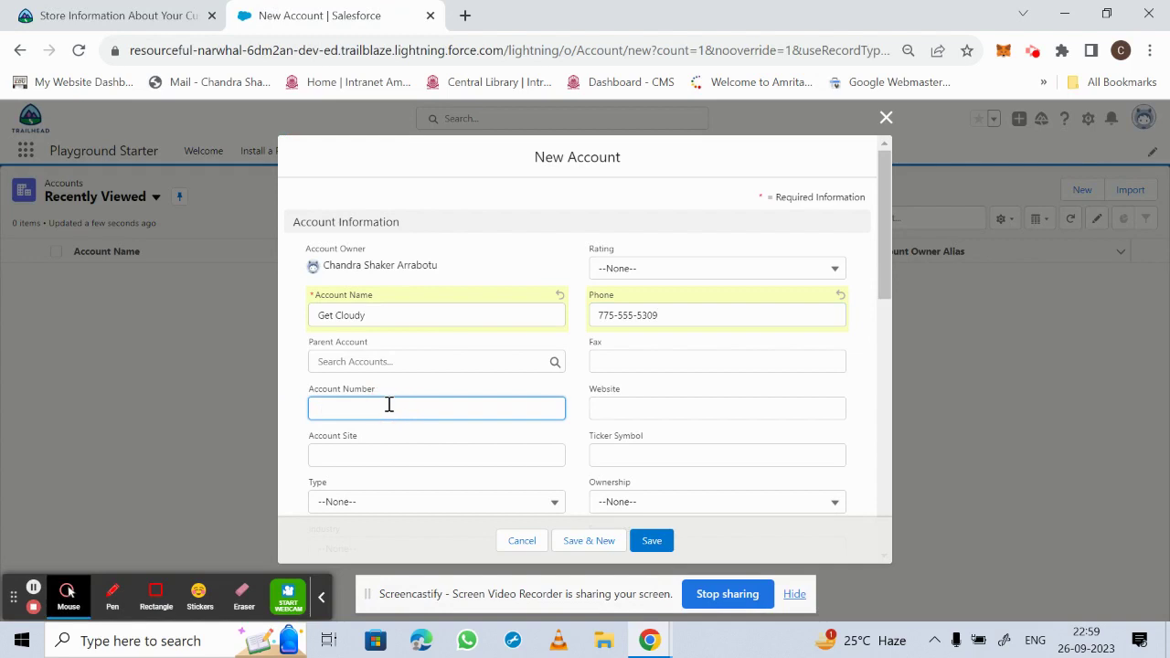
key("ctrl+v")
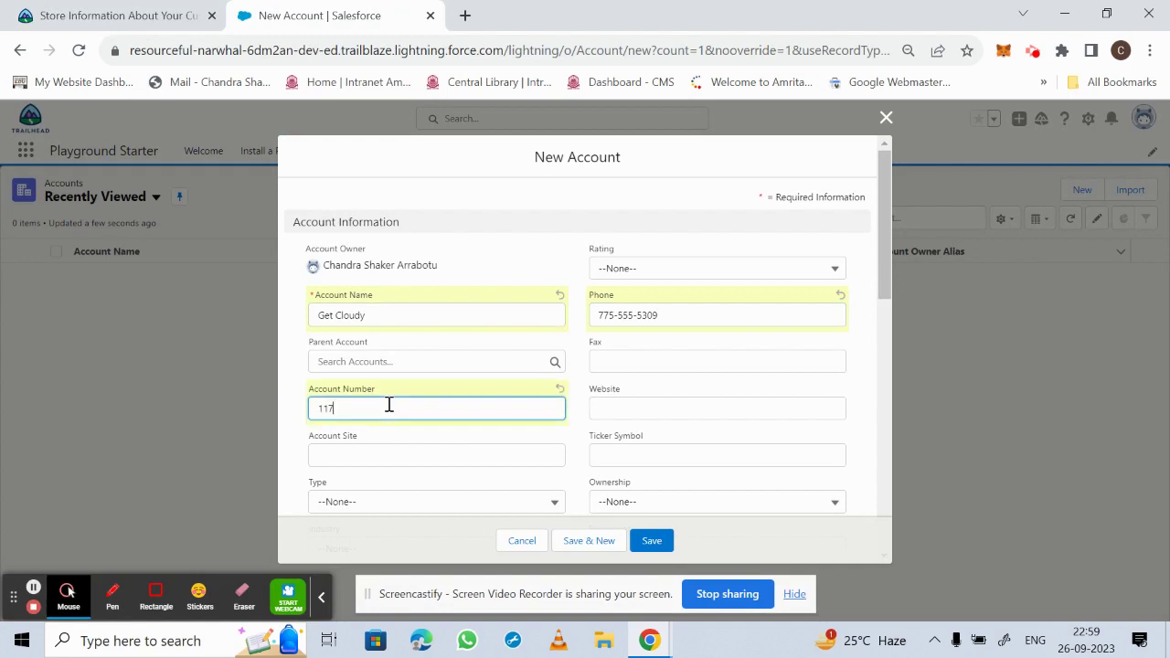
- Enter 'Single Location' as the Account Site
left_click(161, 18)
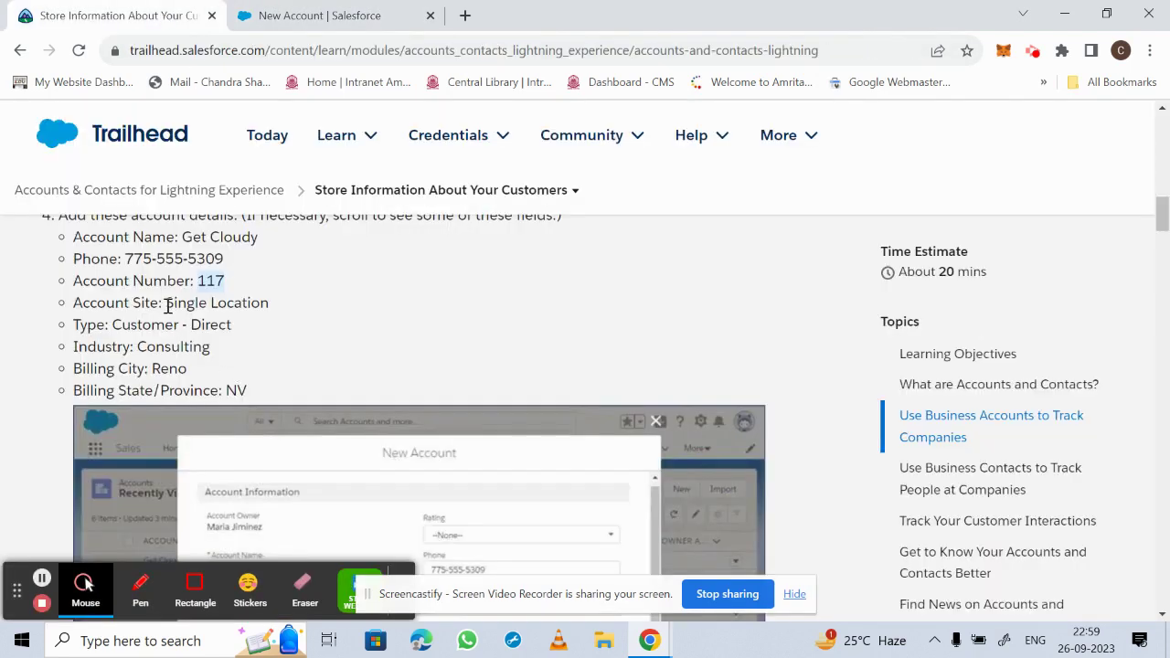
left_click_drag(168, 302, 269, 300)
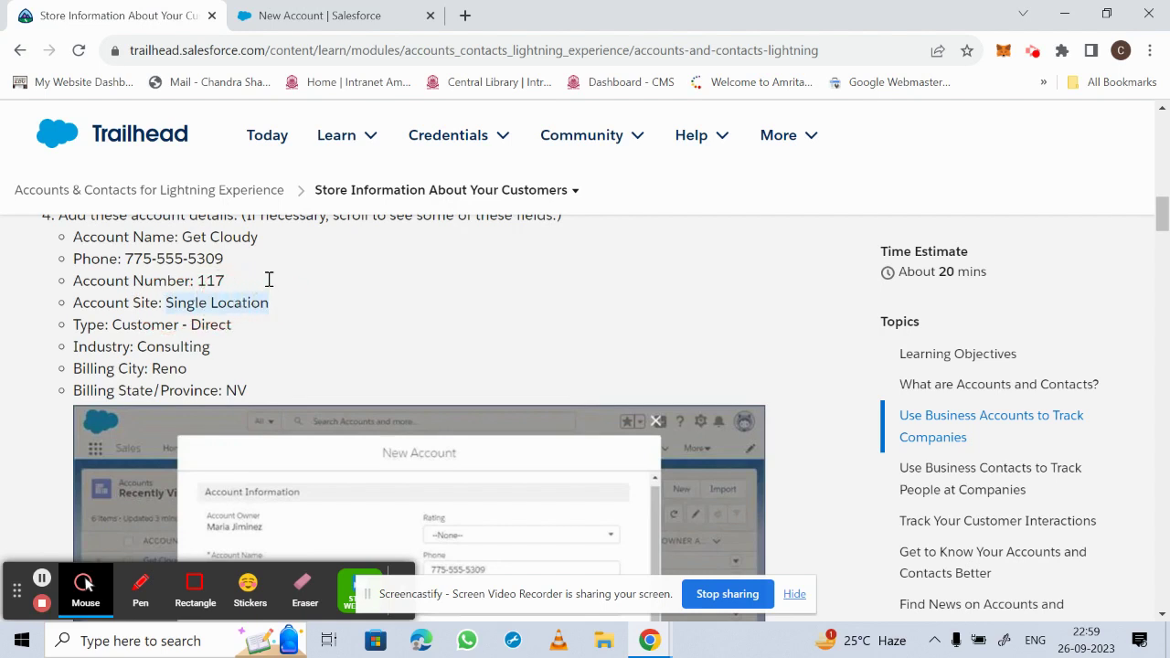
left_click(297, 7)
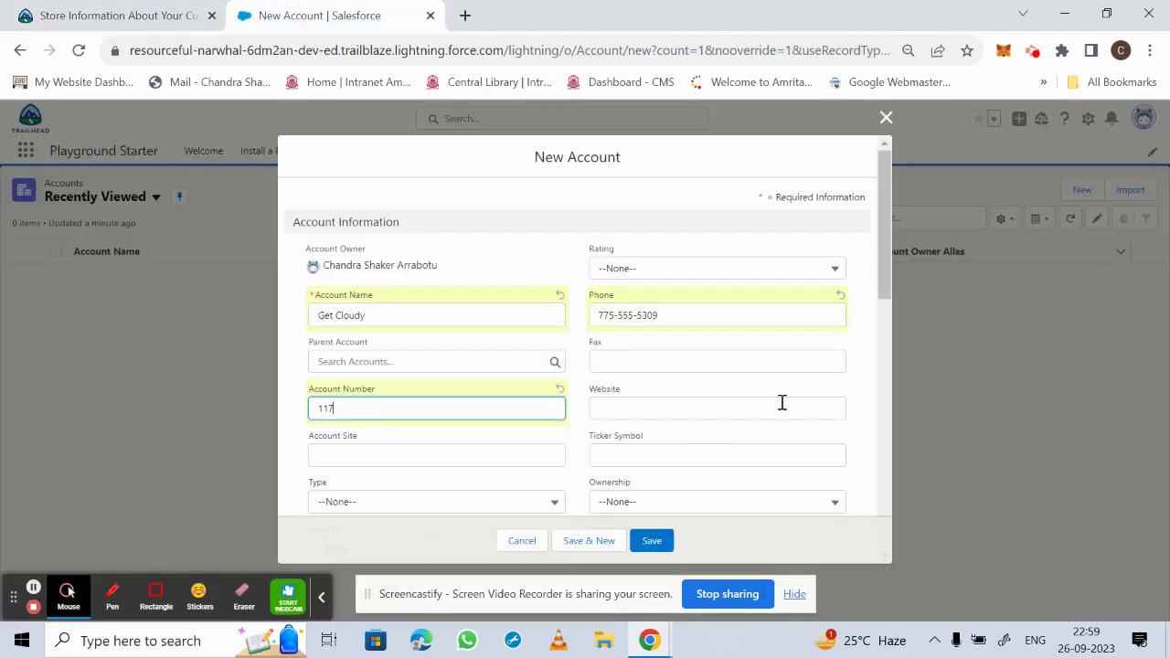
left_click(355, 457)
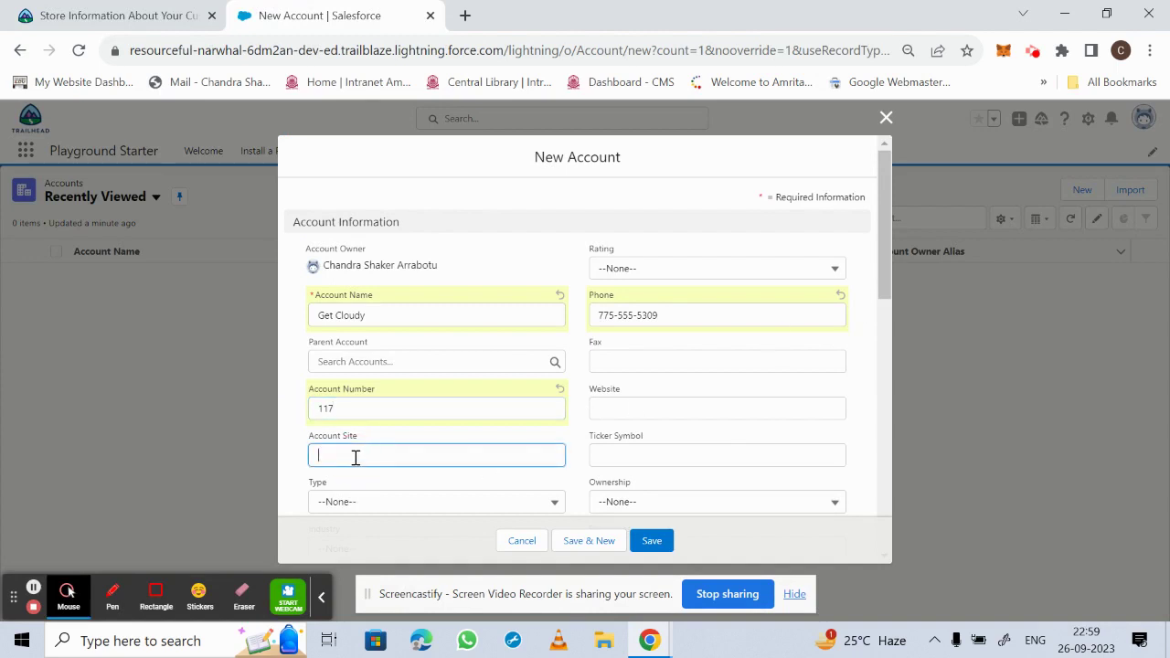
type("Single Location")
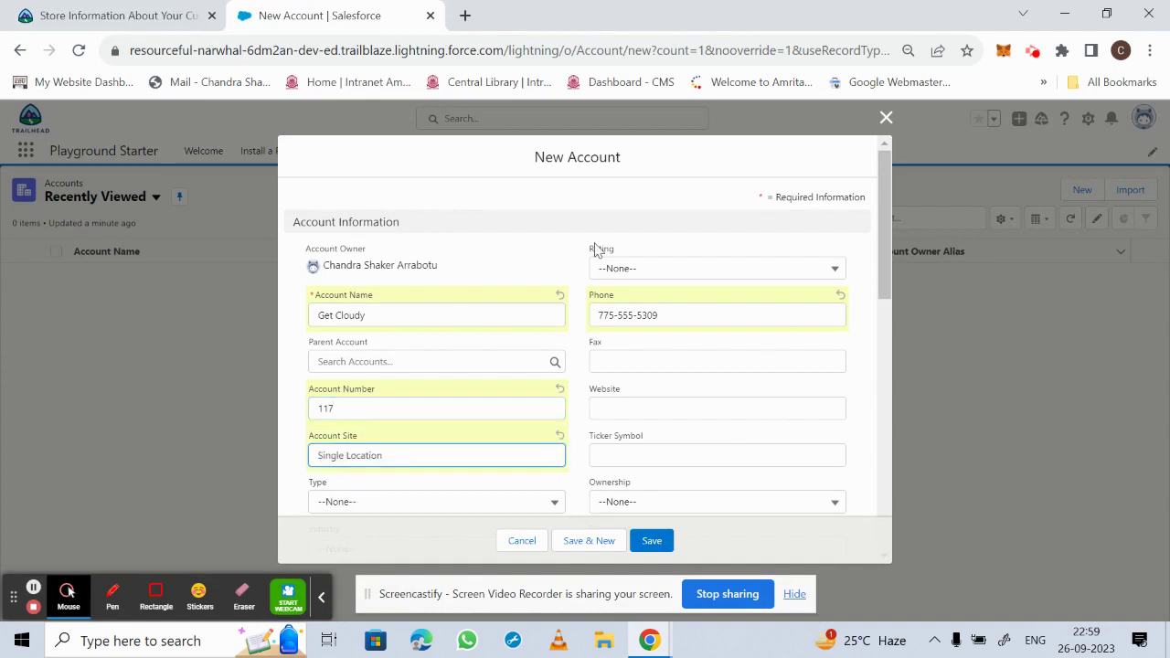
scroll(887, 222, "down", 2)
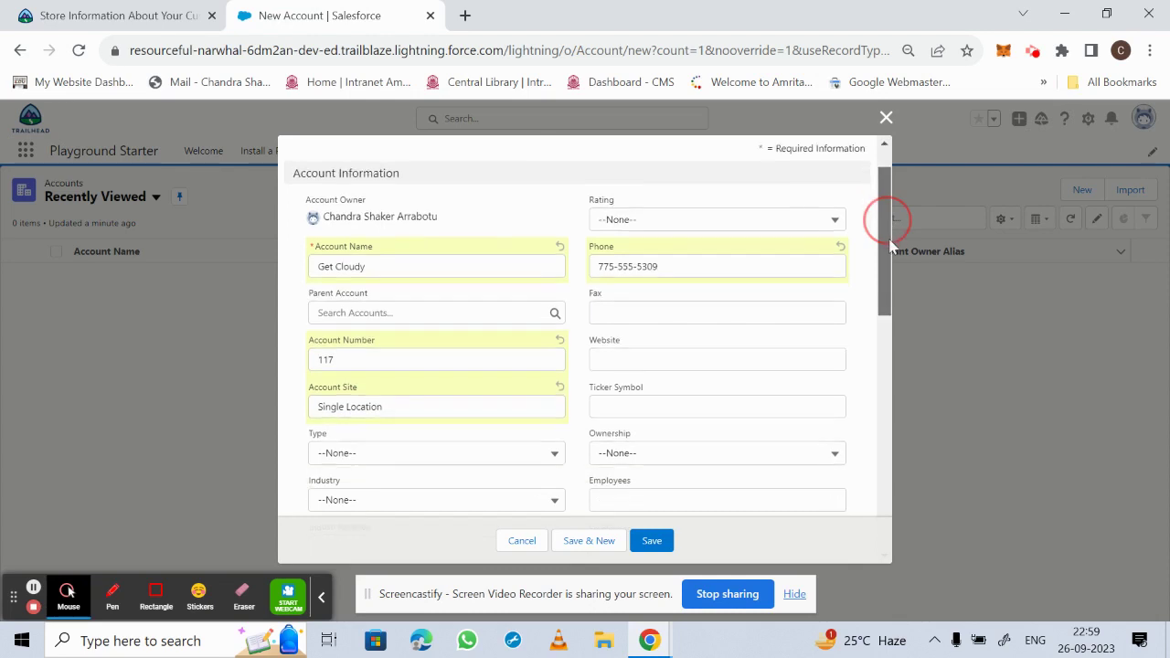
left_click(91, 11)
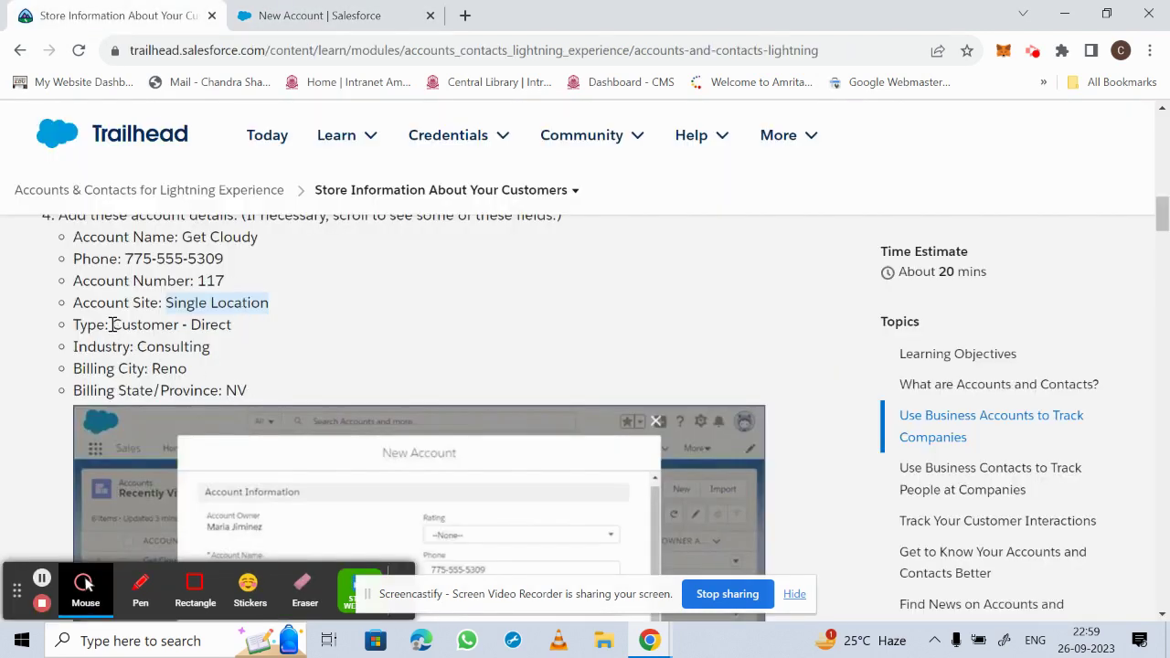
left_click(320, 15)
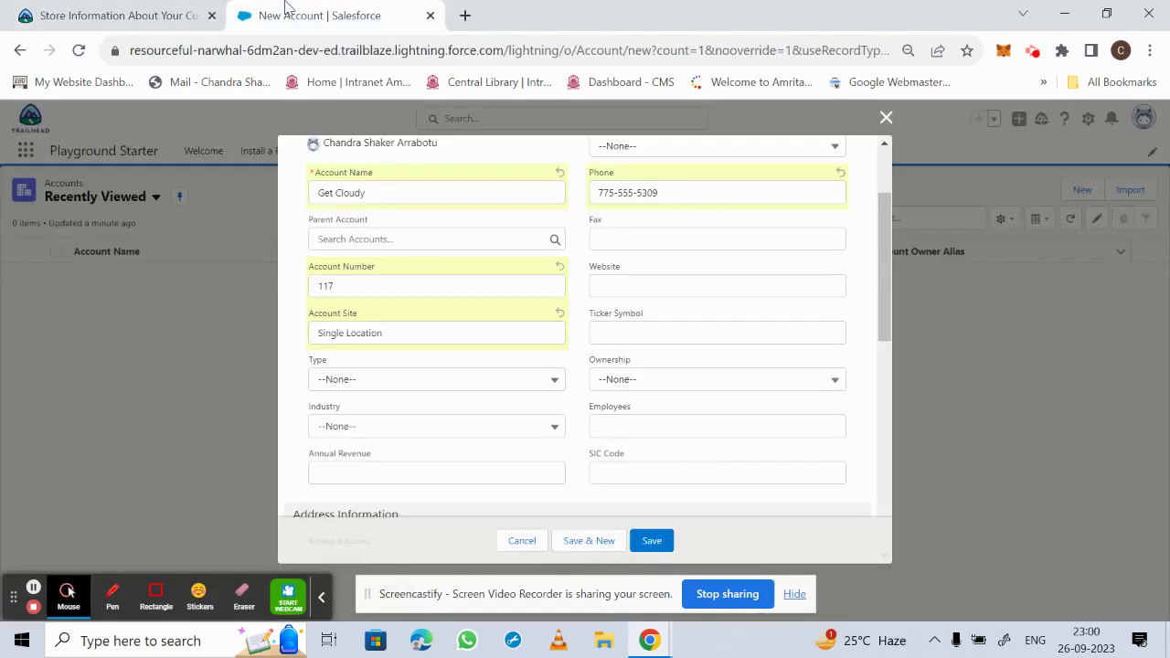
- Set the account Type to Customer - Direct
left_click(439, 380)
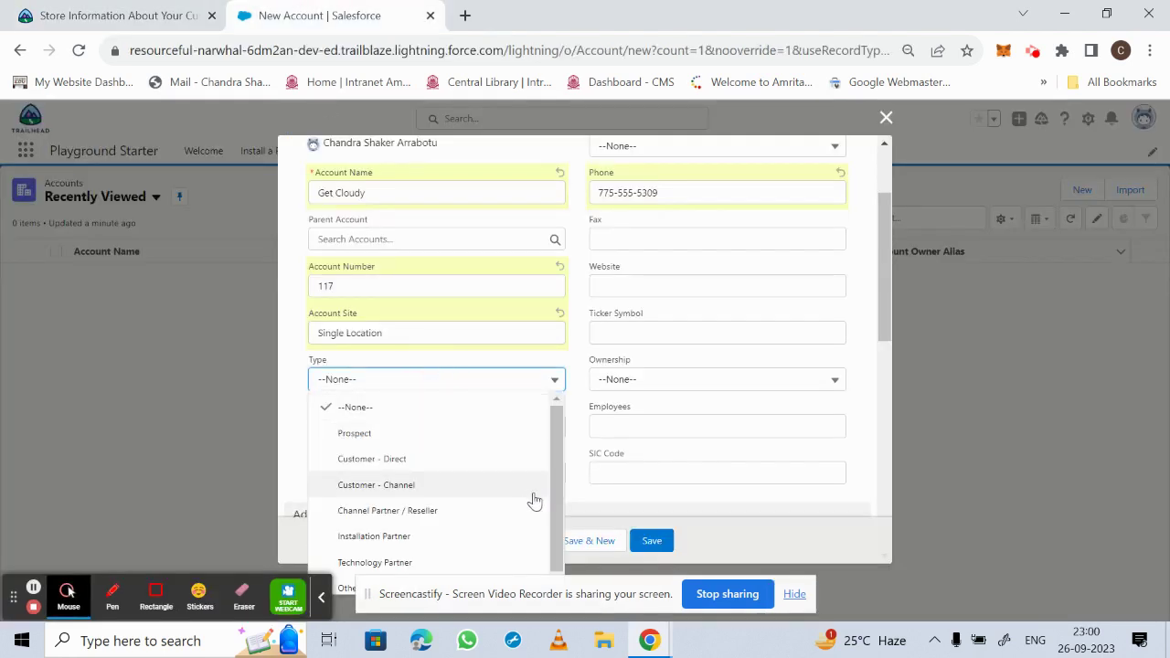
left_click(405, 459)
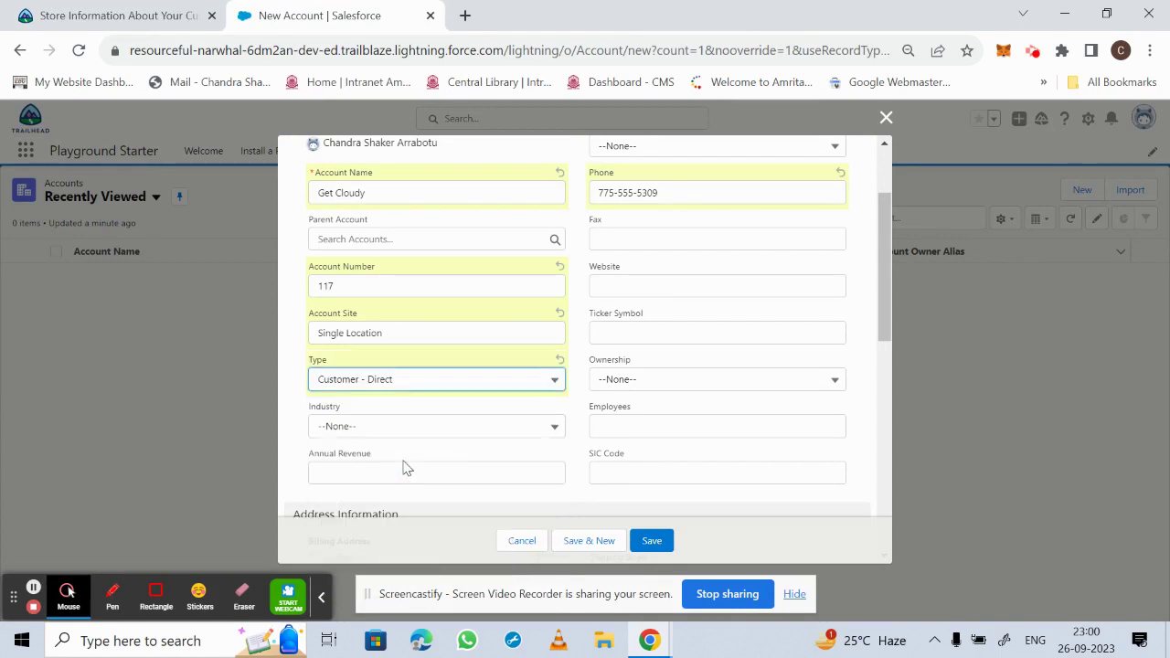
left_click(108, 14)
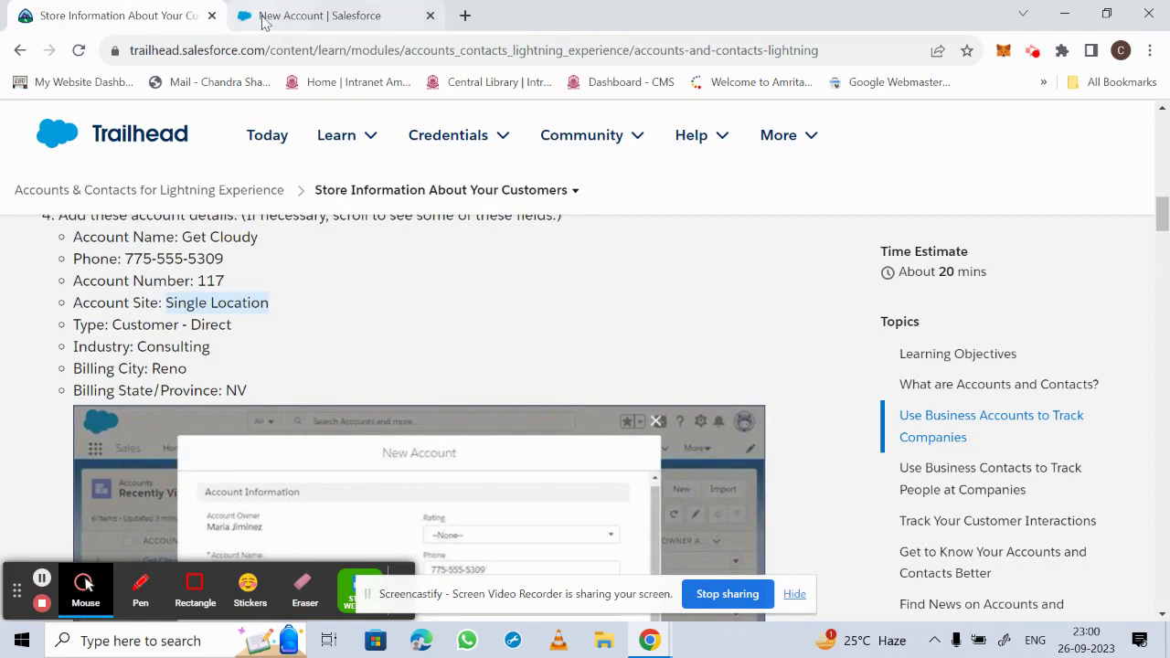
left_click(353, 15)
- Set the account Industry to Consulting
left_click(435, 427)
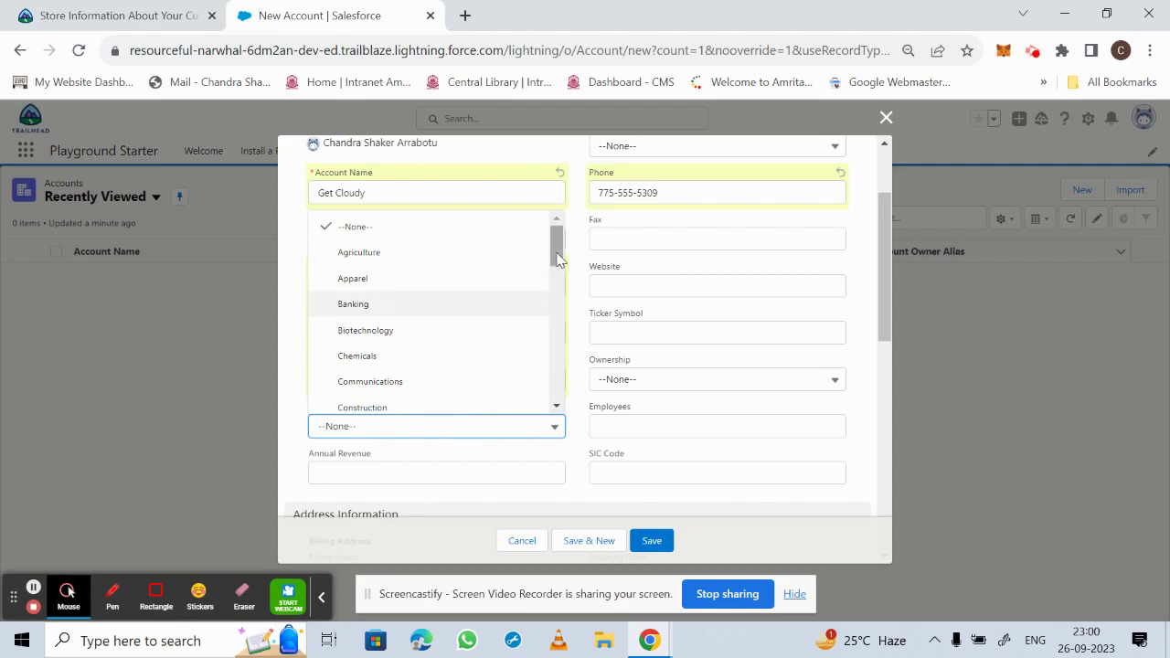
left_click_drag(557, 255, 564, 293)
left_click(351, 249)
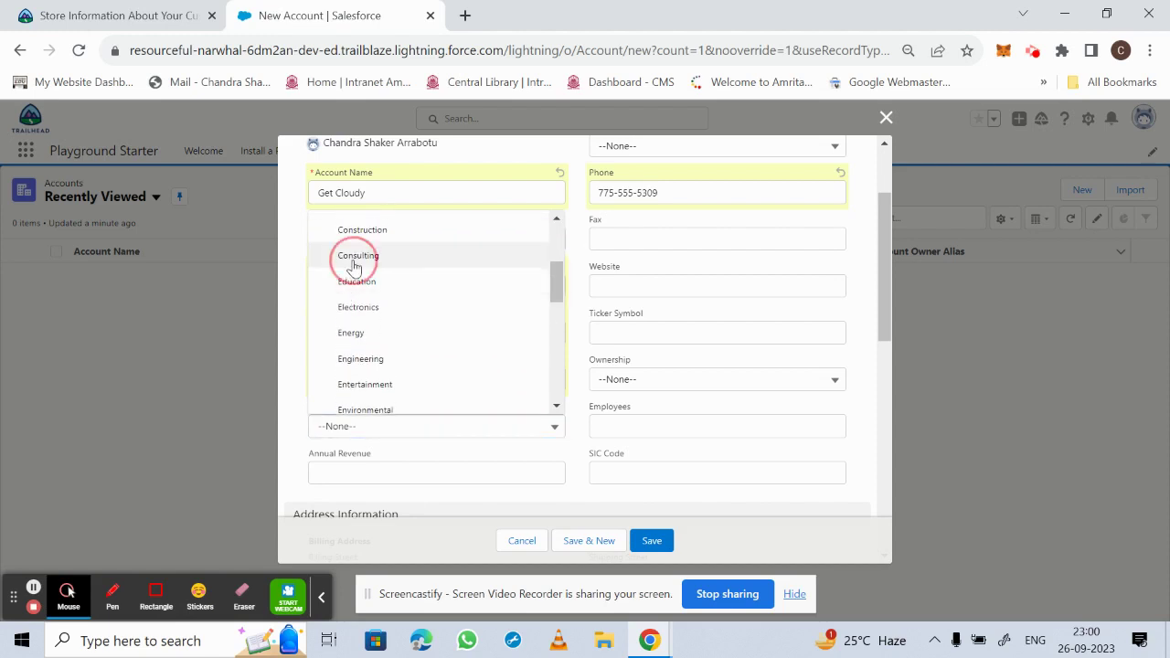
left_click(160, 28)
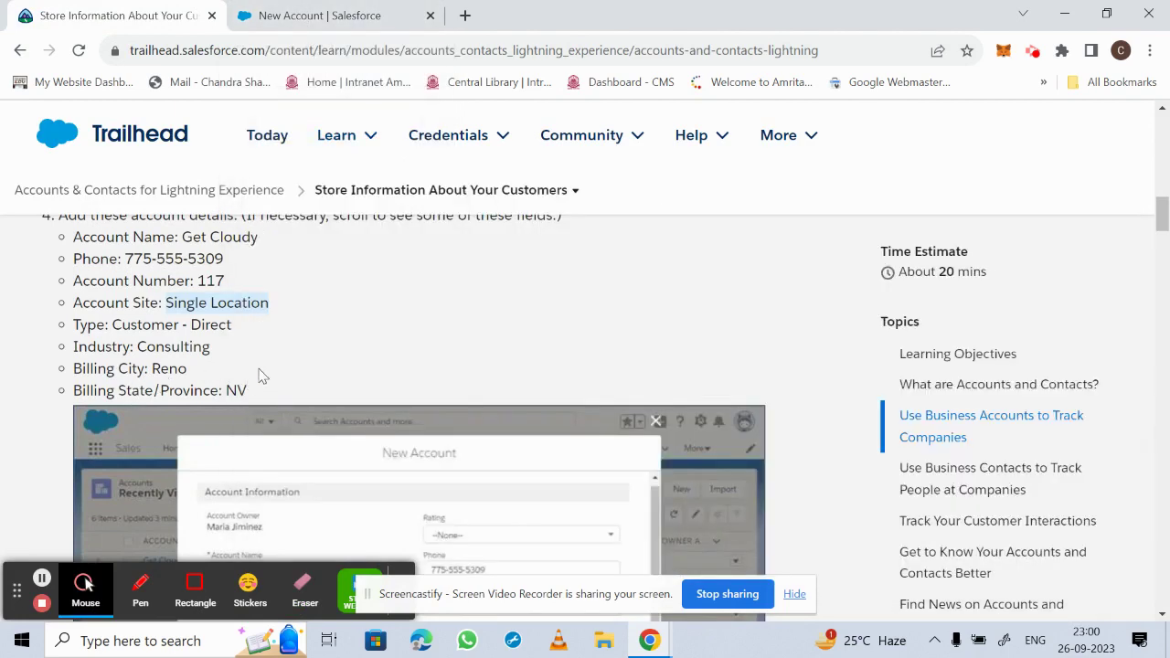
left_click(382, 15)
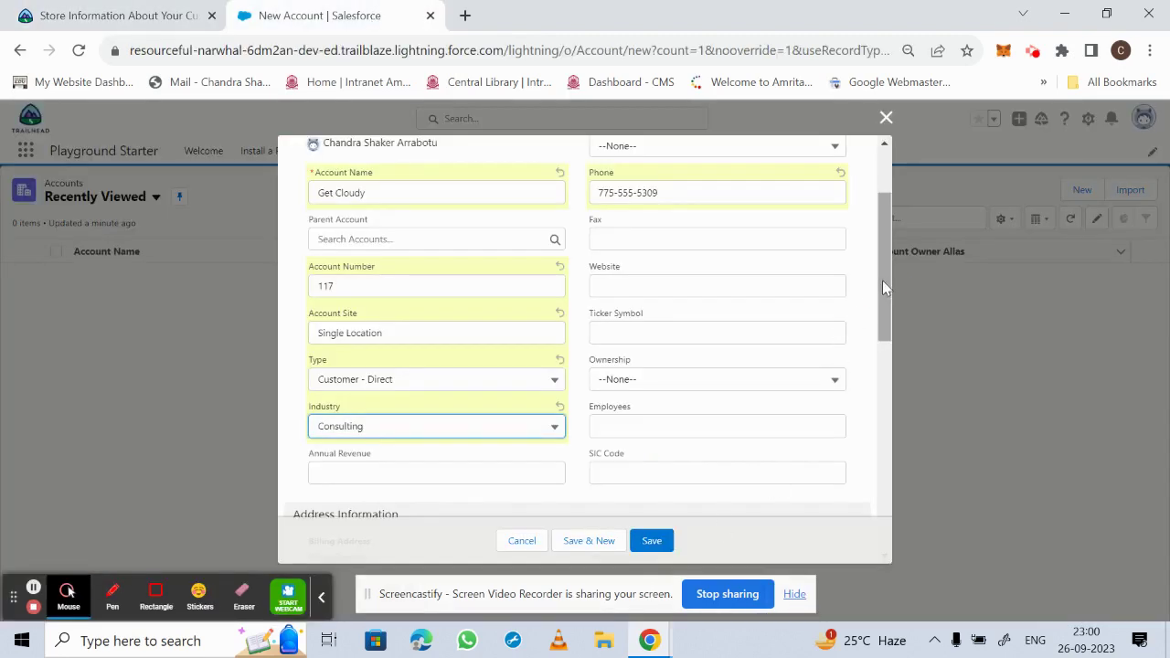
- Copy Reno from the instructions into the Billing City field
left_click_drag(882, 280, 885, 374)
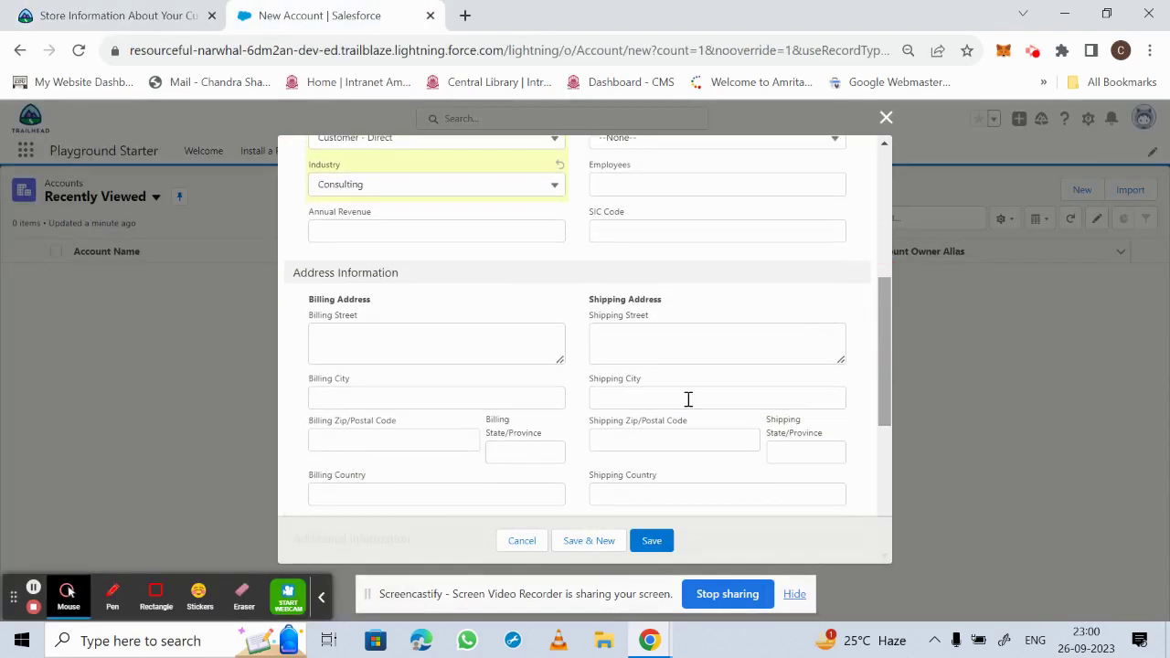
left_click(344, 399)
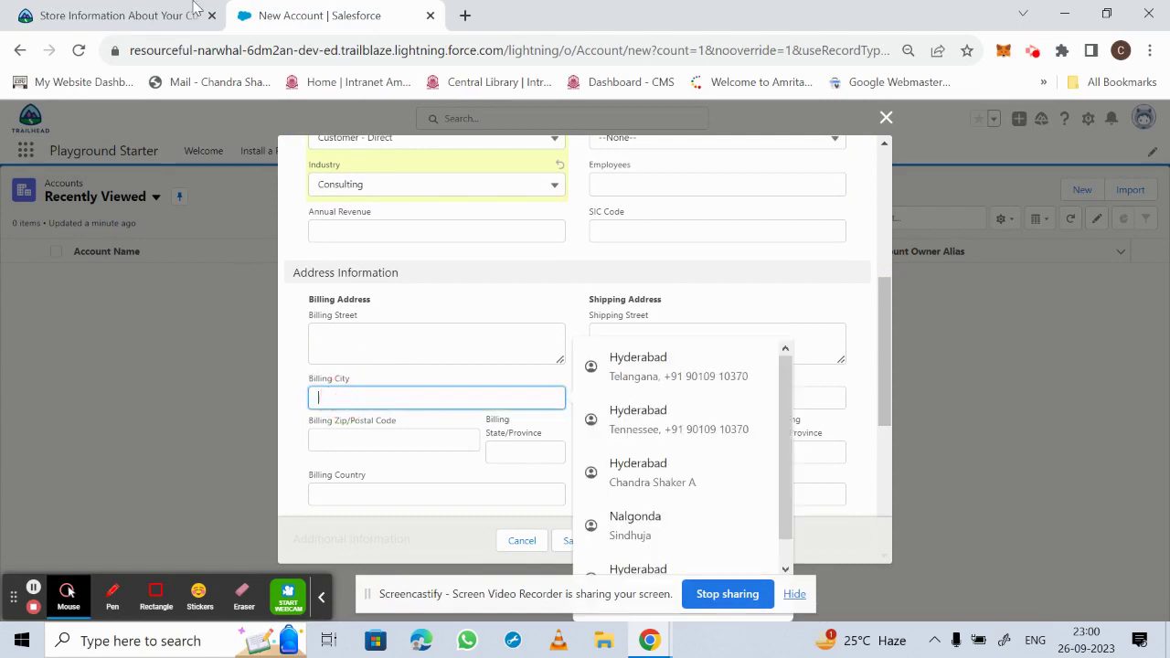
left_click(163, 19)
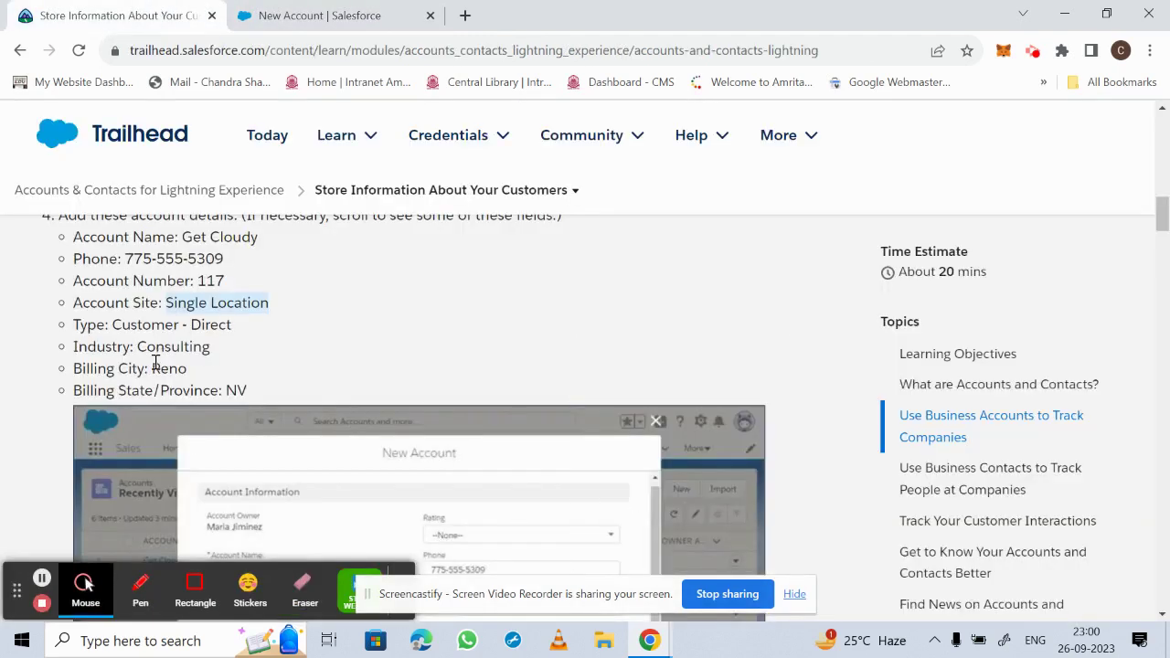
left_click_drag(154, 366, 188, 368)
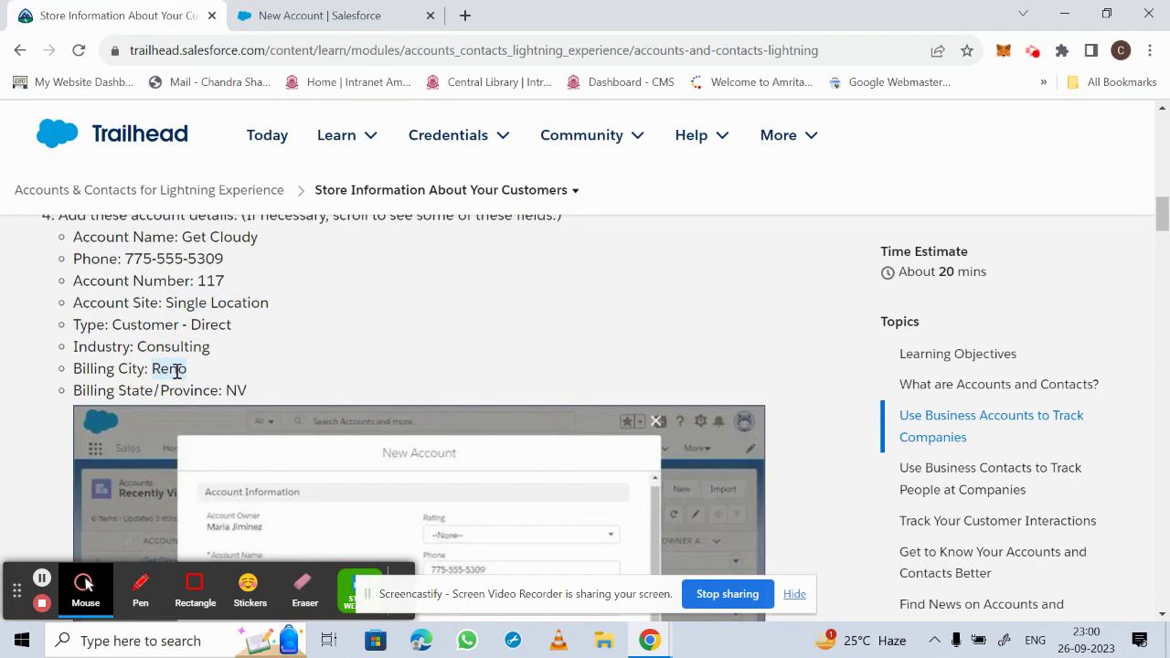
right_click(177, 372)
left_click(221, 387)
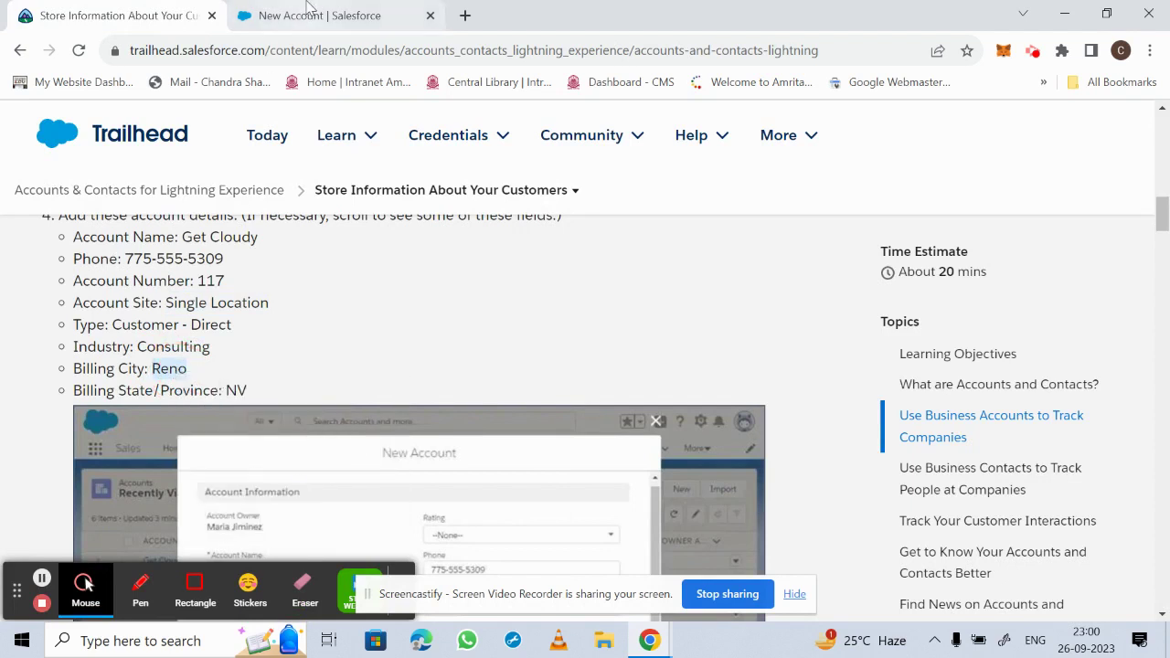
left_click(308, 14)
left_click(385, 392)
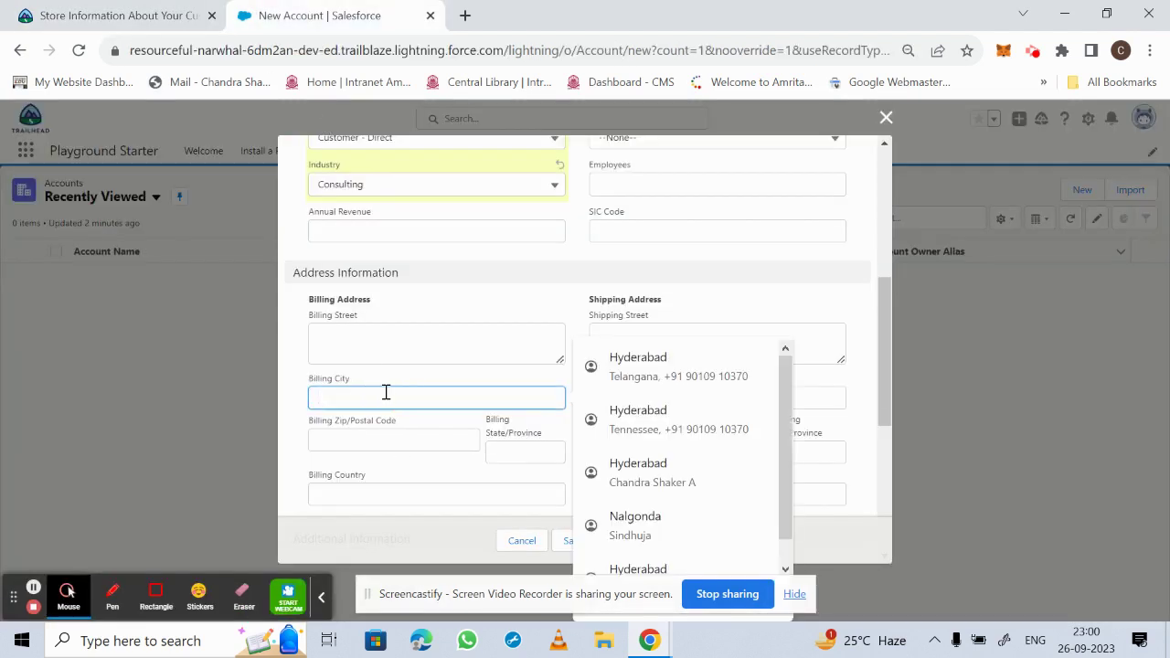
key("ctrl+v")
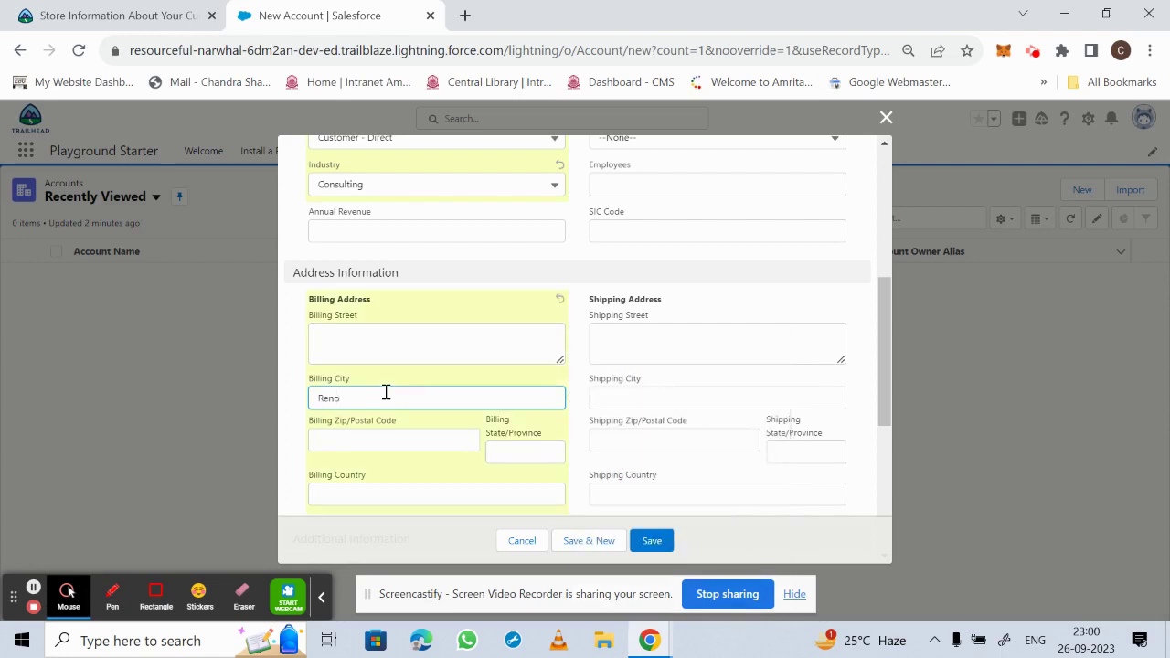
- Enter NV as the Billing State/Province
left_click(92, 13)
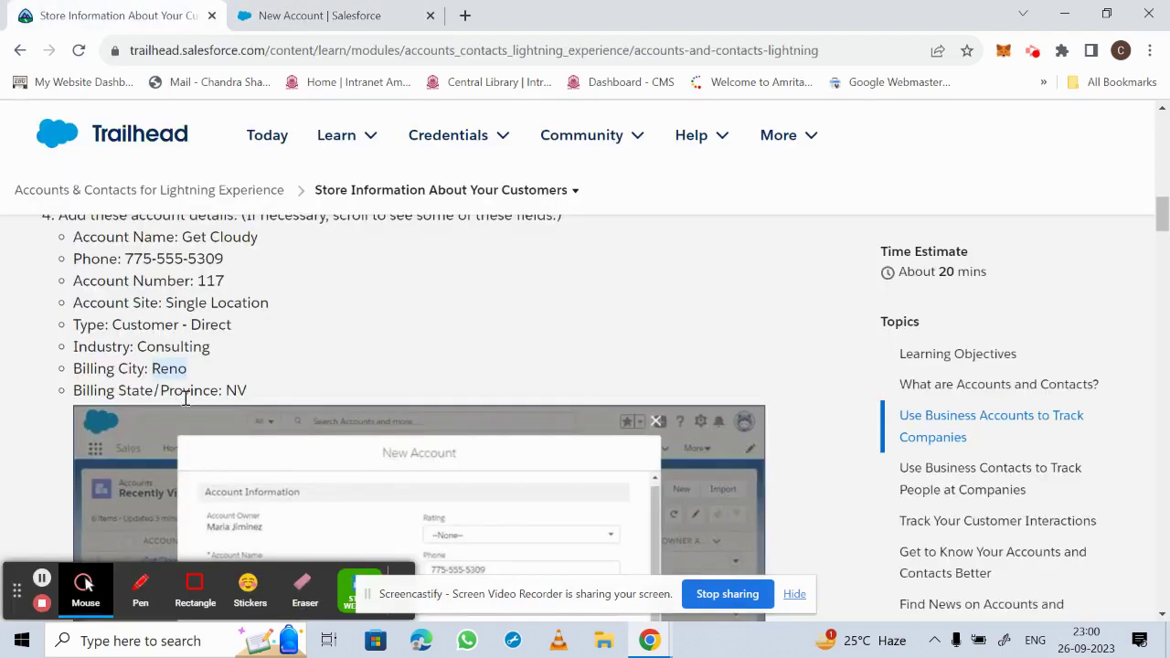
triple_click(233, 388)
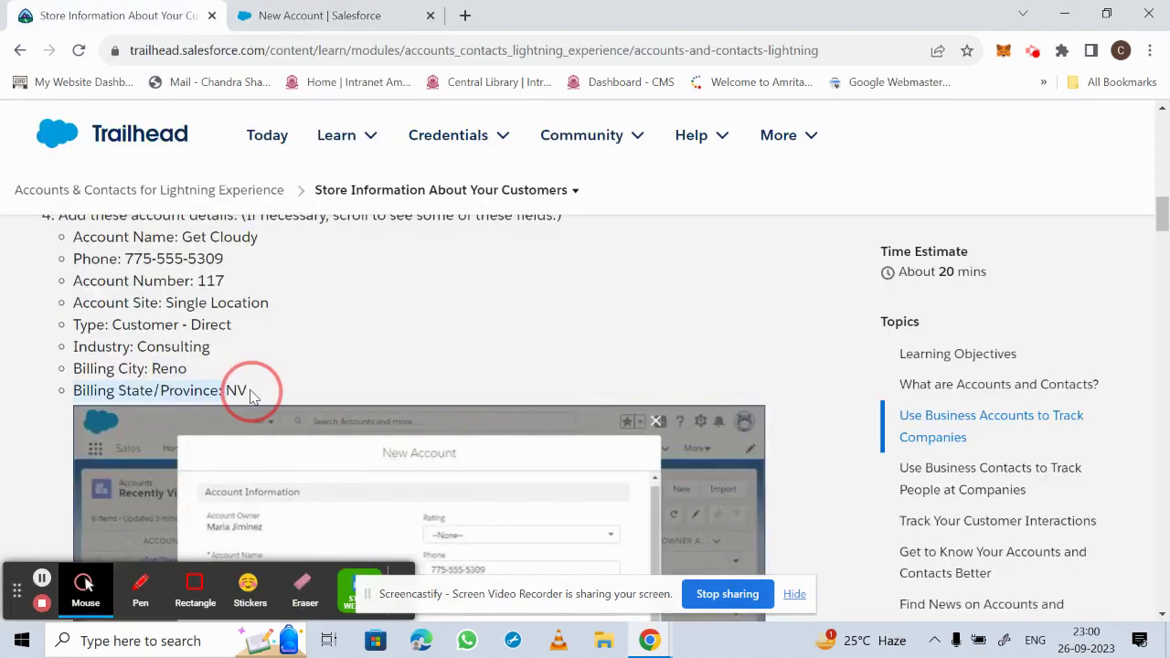
left_click_drag(225, 389, 245, 389)
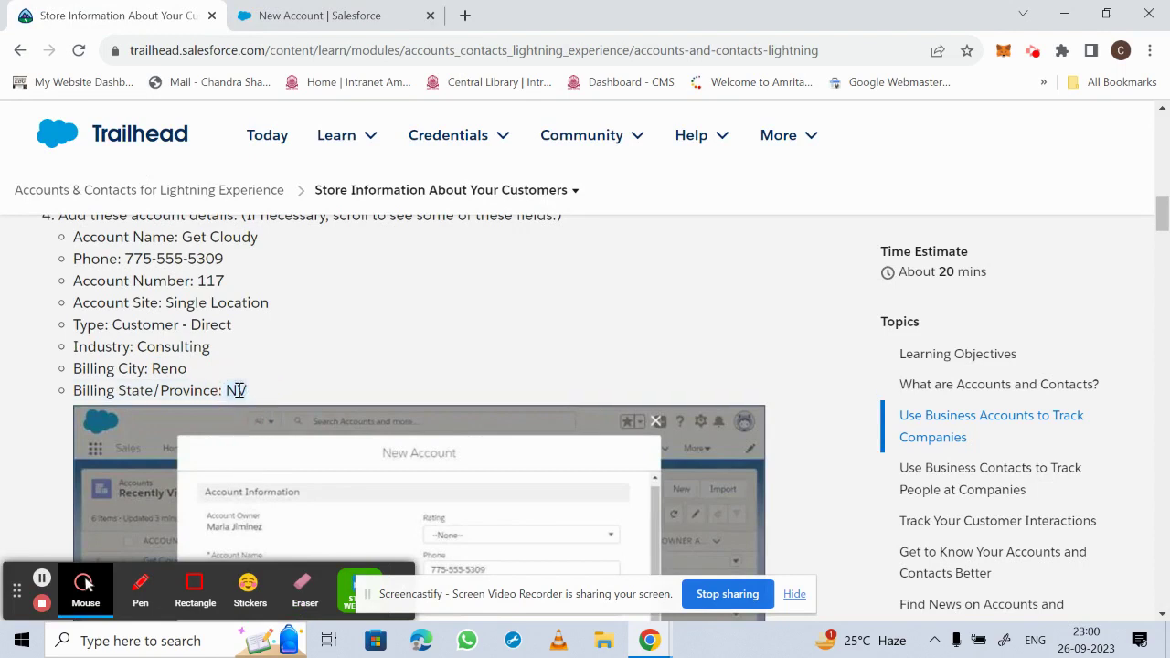
right_click(236, 390)
left_click(280, 405)
left_click(289, 11)
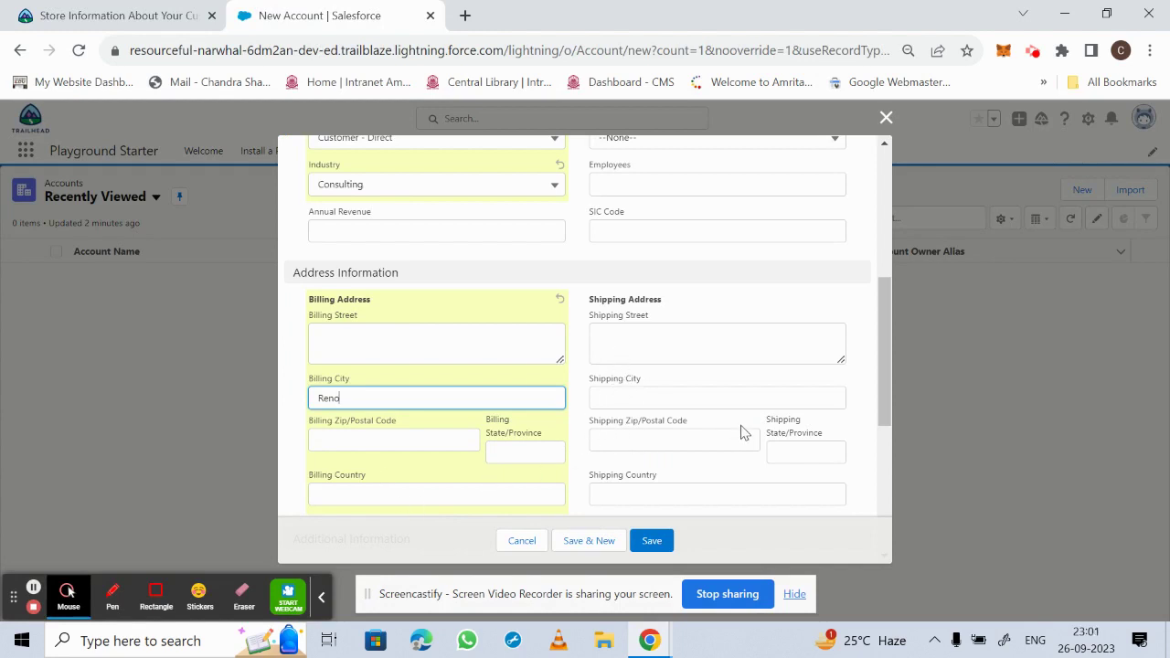
left_click(783, 442)
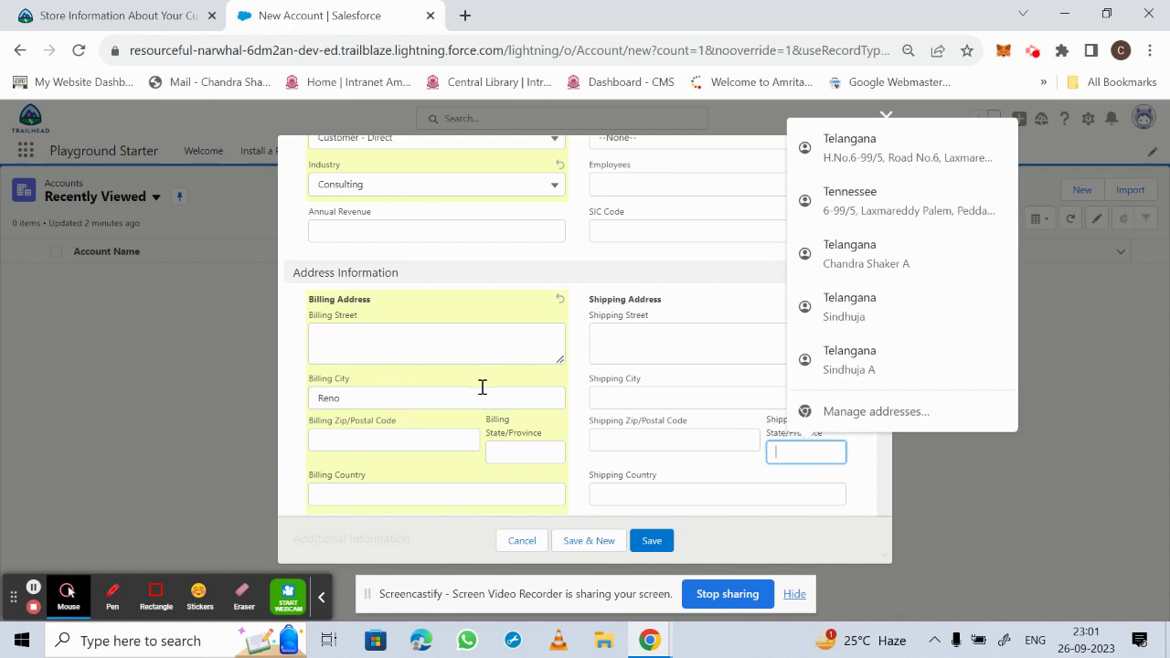
left_click(497, 454)
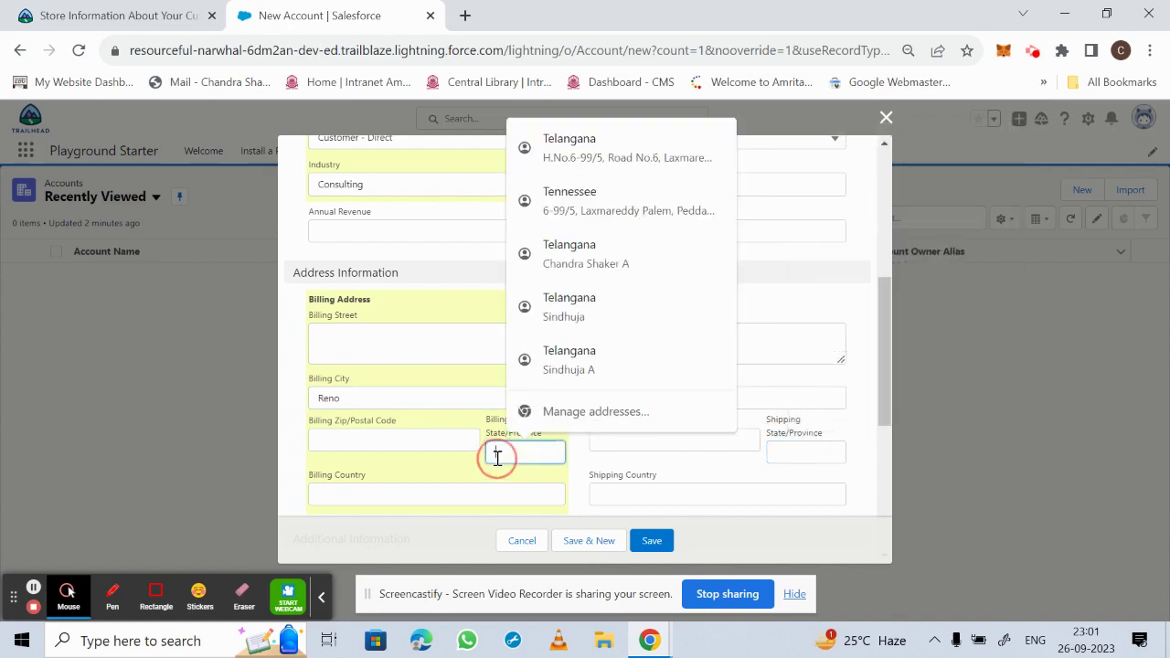
type("NV")
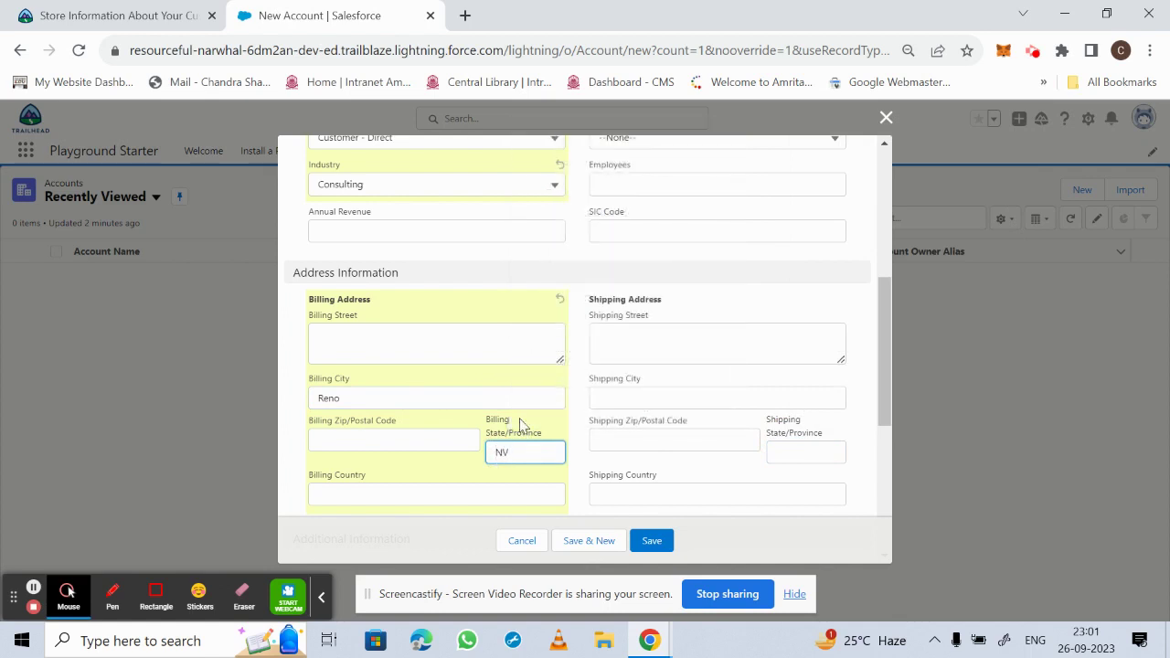
left_click_drag(879, 373, 878, 237)
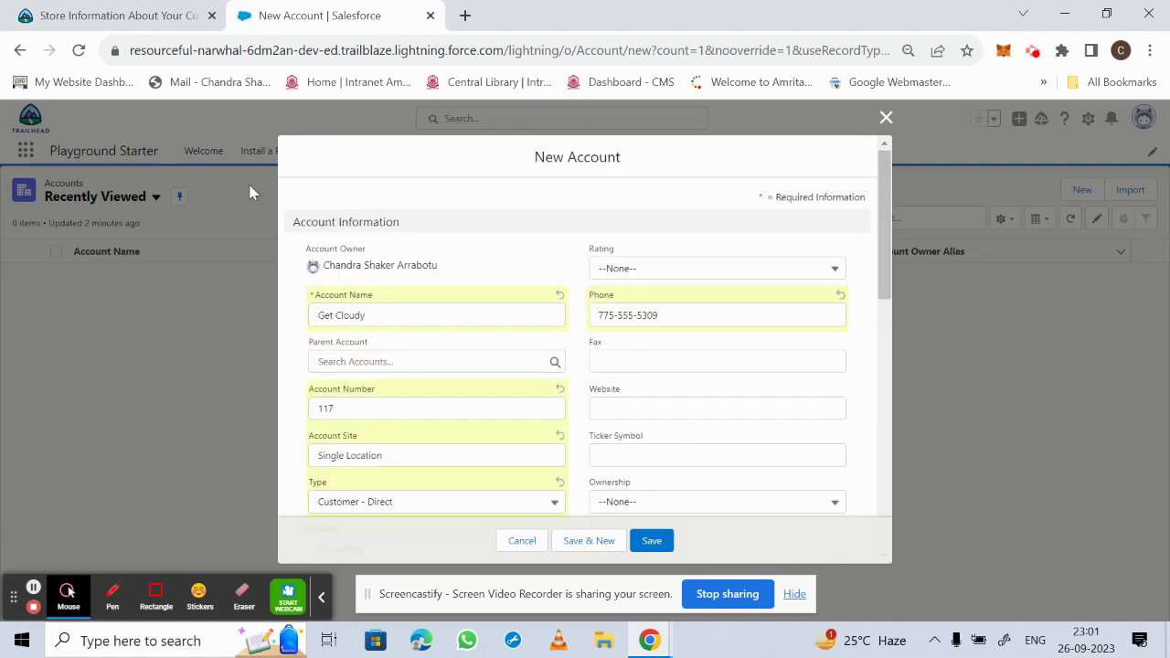
- Check the details against the instructions and save the Get Cloudy account
left_click(87, 16)
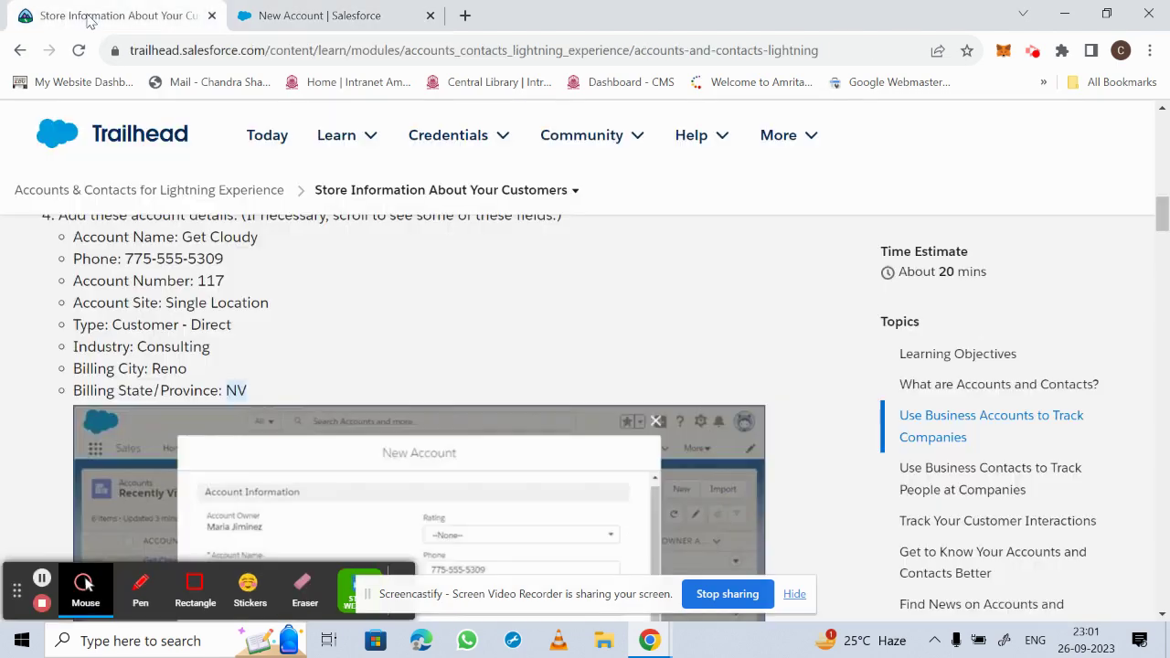
left_click(360, 14)
left_click(652, 540)
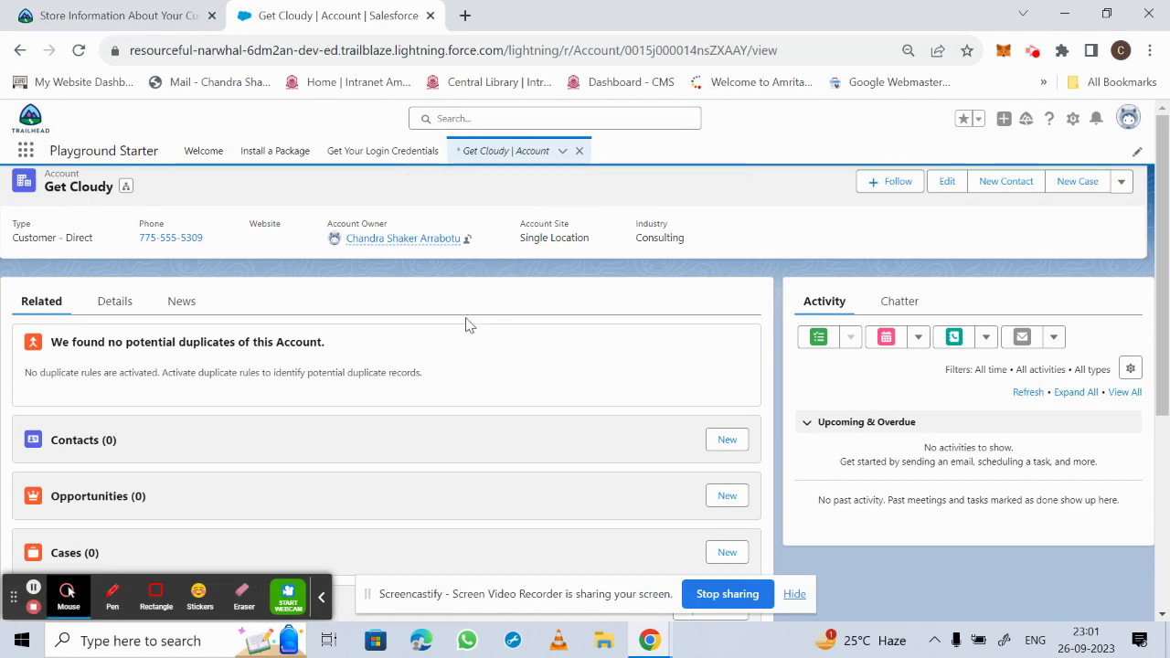
left_click(81, 7)
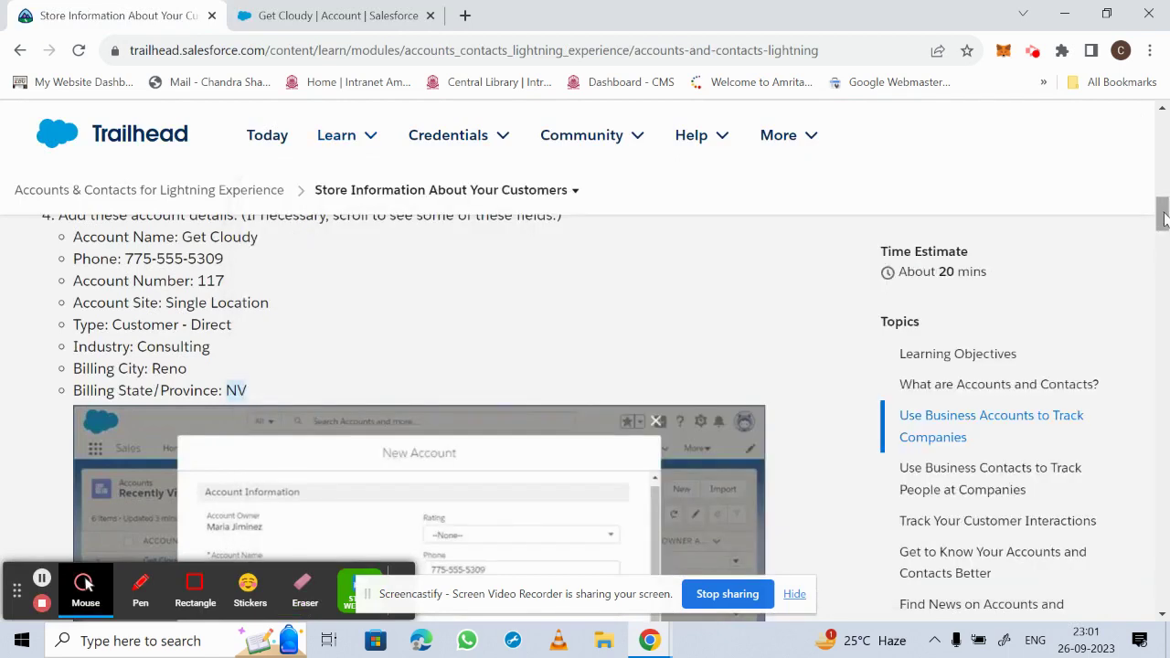
left_click_drag(1162, 219, 1165, 329)
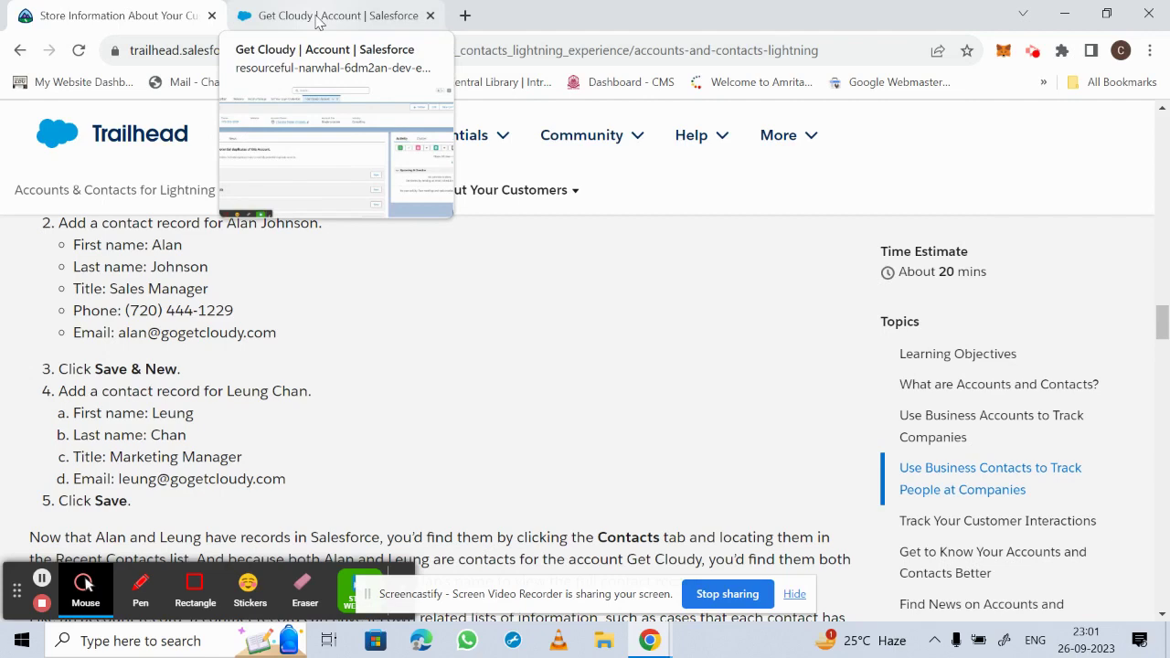
left_click(318, 16)
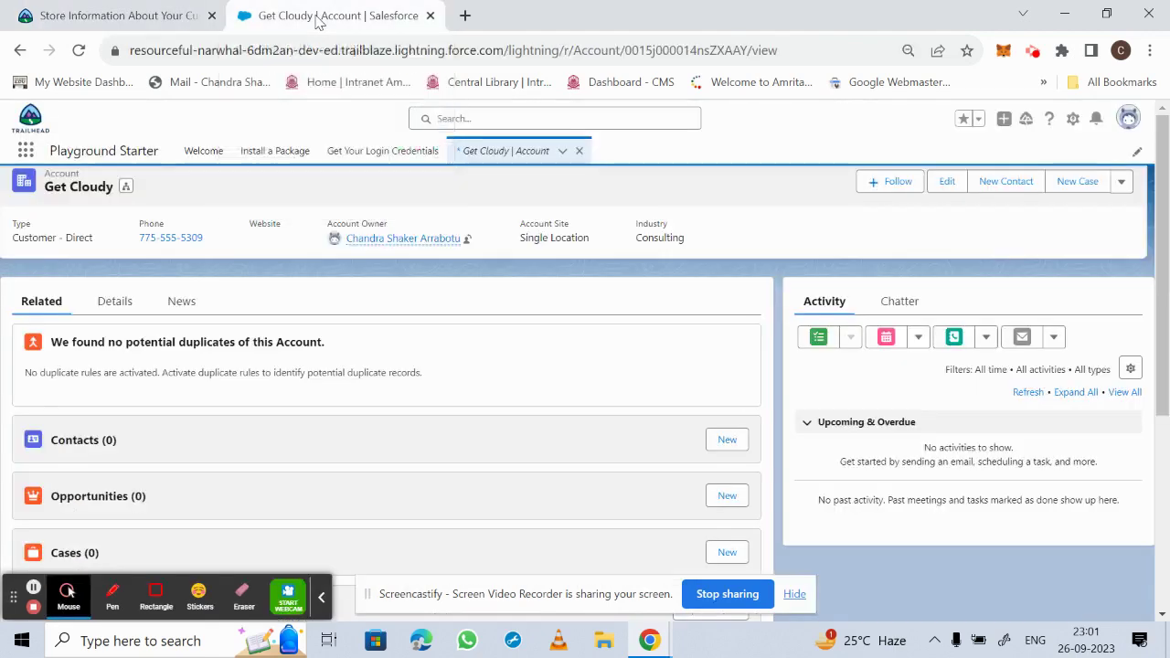
- Open Contacts via an App Launcher search for 'cont' and start a new contact
left_click(26, 152)
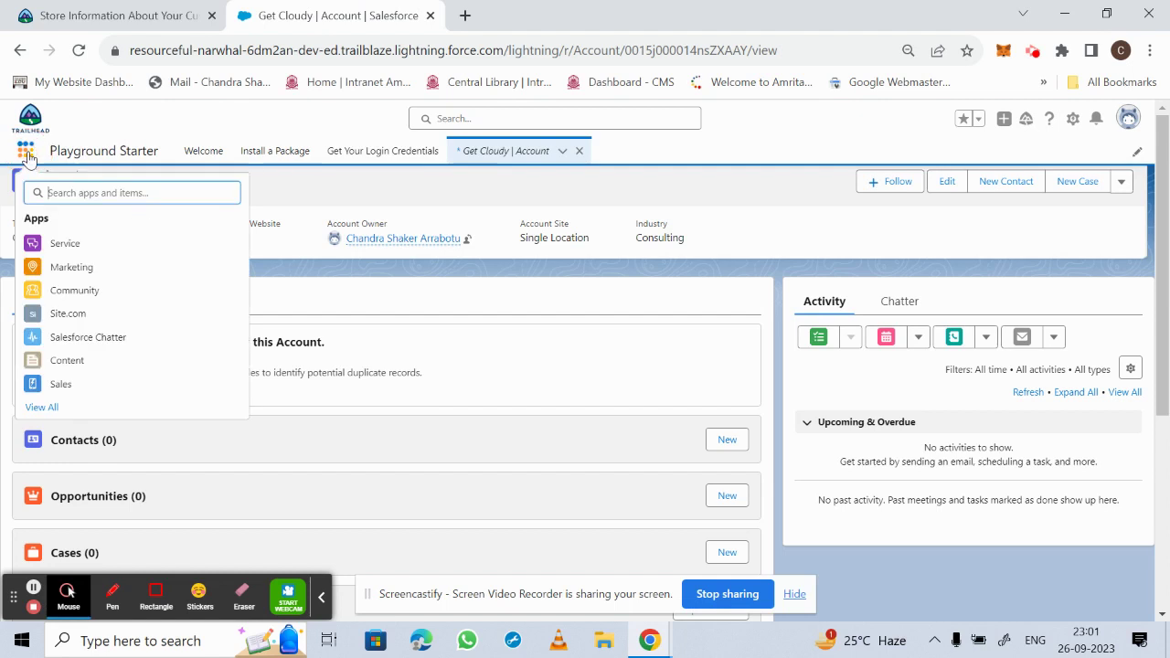
left_click(81, 185)
type("c")
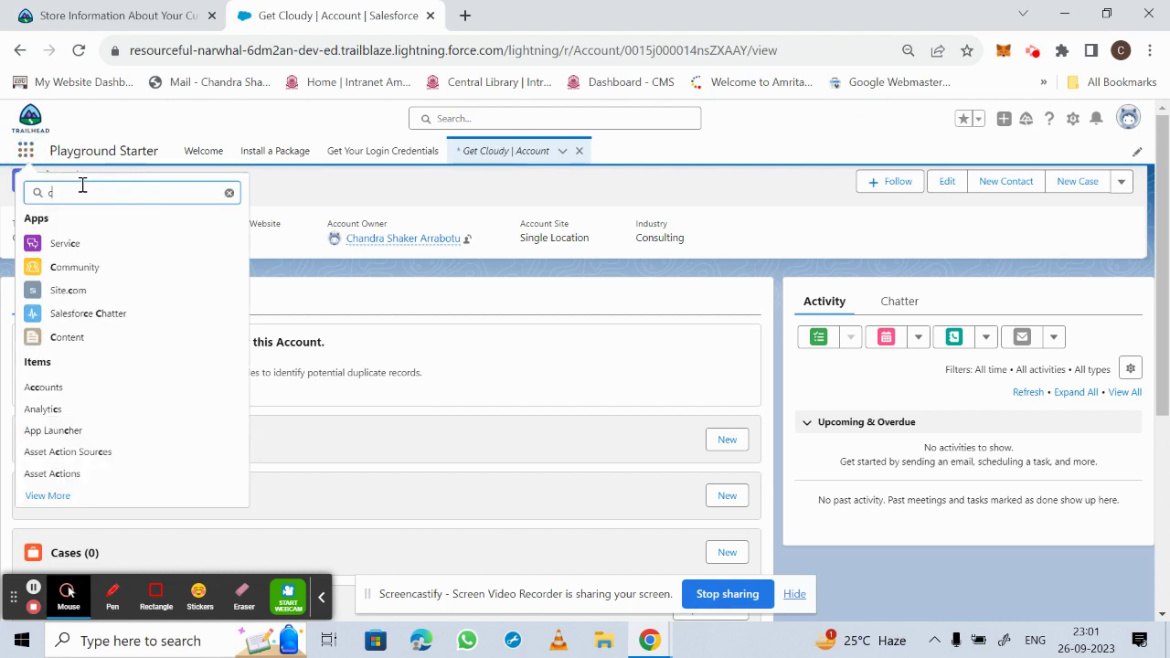
type("ont")
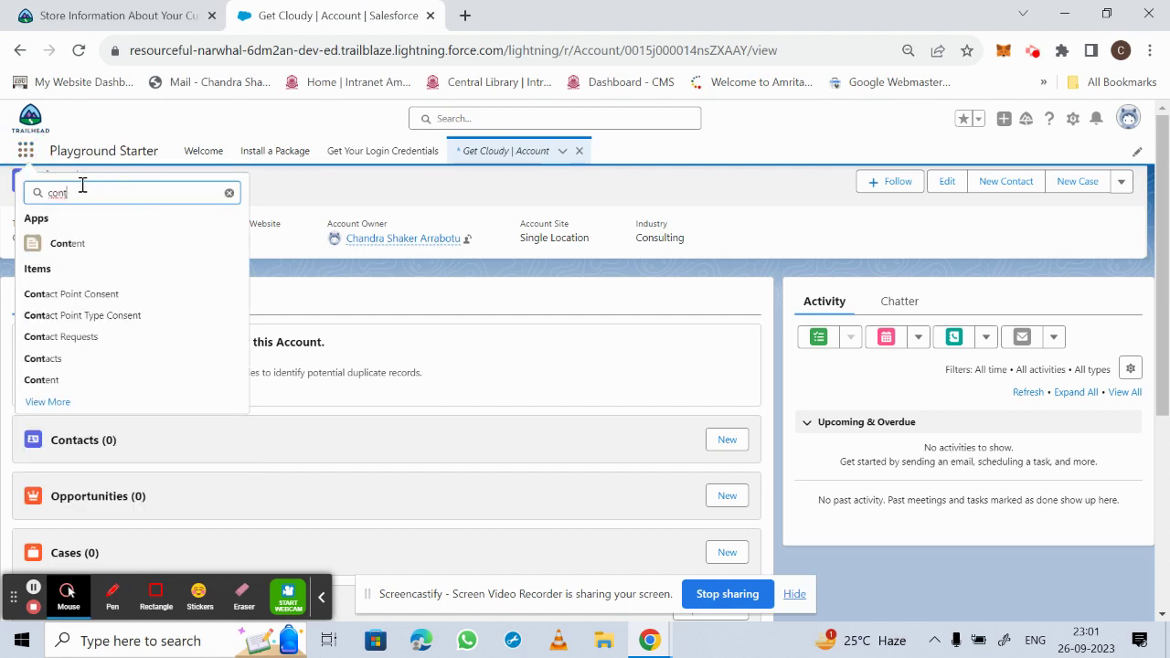
left_click(43, 358)
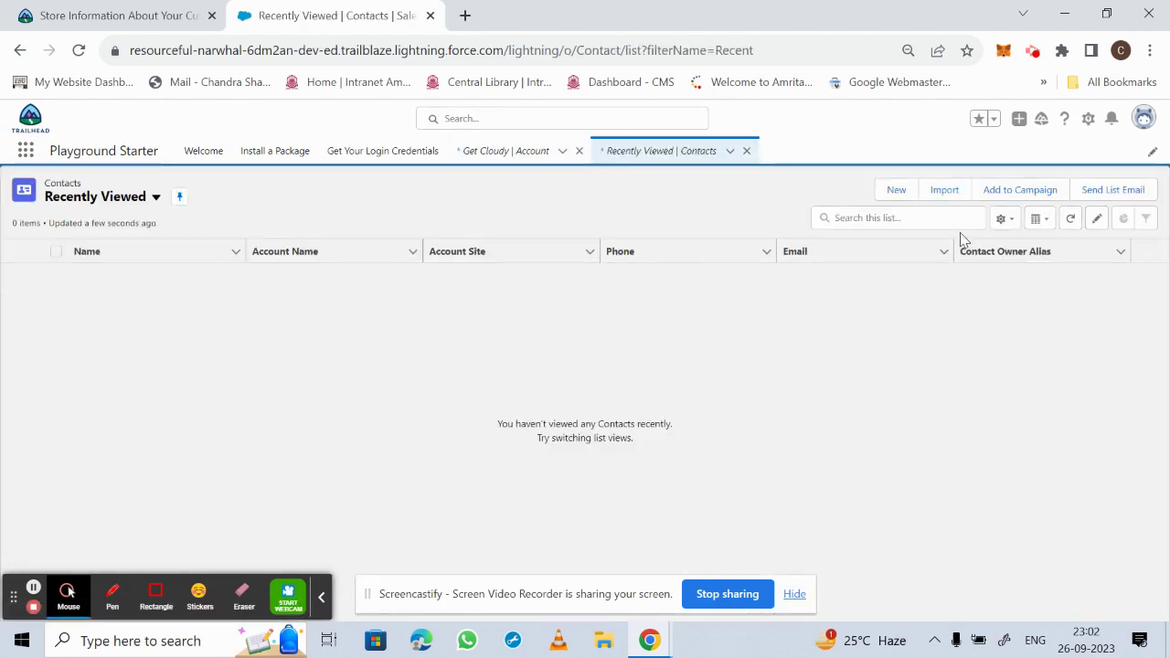
left_click(884, 196)
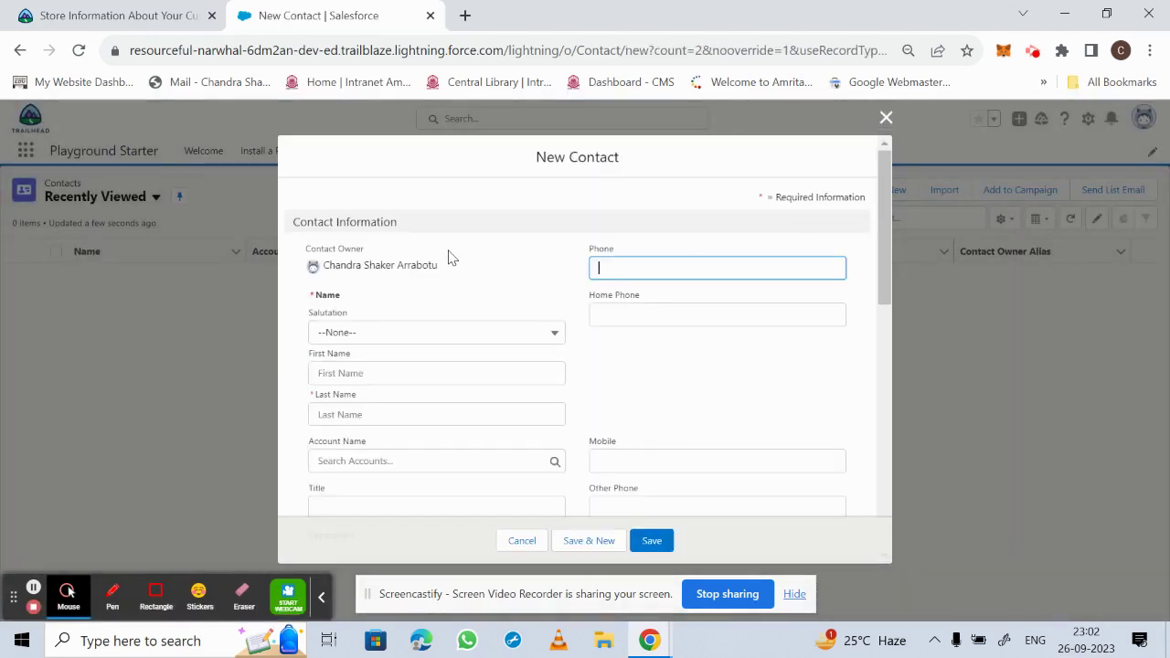
- Copy the contact's first name from the instructions into First Name
left_click(88, 18)
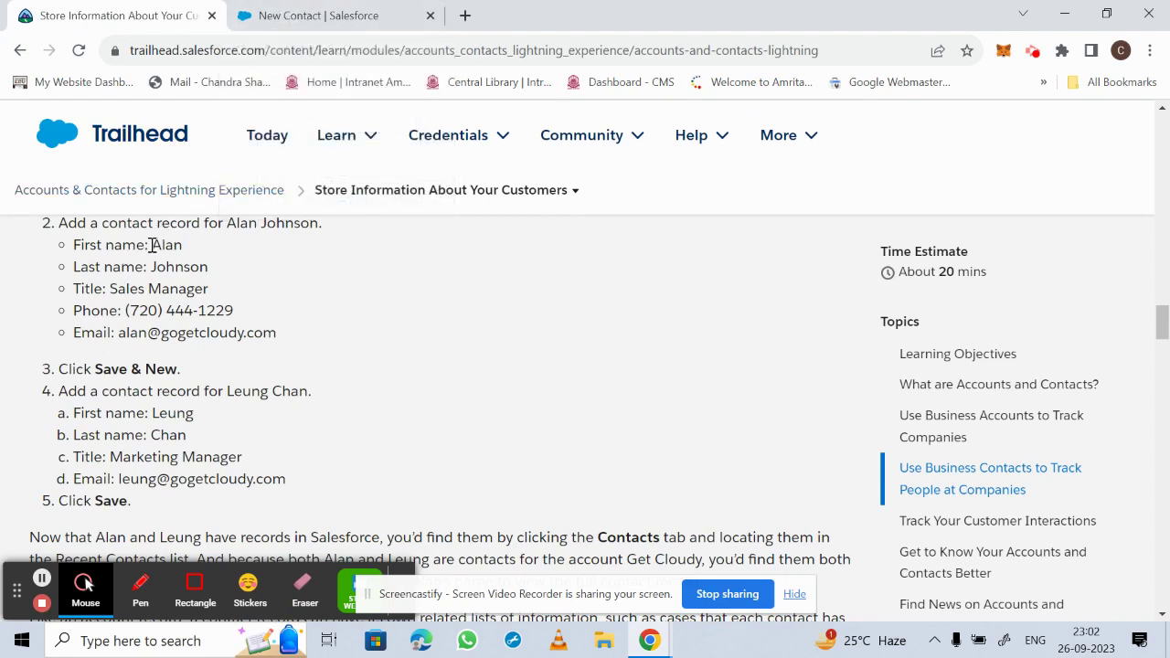
left_click_drag(154, 245, 184, 245)
right_click(169, 243)
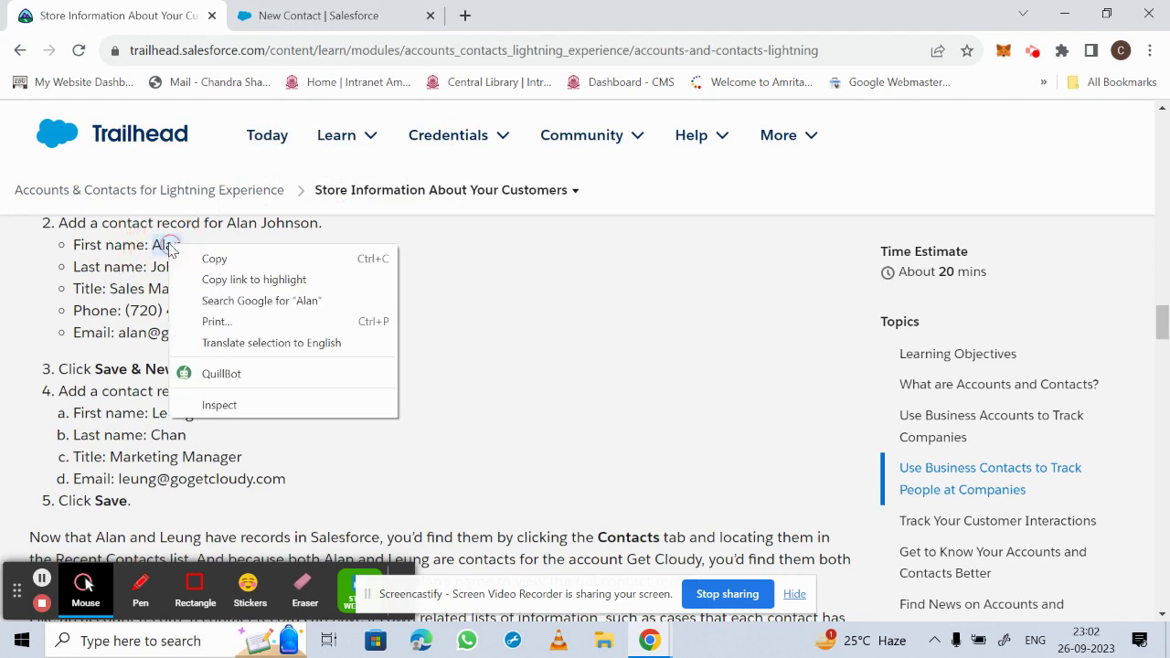
left_click(212, 260)
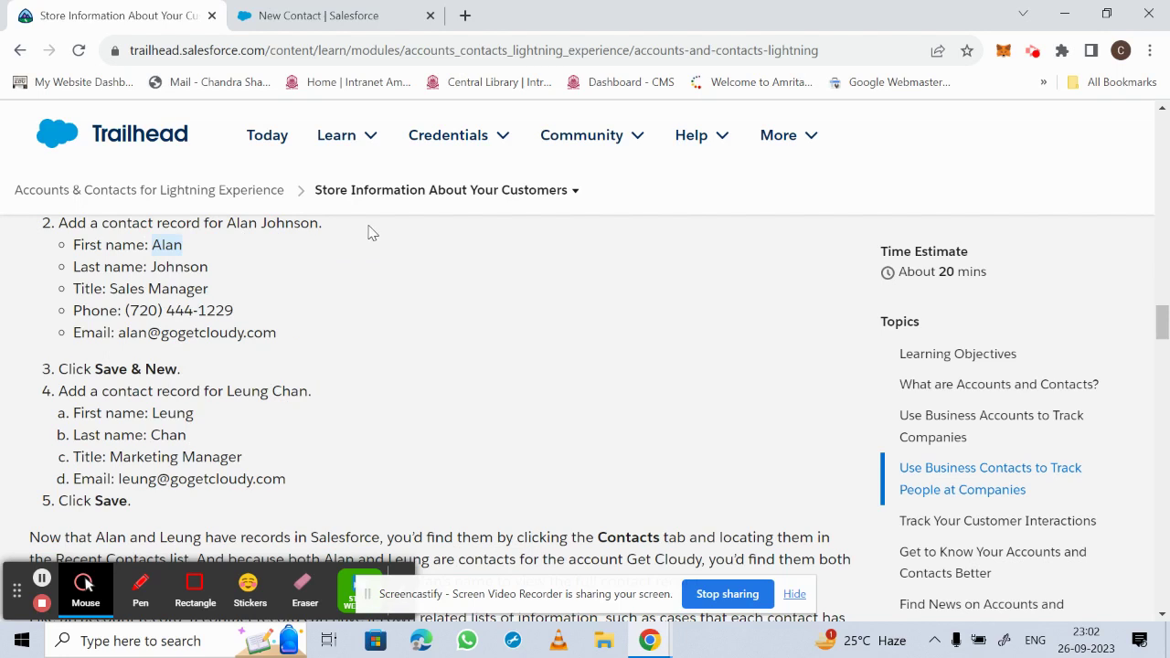
left_click(292, 26)
left_click(356, 378)
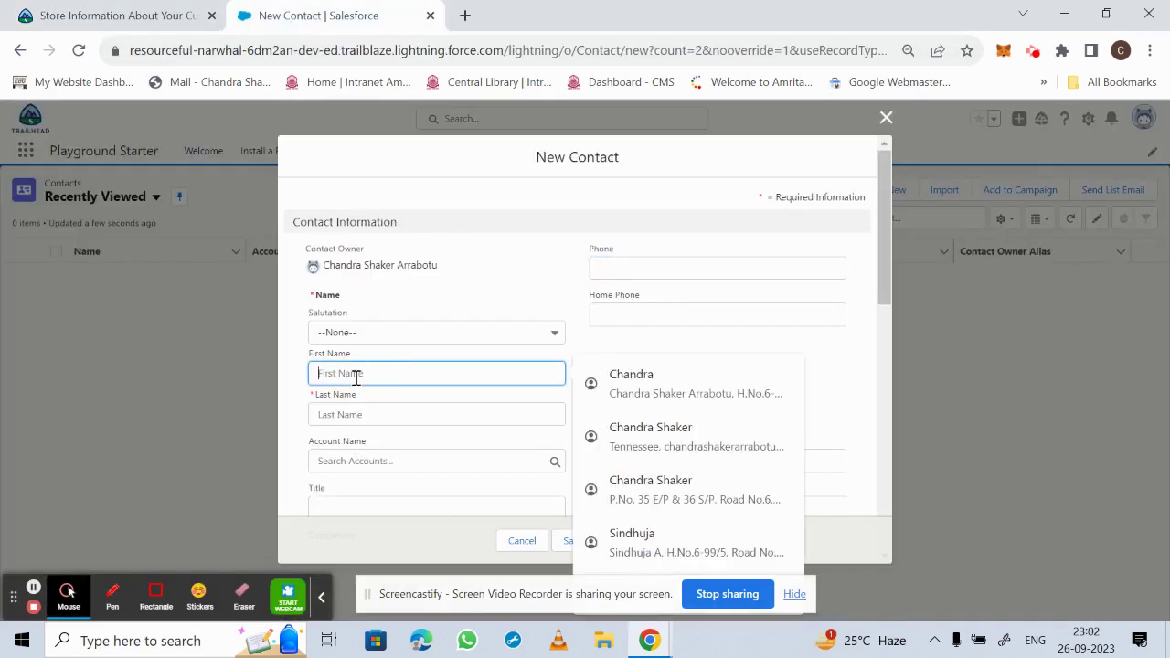
key("ctrl+v")
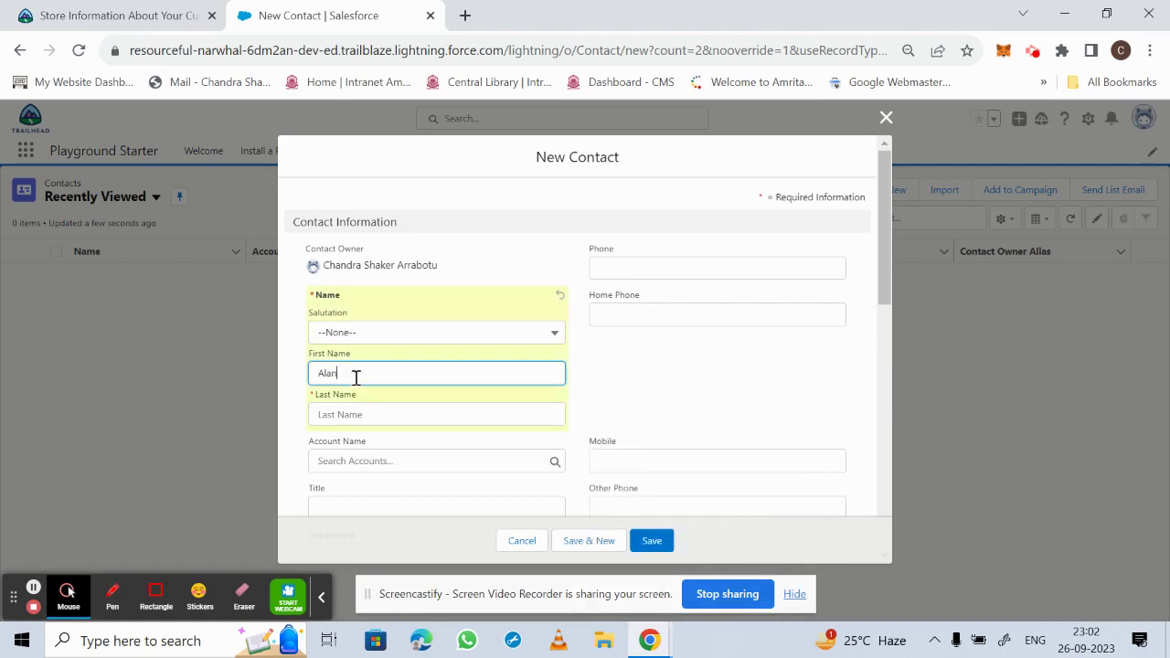
- Copy the contact's last name from the instructions into Last Name
left_click(149, 25)
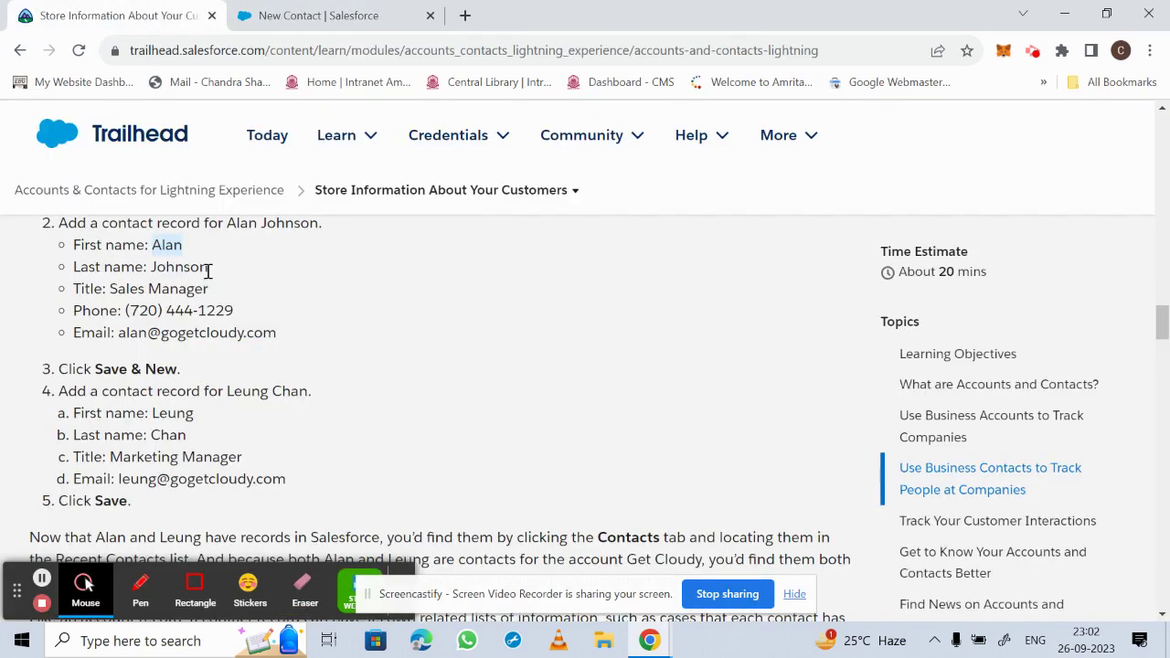
left_click_drag(207, 267, 153, 267)
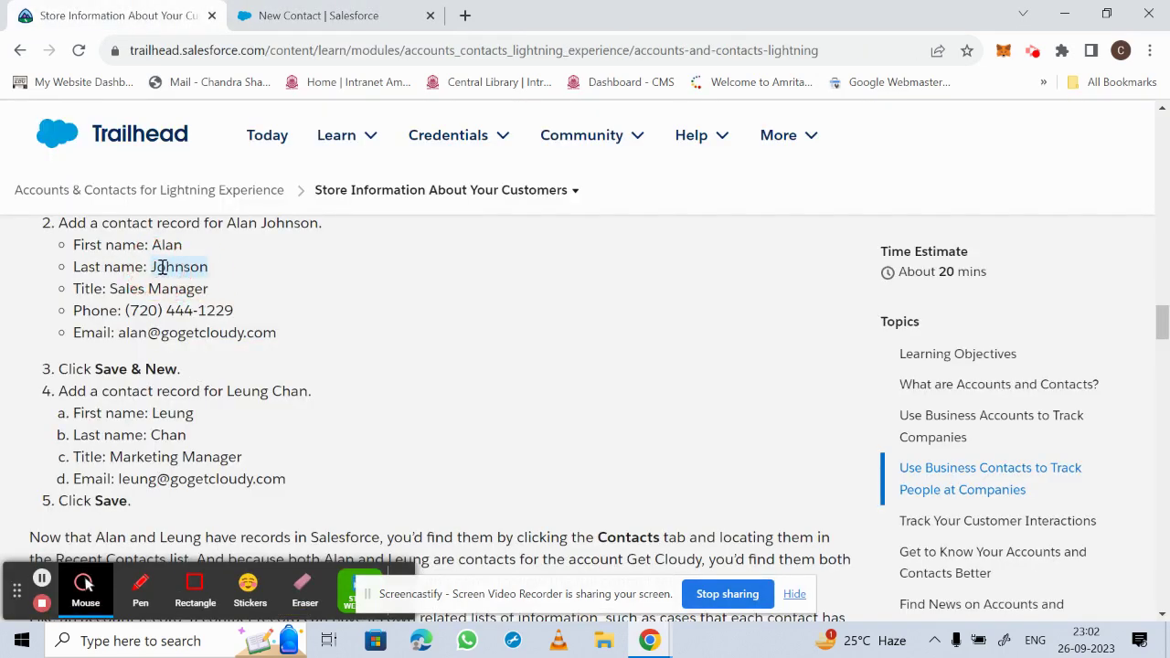
right_click(165, 268)
left_click(209, 282)
left_click(283, 18)
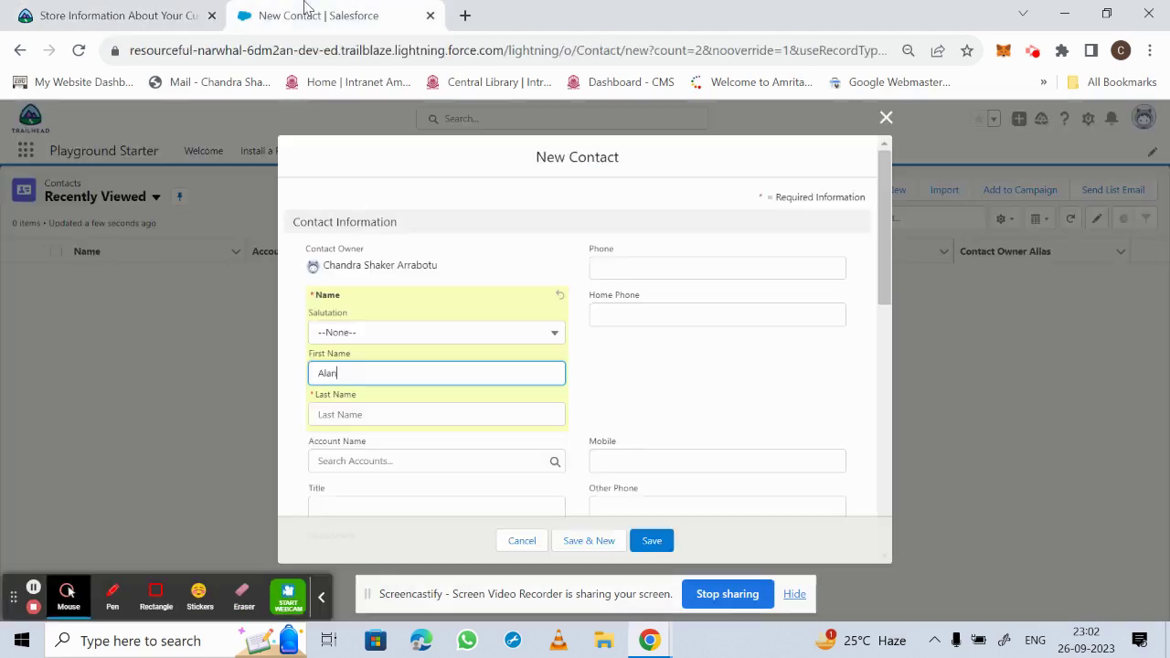
left_click(367, 412)
key("ctrl+v")
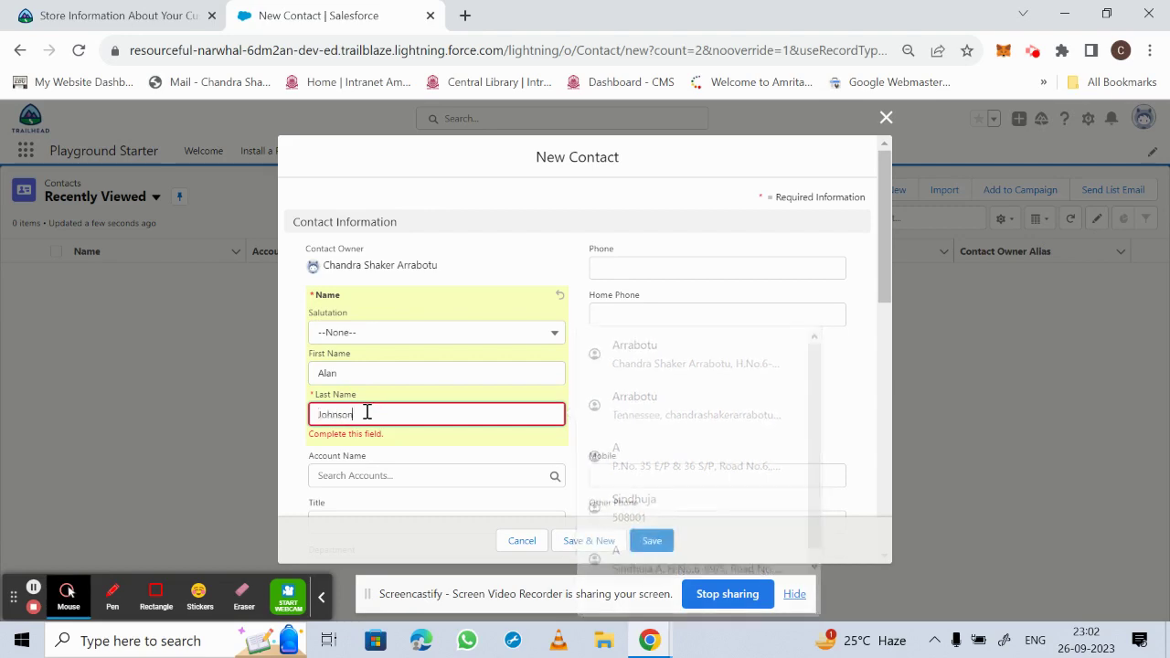
- Copy the contact's phone number from the instructions into Phone
left_click(117, 17)
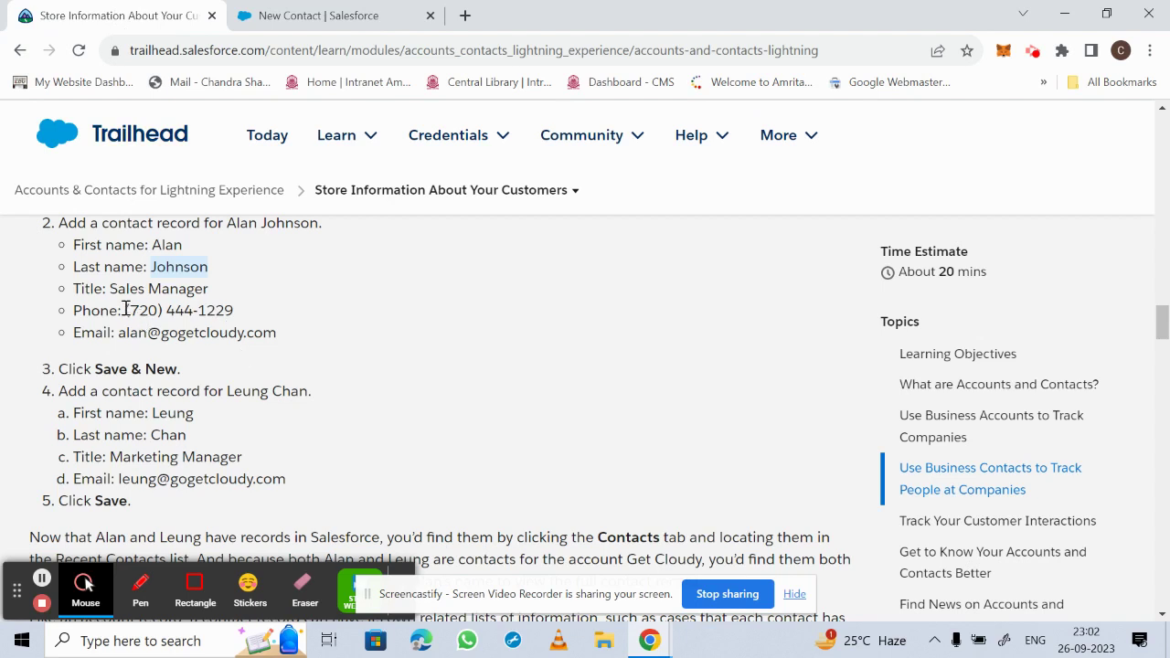
left_click_drag(126, 310, 235, 315)
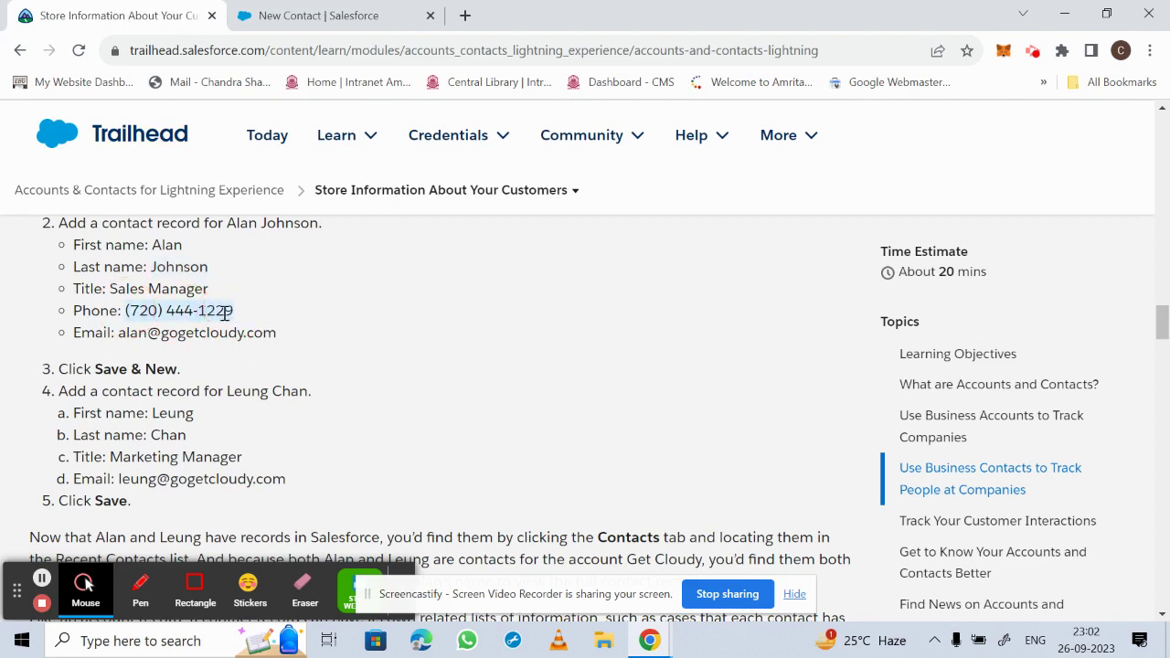
right_click(224, 313)
left_click(257, 329)
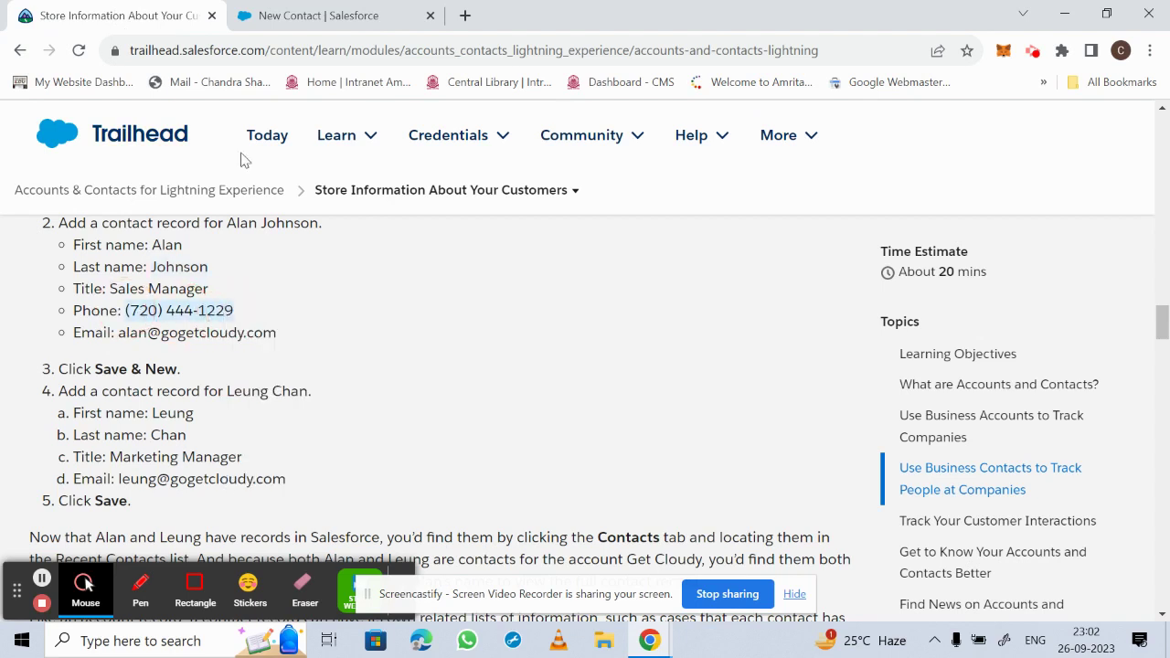
left_click(243, 8)
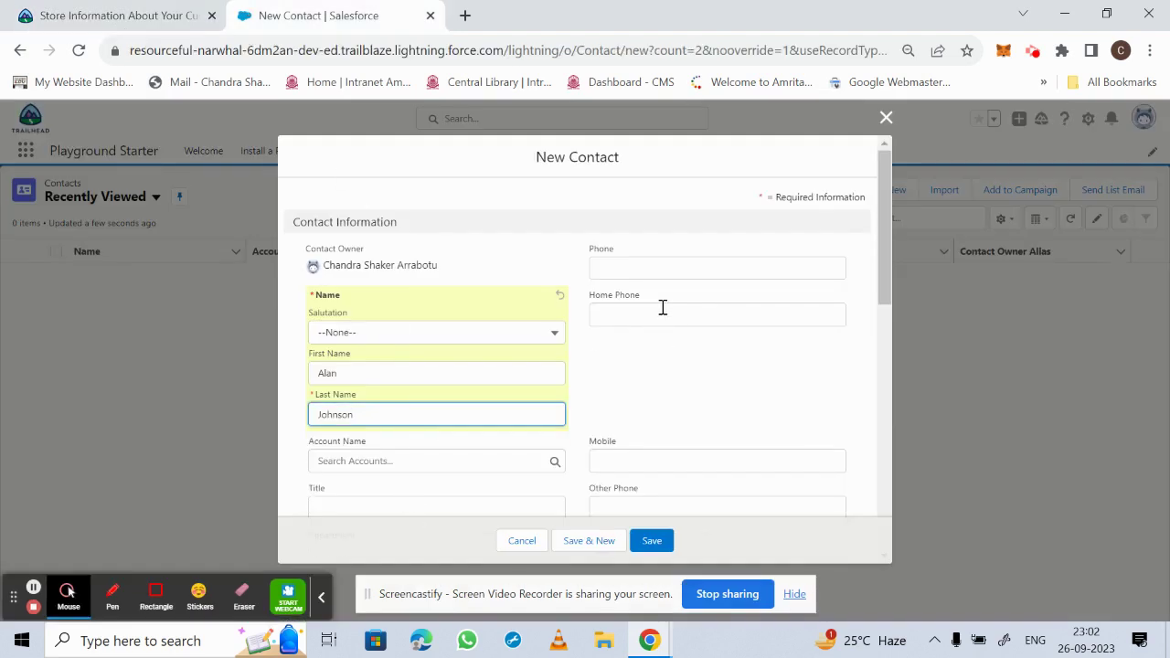
left_click(636, 269)
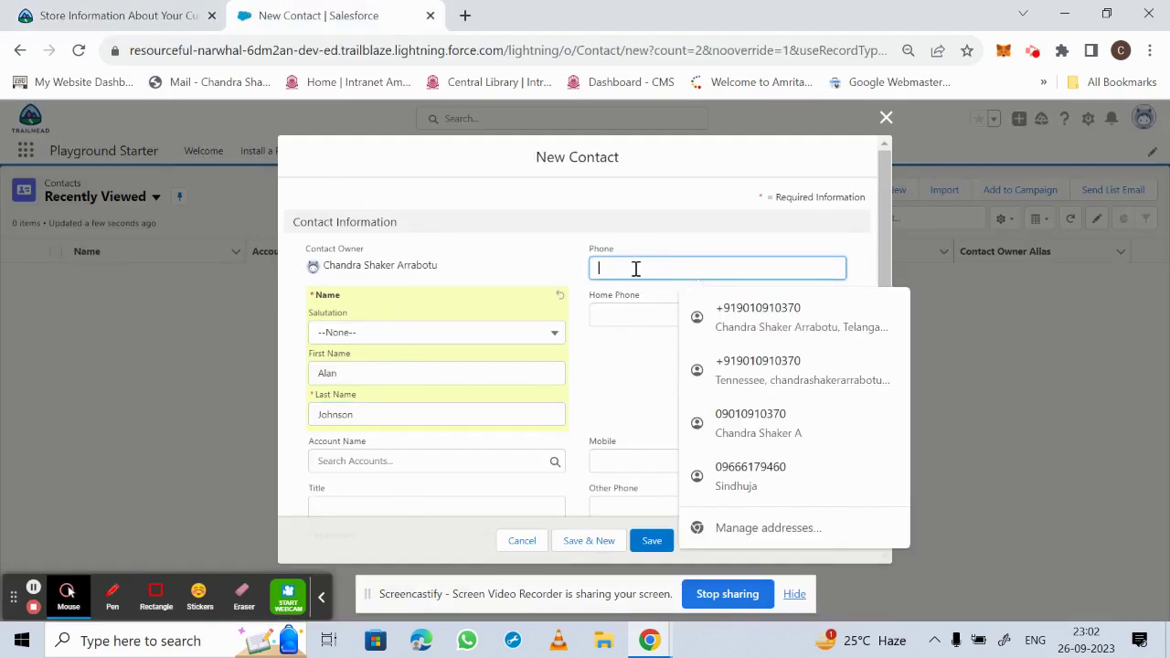
key("ctrl+v")
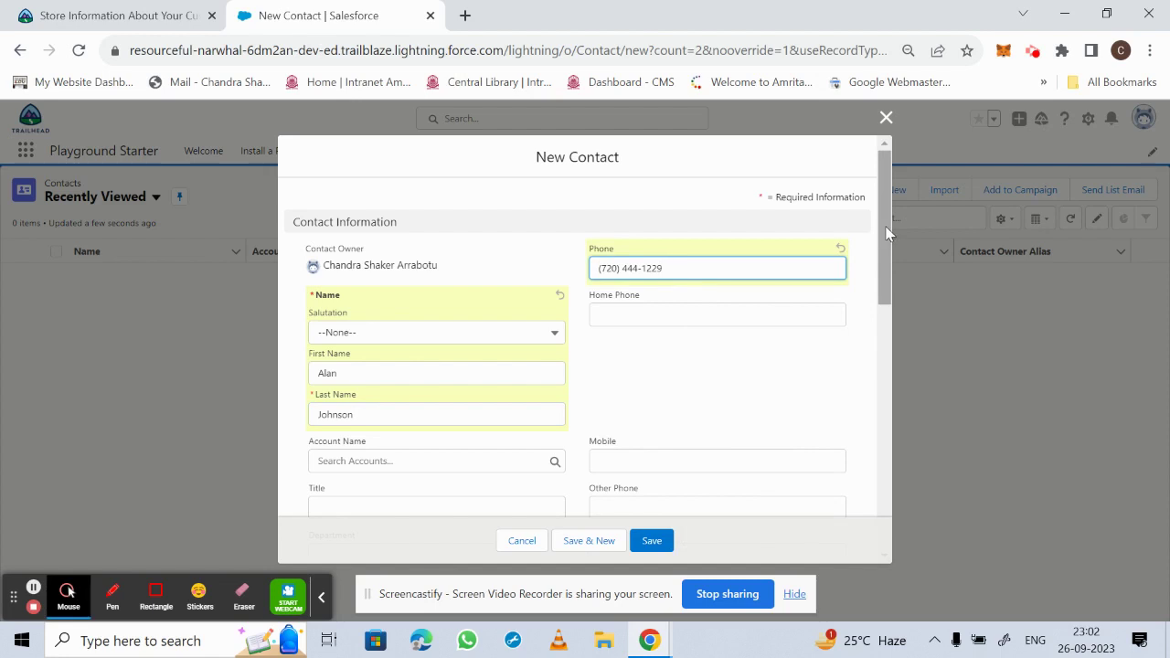
left_click_drag(882, 228, 886, 261)
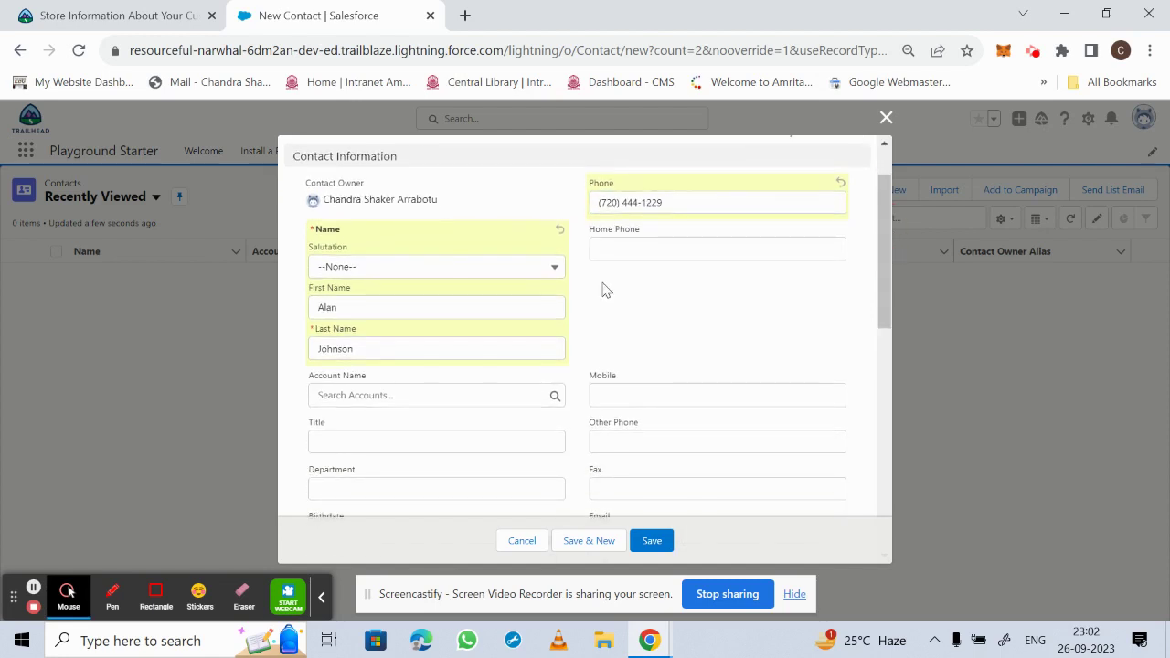
- Set the contact's salutation to Mr
left_click(357, 267)
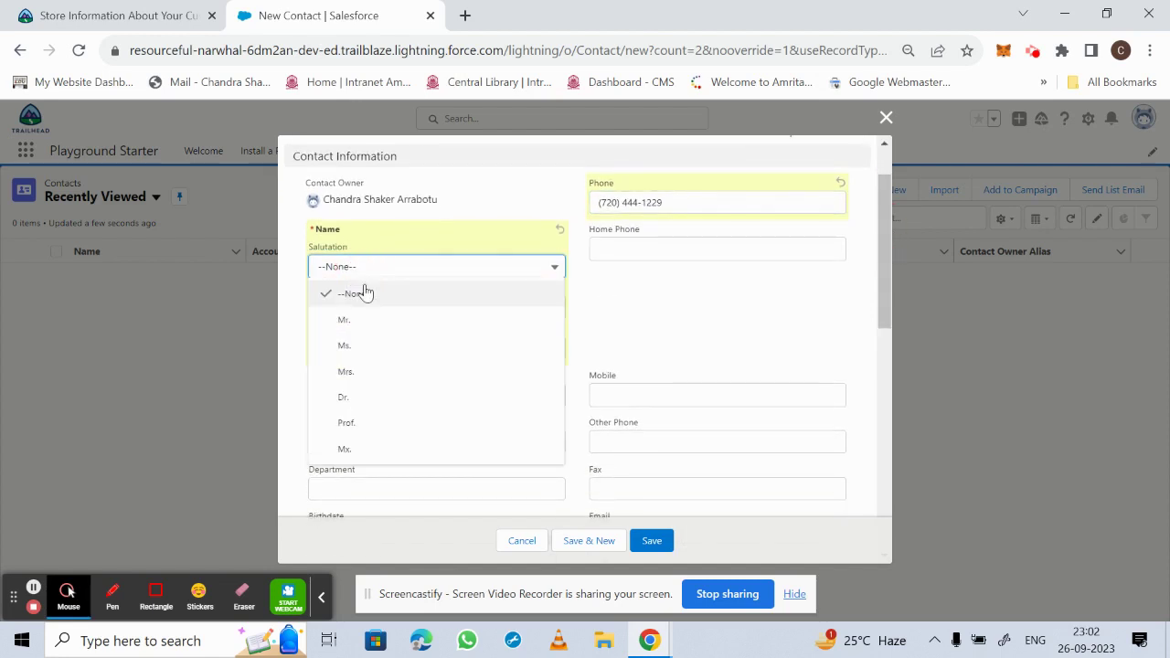
left_click(373, 322)
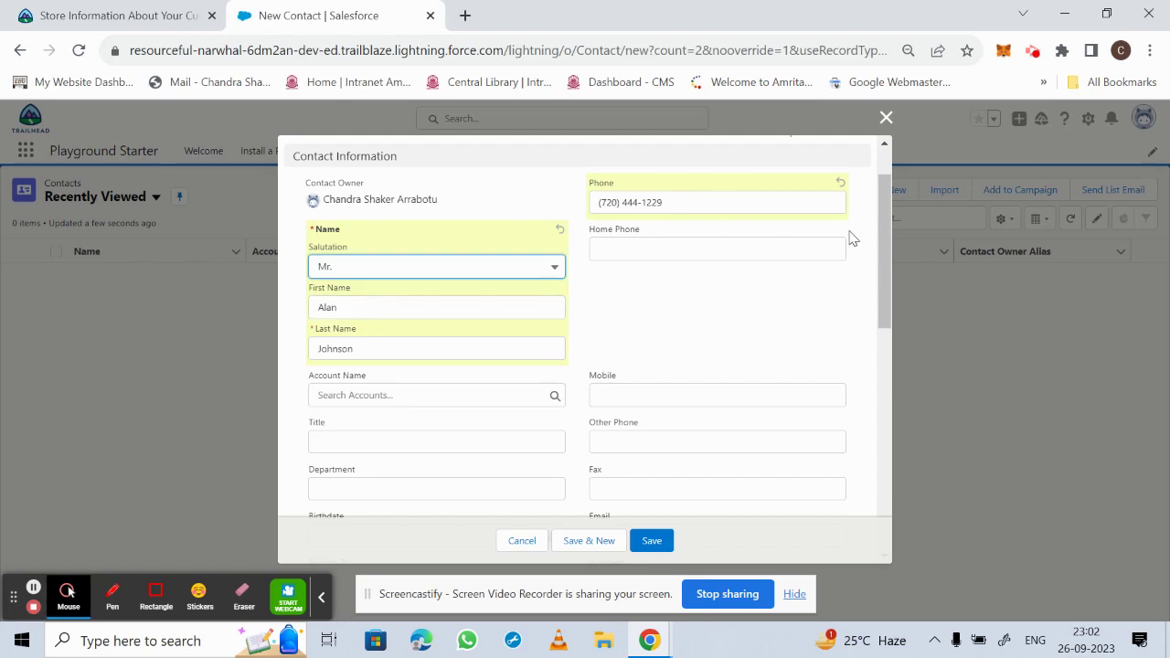
left_click_drag(885, 239, 897, 279)
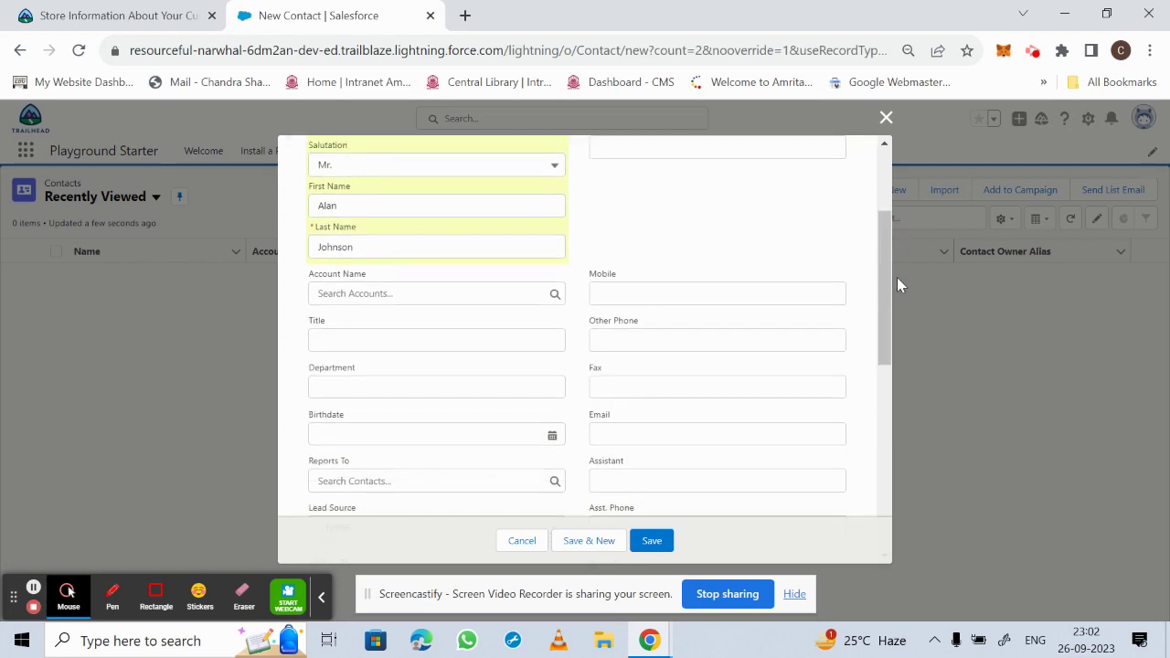
- Copy the contact's email address from the instructions into the Email field
left_click(59, 18)
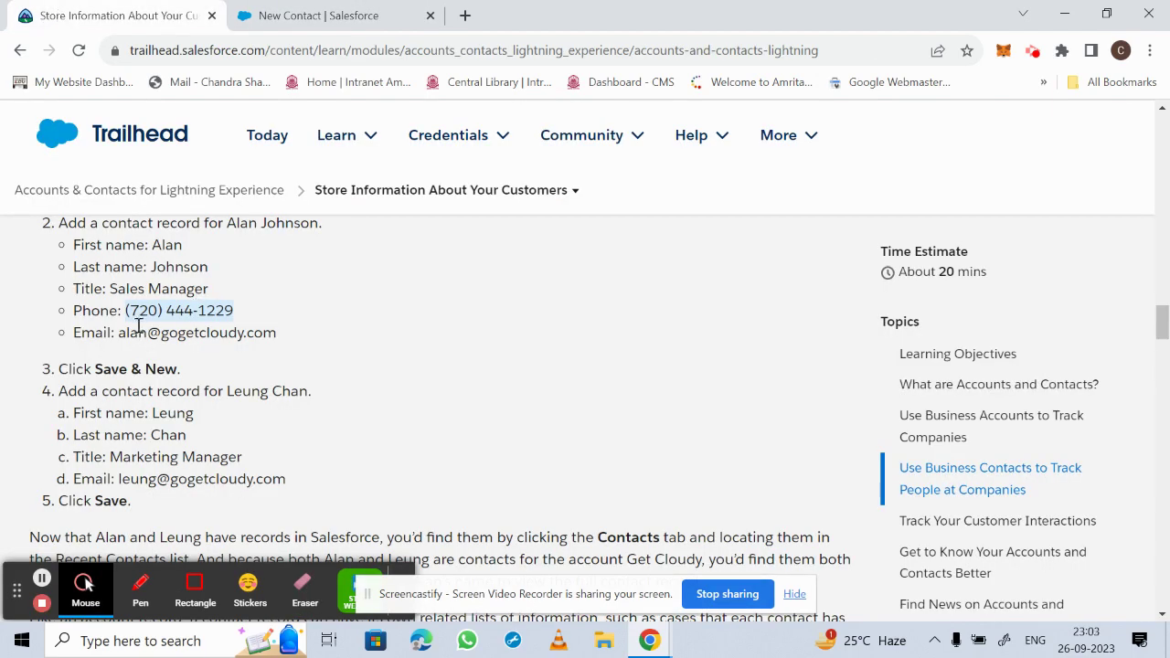
left_click_drag(121, 334, 276, 334)
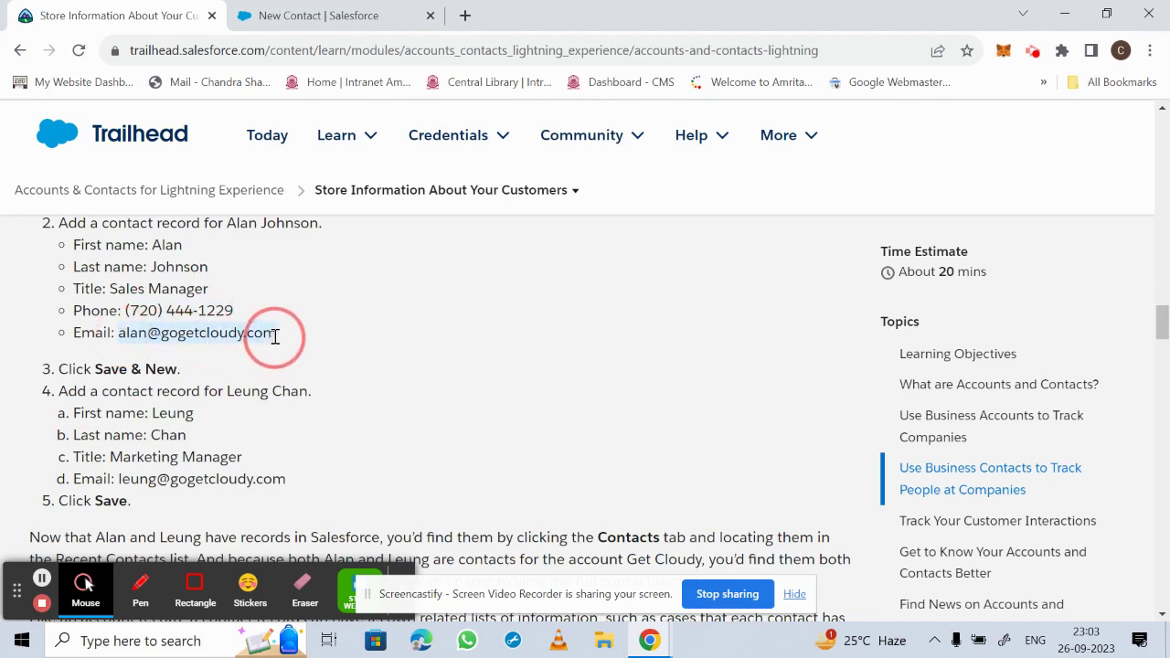
right_click(256, 335)
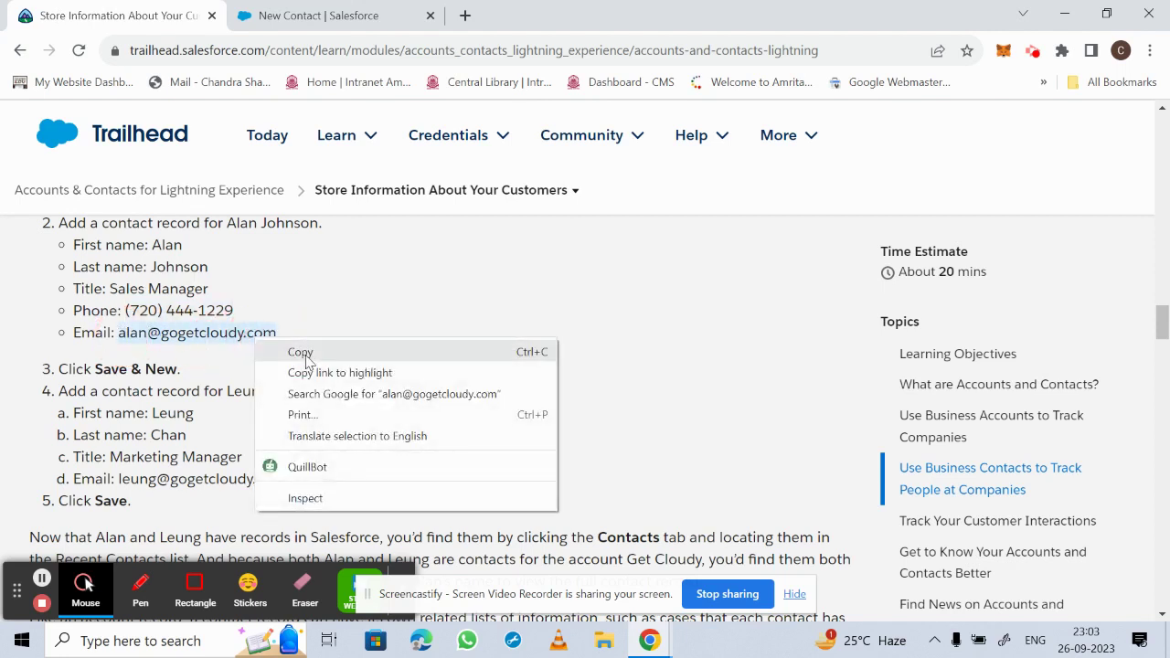
left_click(293, 351)
left_click(388, 9)
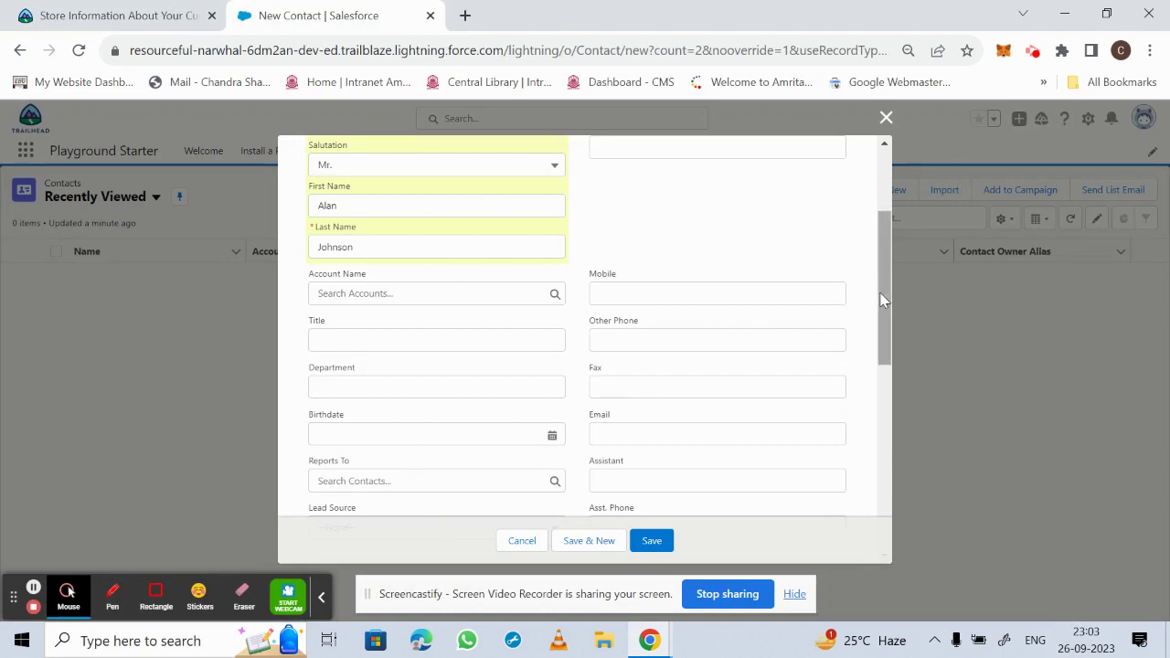
left_click_drag(879, 294, 884, 322)
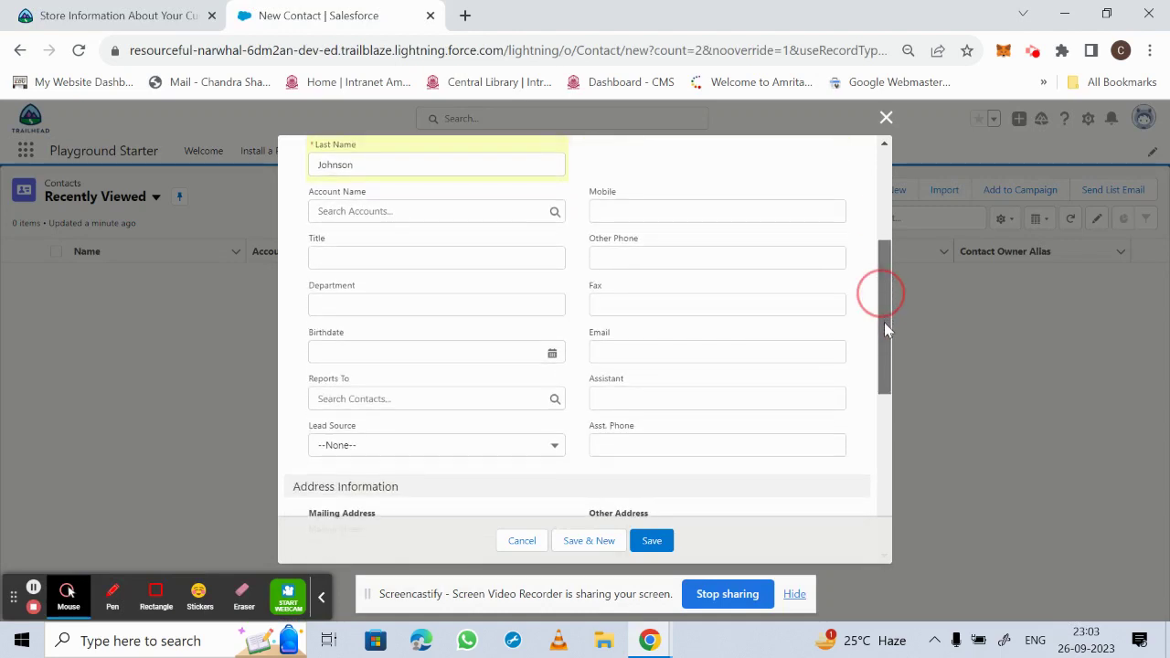
left_click(616, 353)
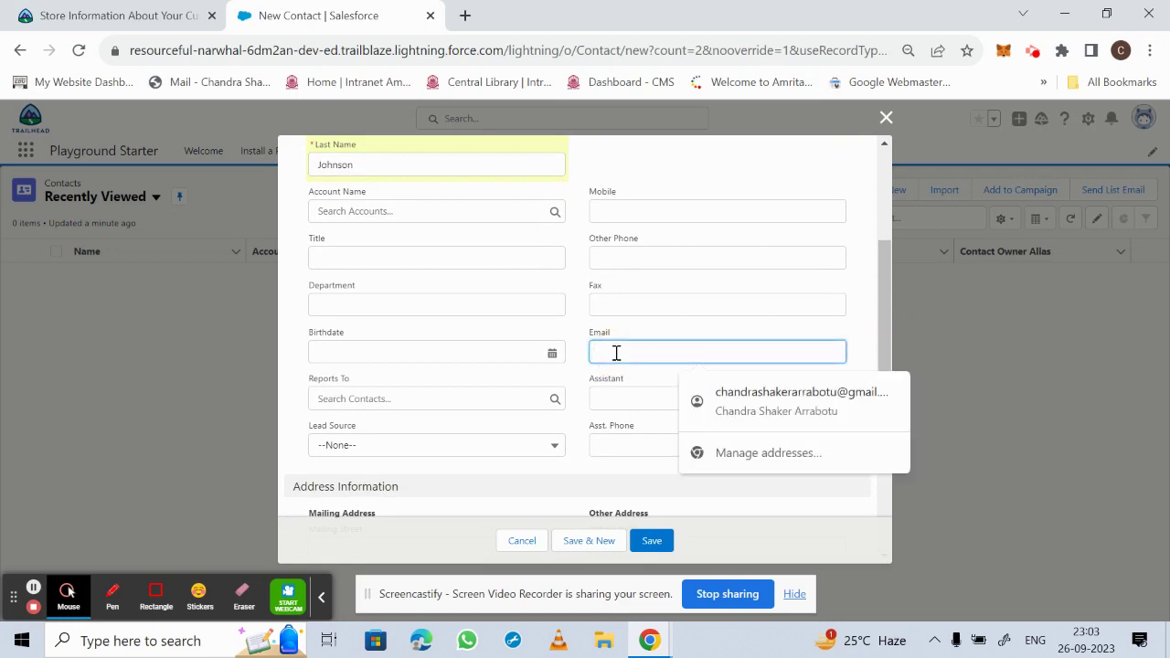
key("ctrl+v")
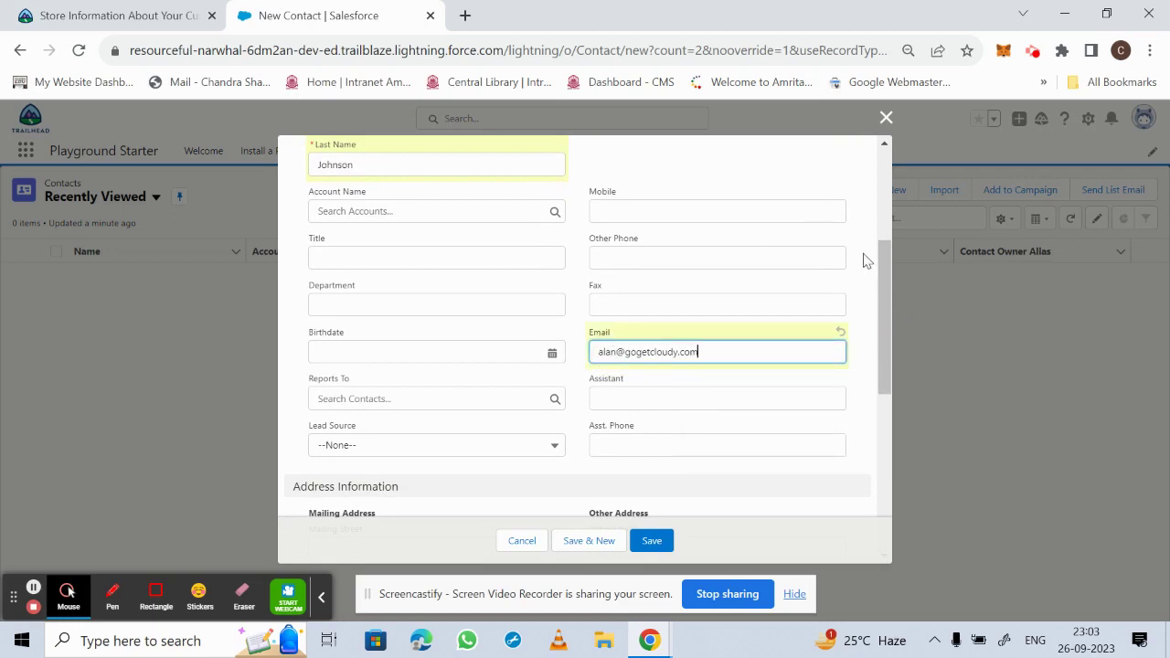
- Scroll to the end of the New Contact form and save the contact
left_click_drag(883, 276, 883, 182)
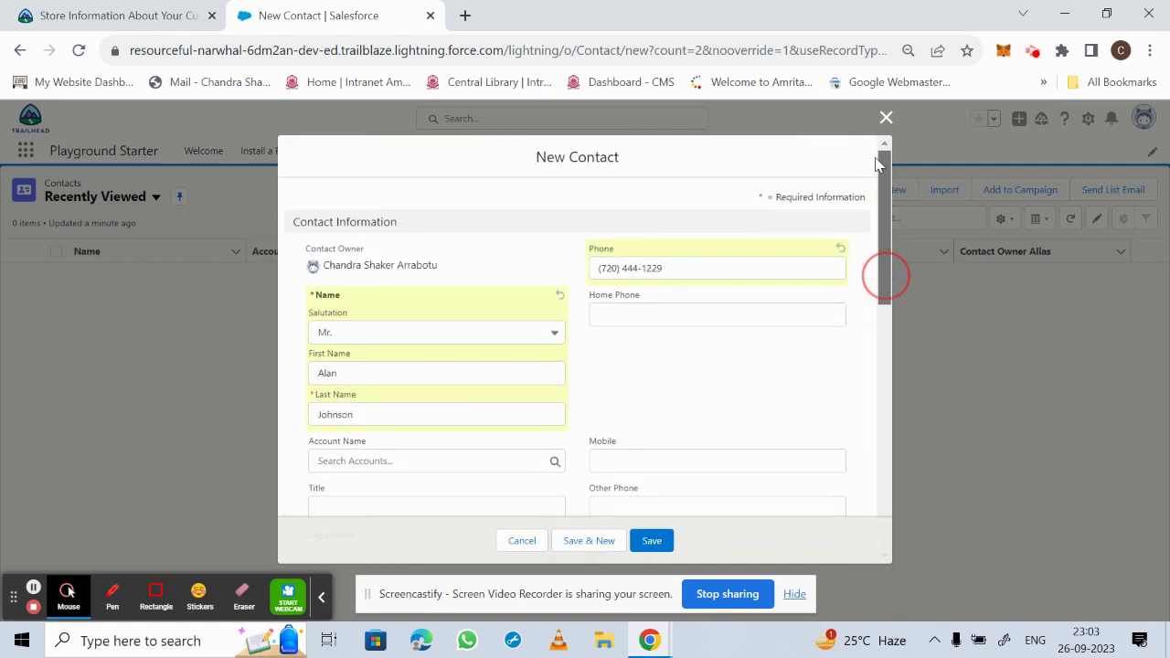
left_click_drag(878, 227, 883, 485)
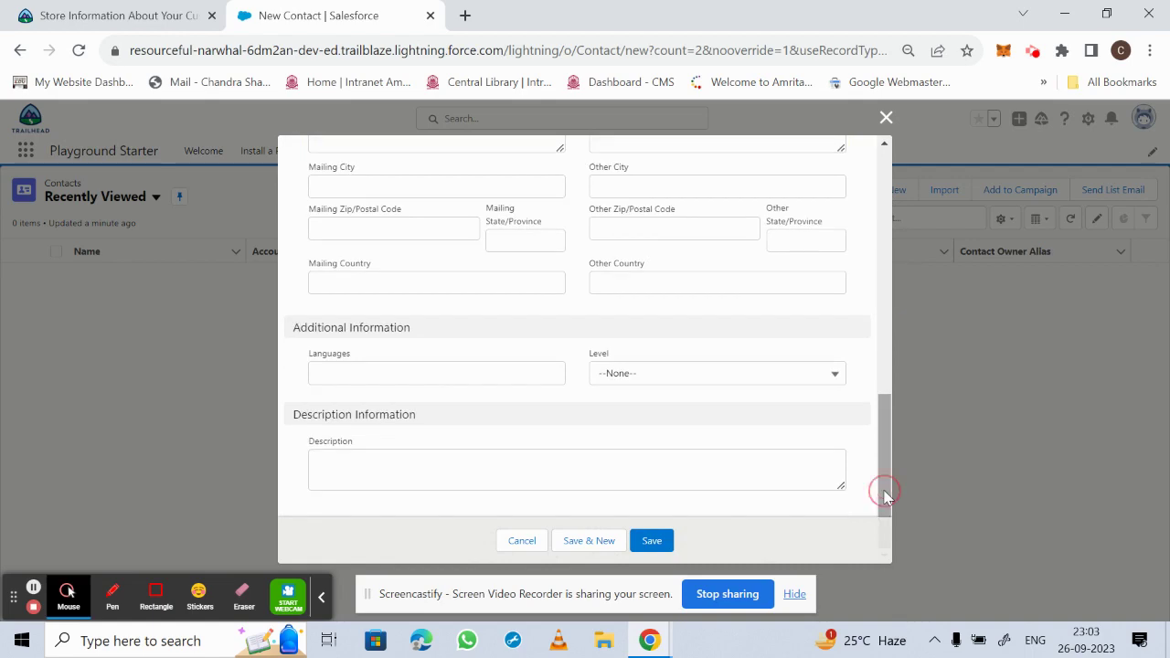
left_click(651, 541)
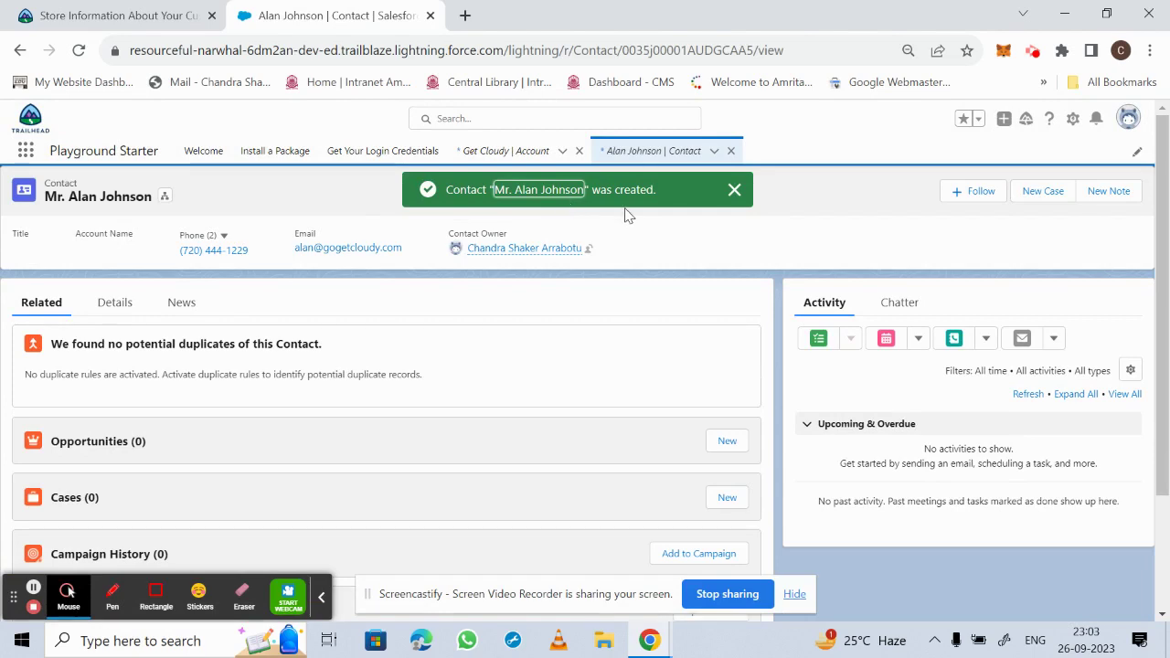
left_click(77, 11)
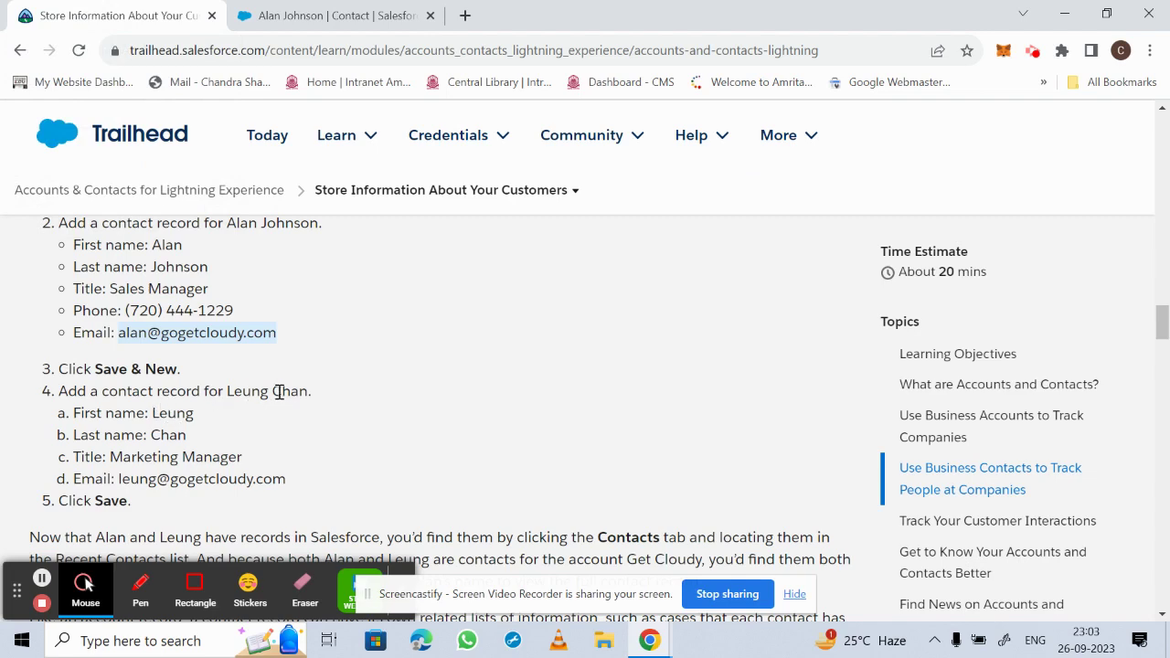
left_click(335, 16)
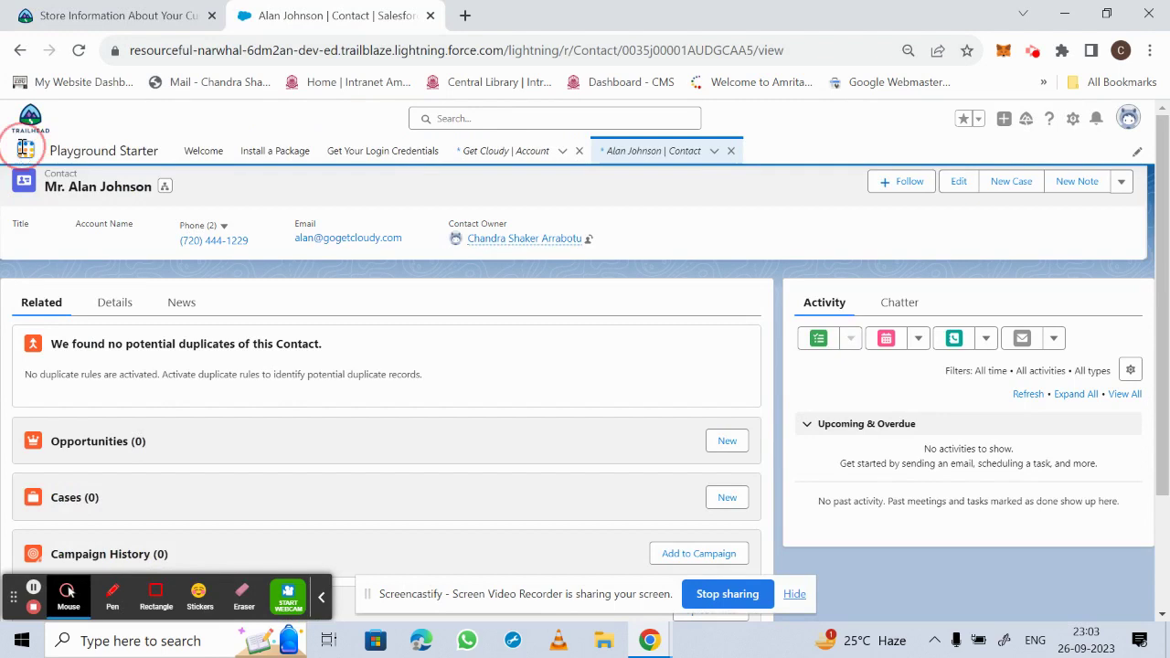
- Open the Accounts list through an App Launcher search for 'acc'
left_click(25, 150)
left_click(66, 196)
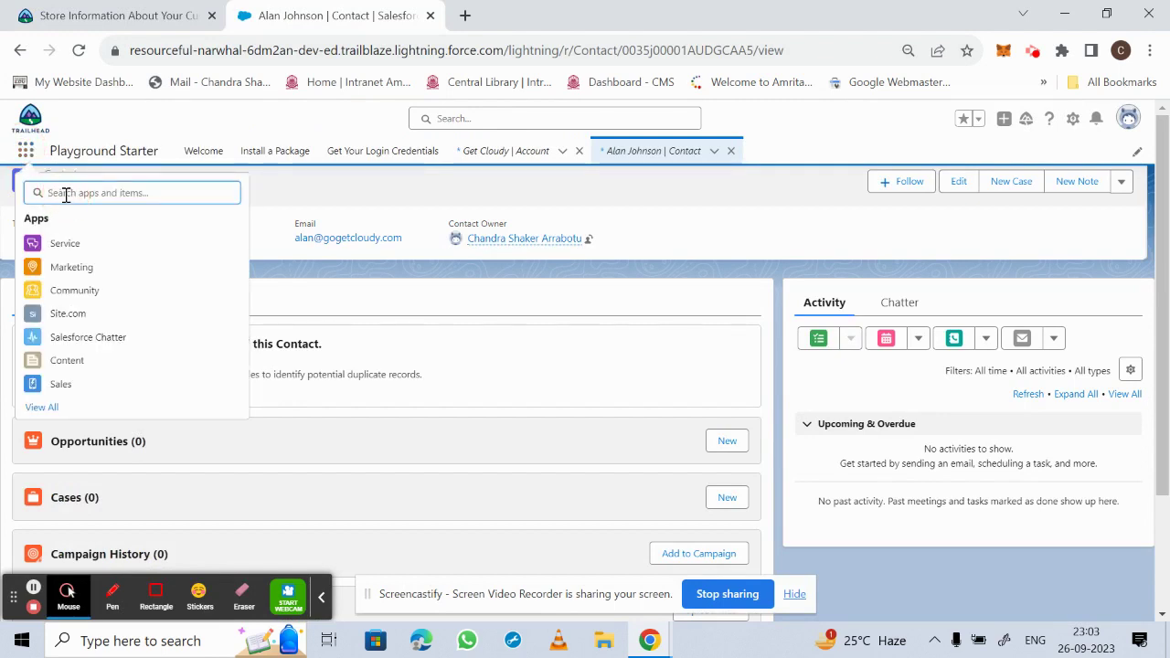
type("acc")
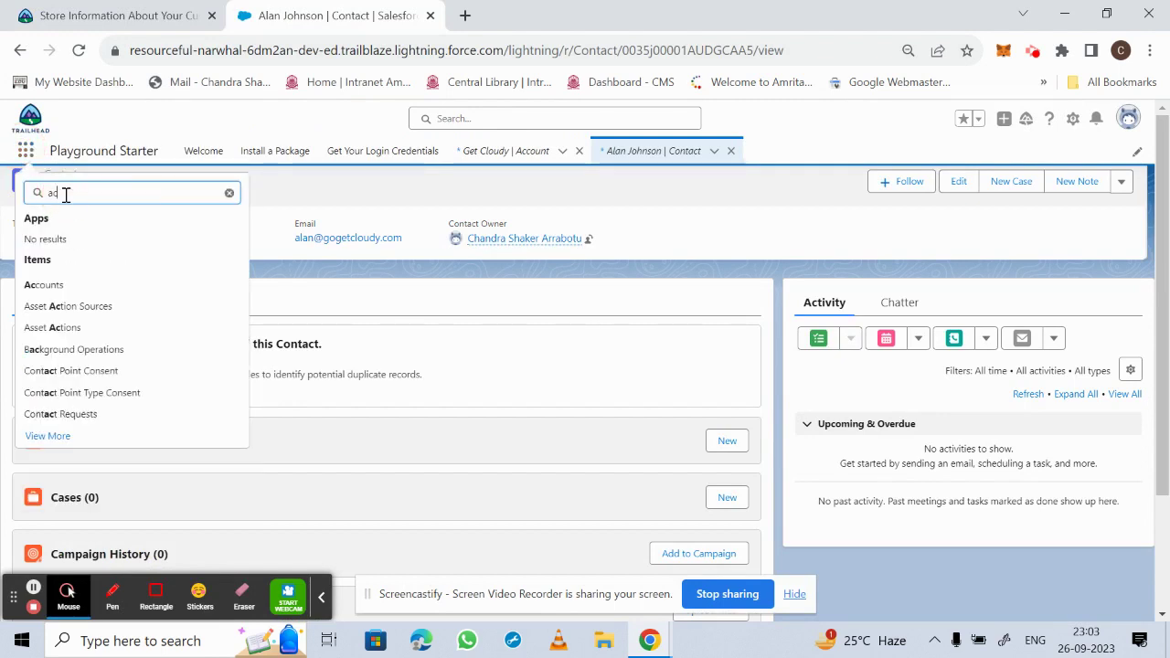
left_click(64, 286)
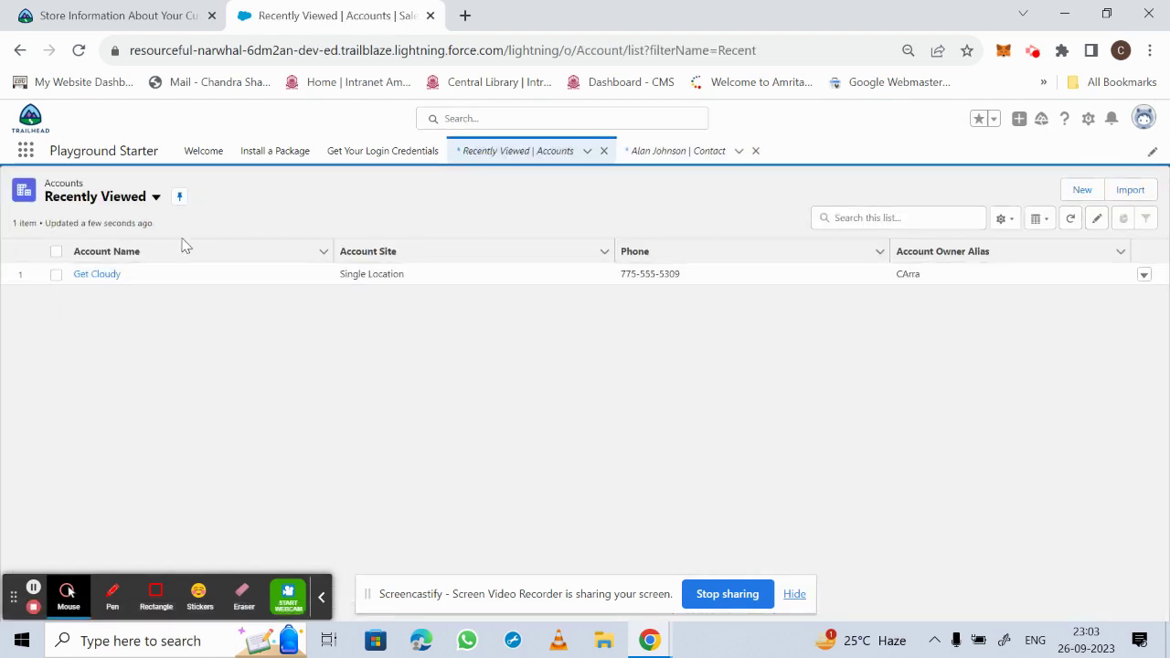
left_click(26, 151)
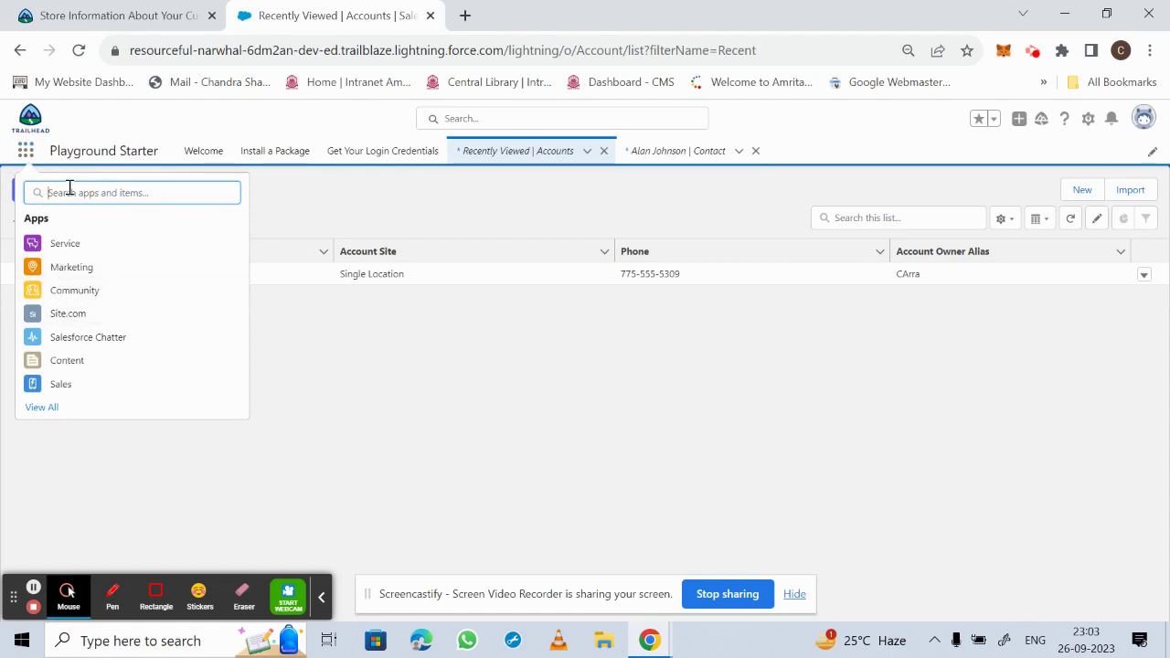
- Open the Contacts list through an App Launcher search for 'cont'
type("co")
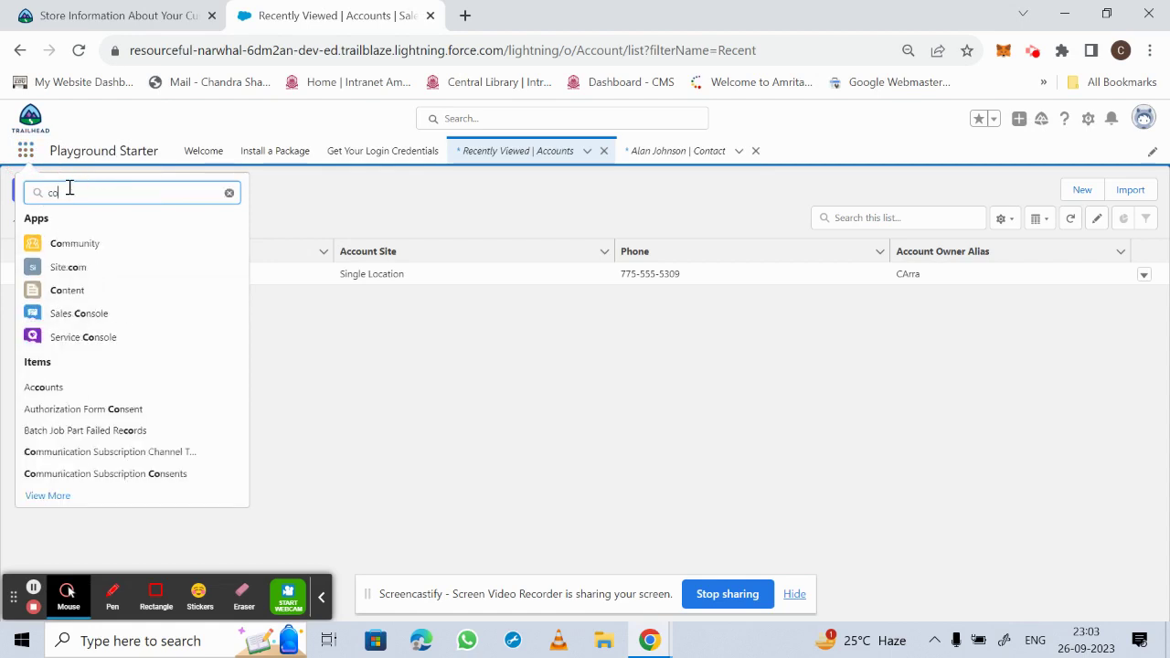
left_click(24, 152)
left_click(25, 152)
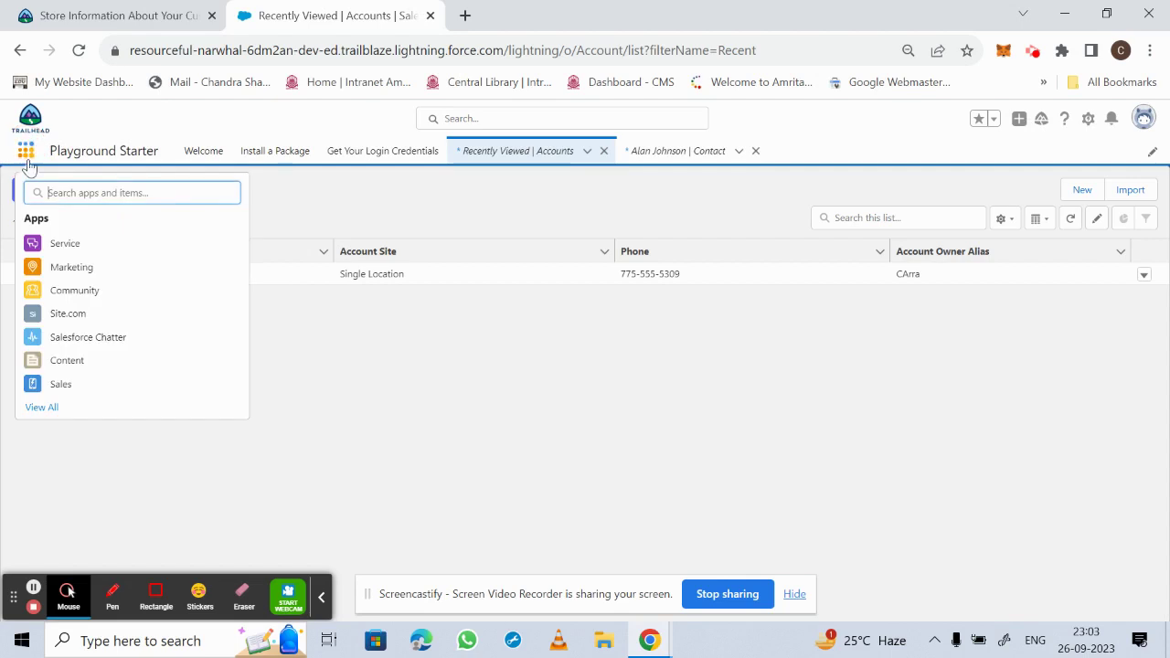
left_click(53, 196)
type("cont")
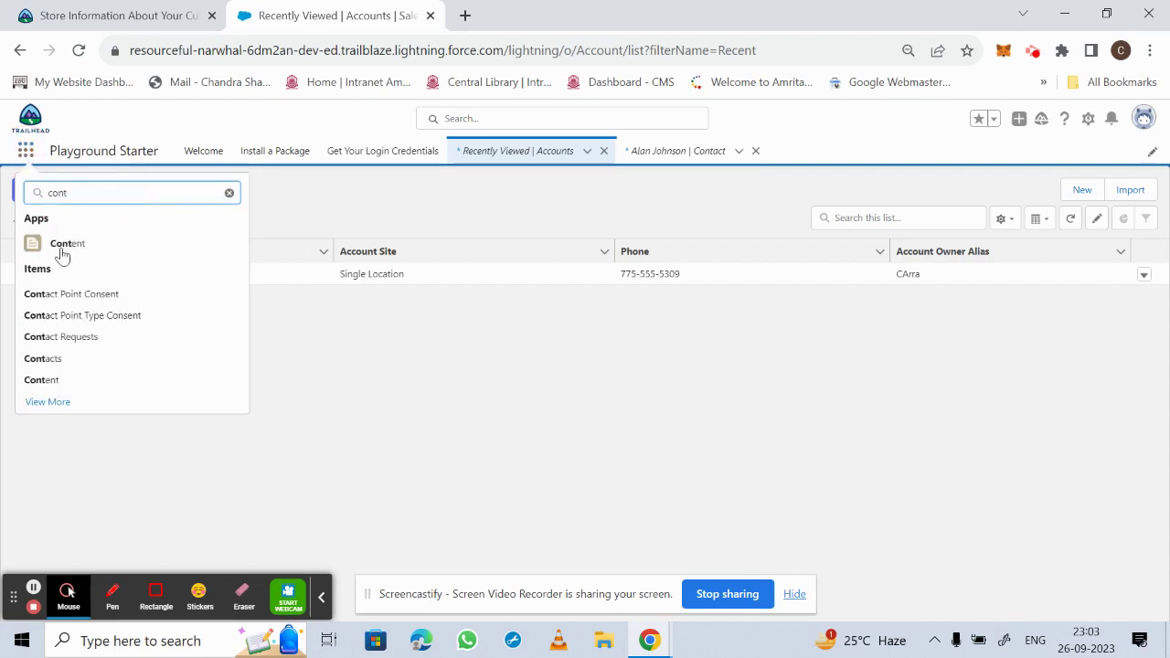
left_click(52, 360)
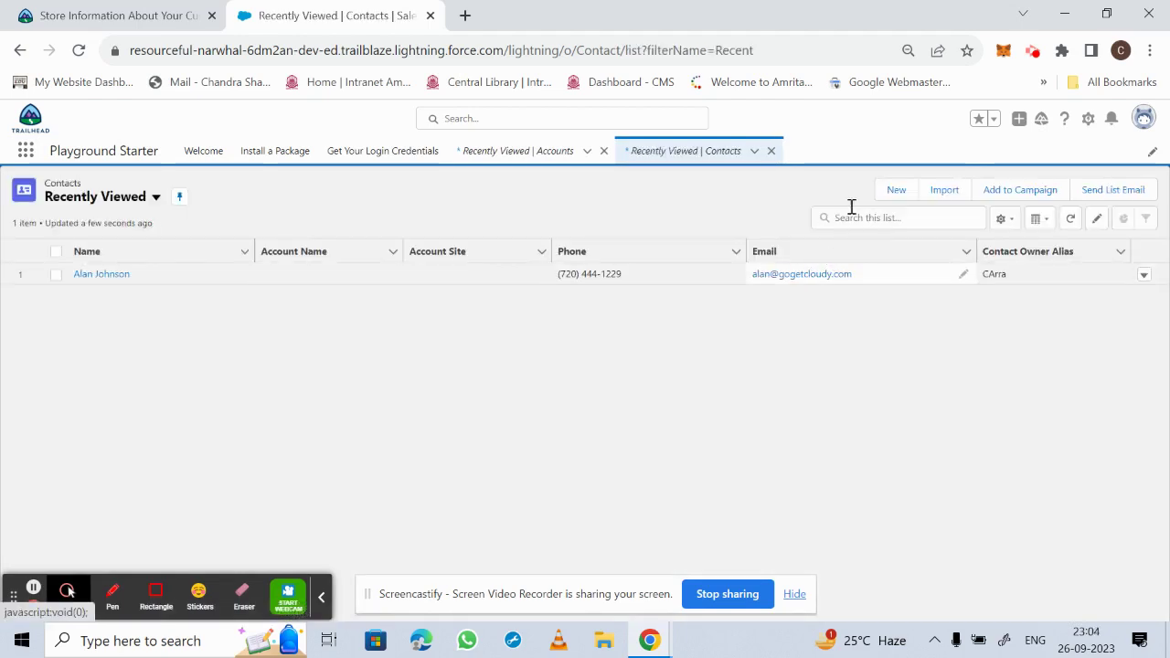
- Start a new contact with salutation Mr. and first name Leung copied from Trailhead
left_click(897, 191)
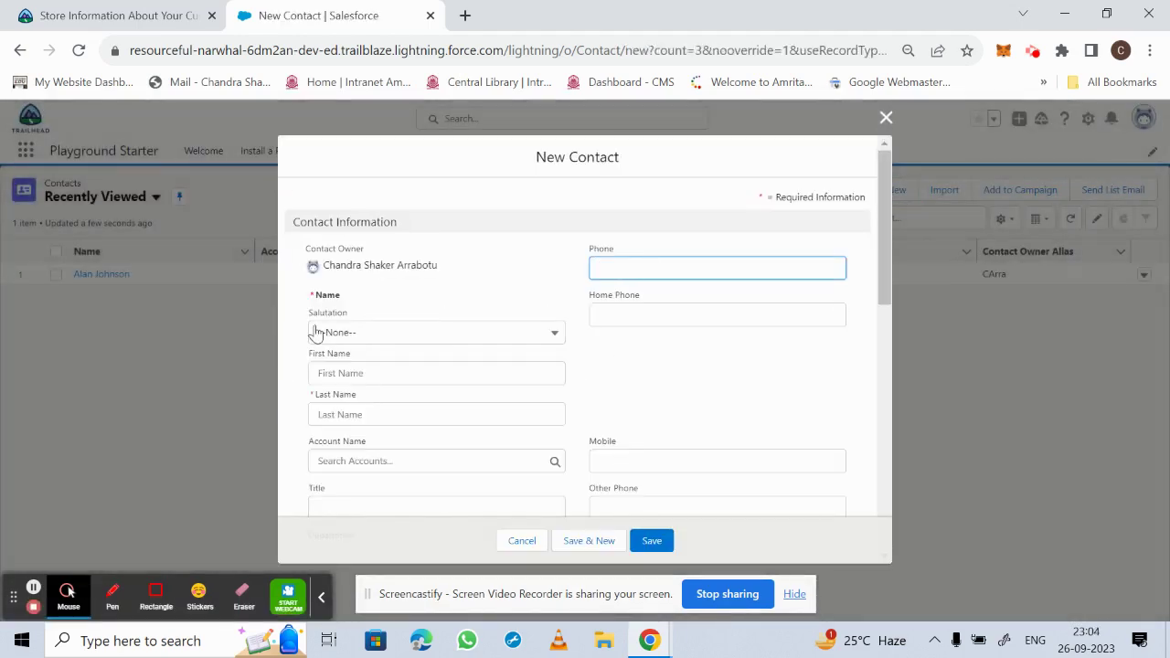
left_click(372, 342)
left_click(364, 387)
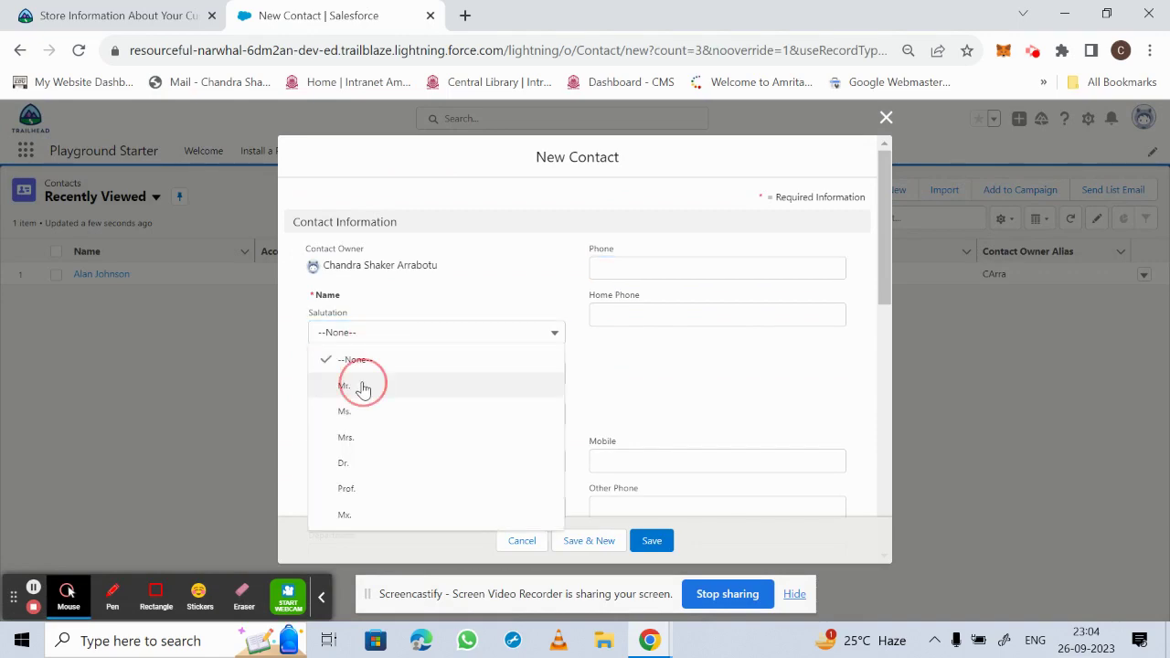
left_click(66, 11)
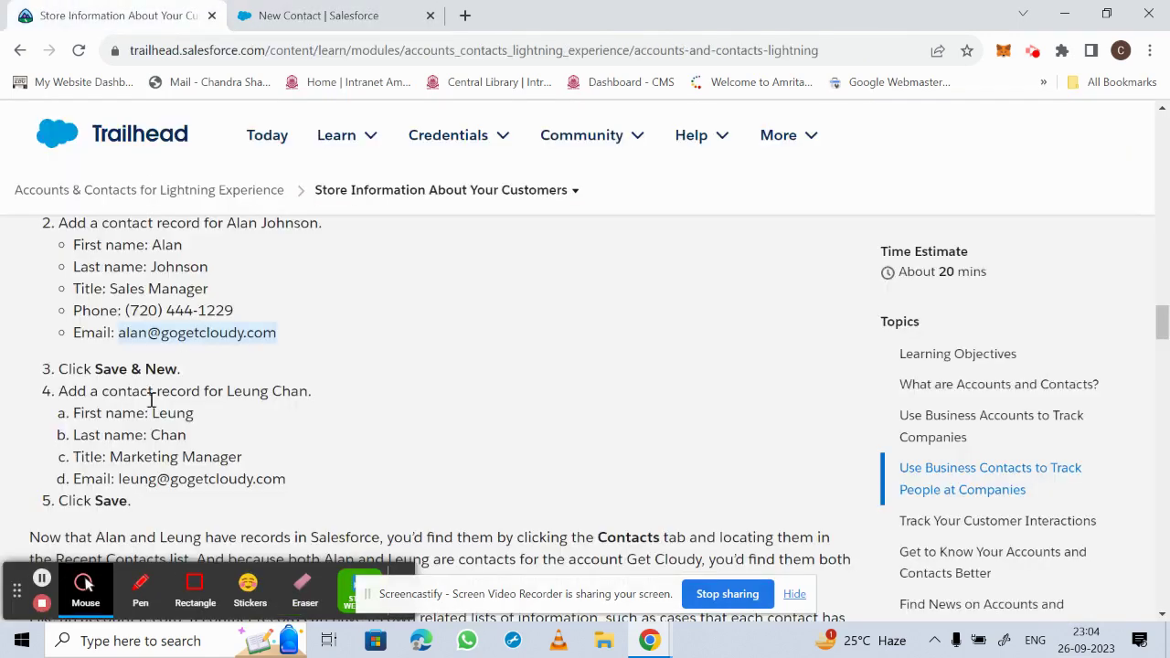
left_click_drag(154, 411, 182, 416)
right_click(183, 416)
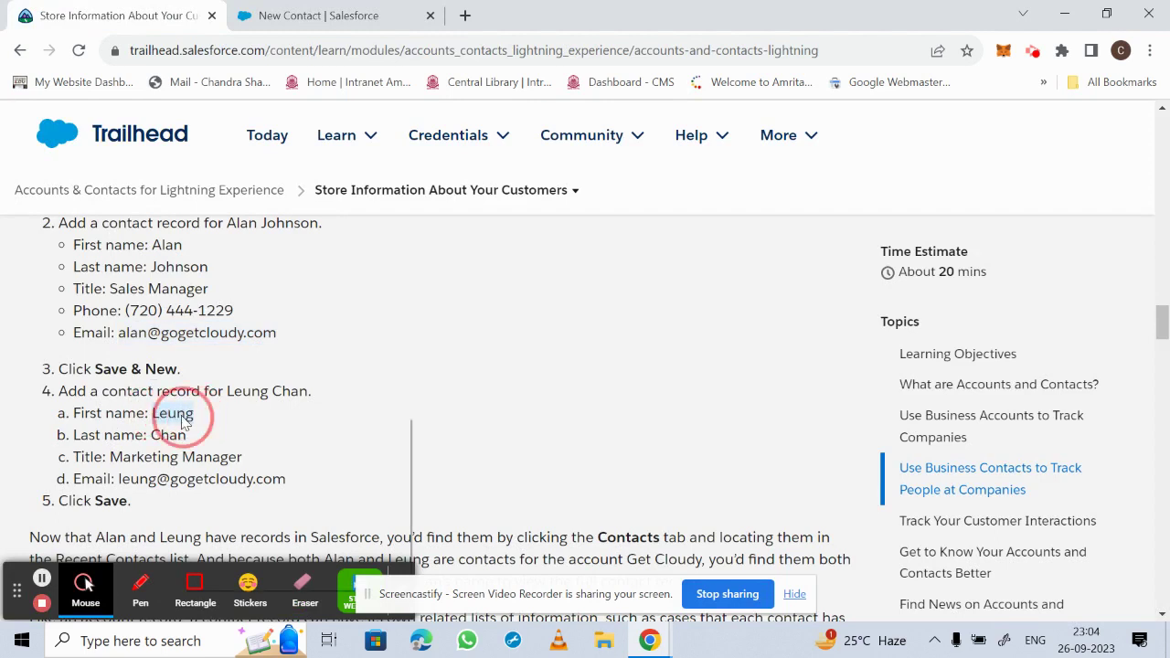
left_click(220, 432)
left_click(292, 16)
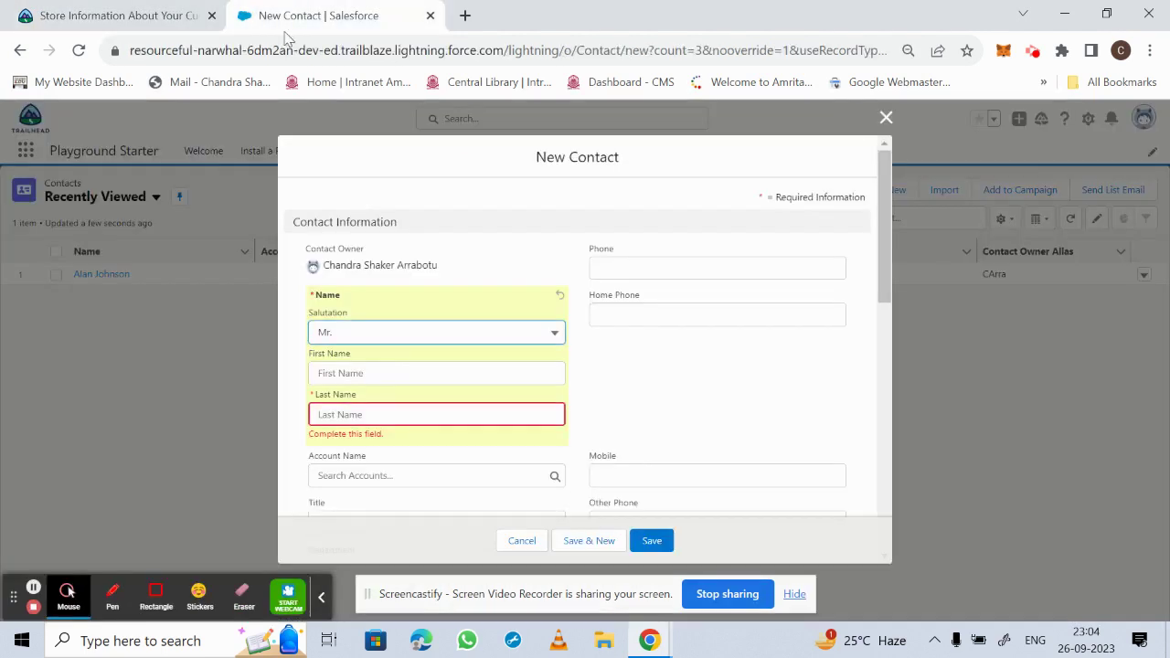
left_click(352, 378)
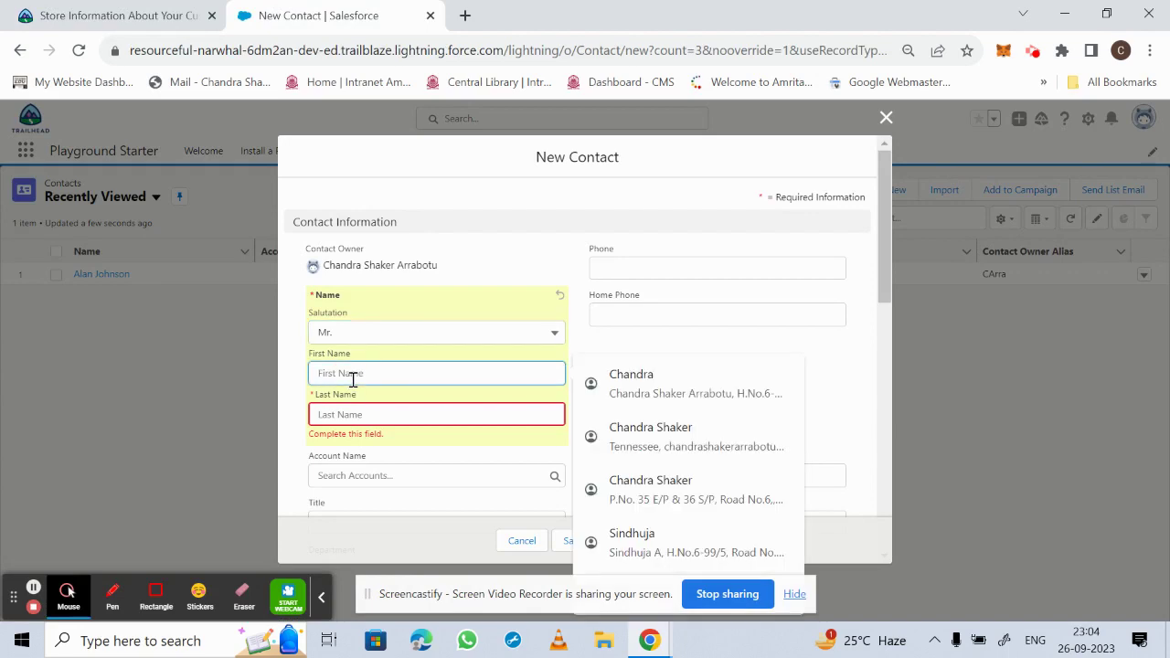
key("ctrl+v")
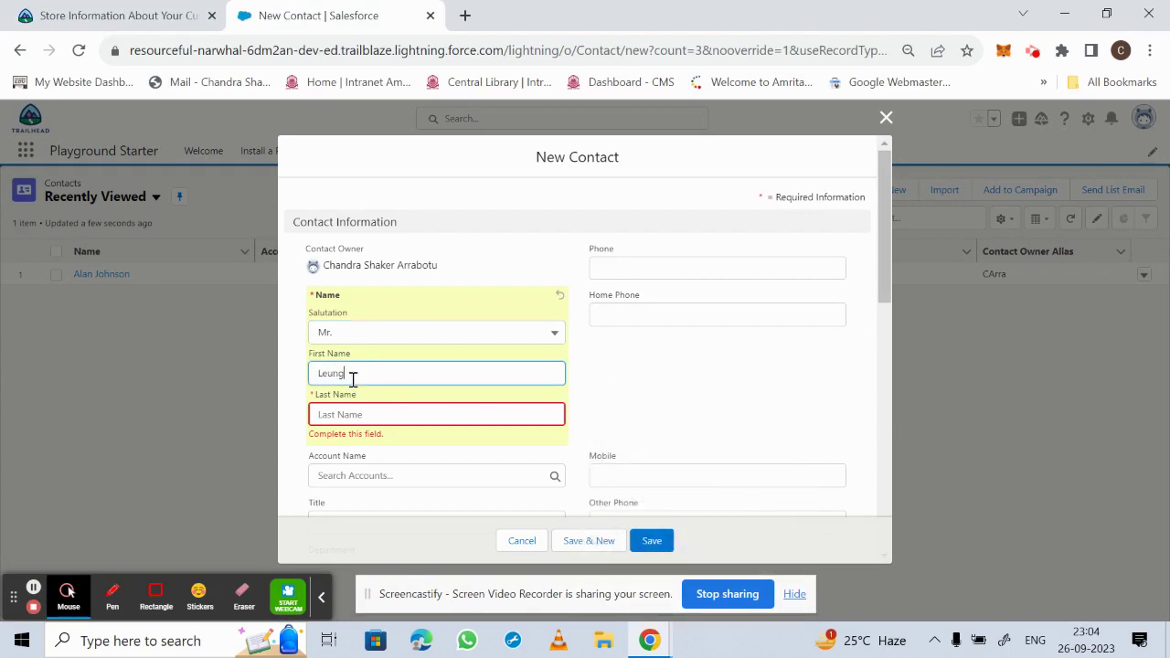
- Copy the last name Chan from Trailhead into the Last Name field
left_click(117, 18)
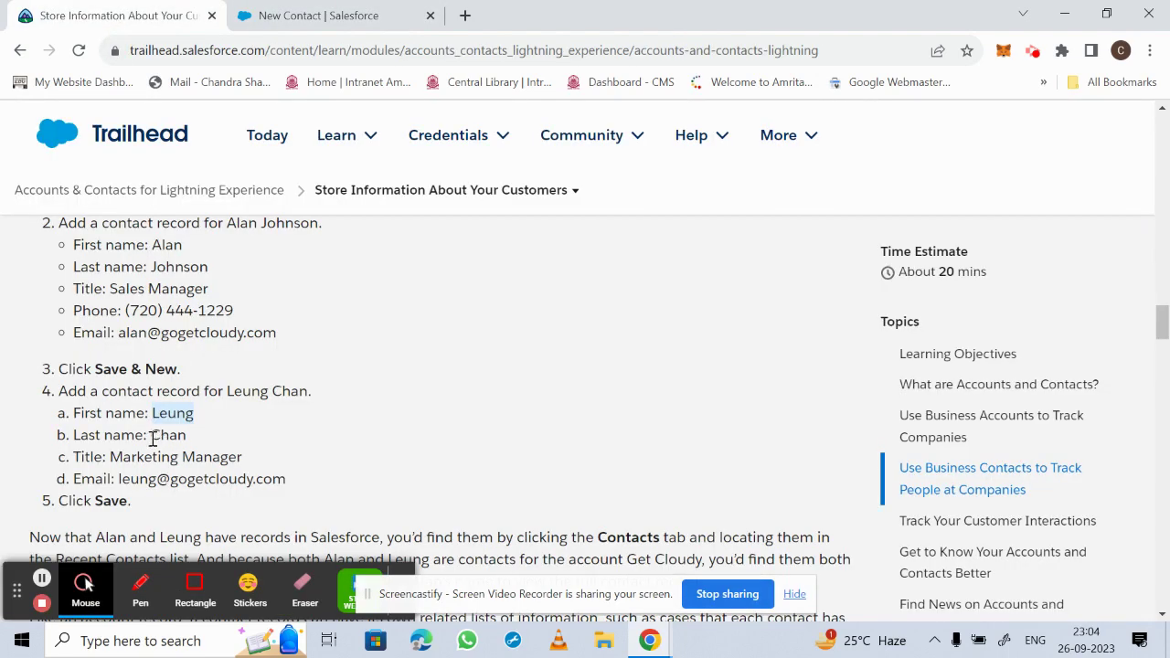
left_click_drag(153, 439, 194, 438)
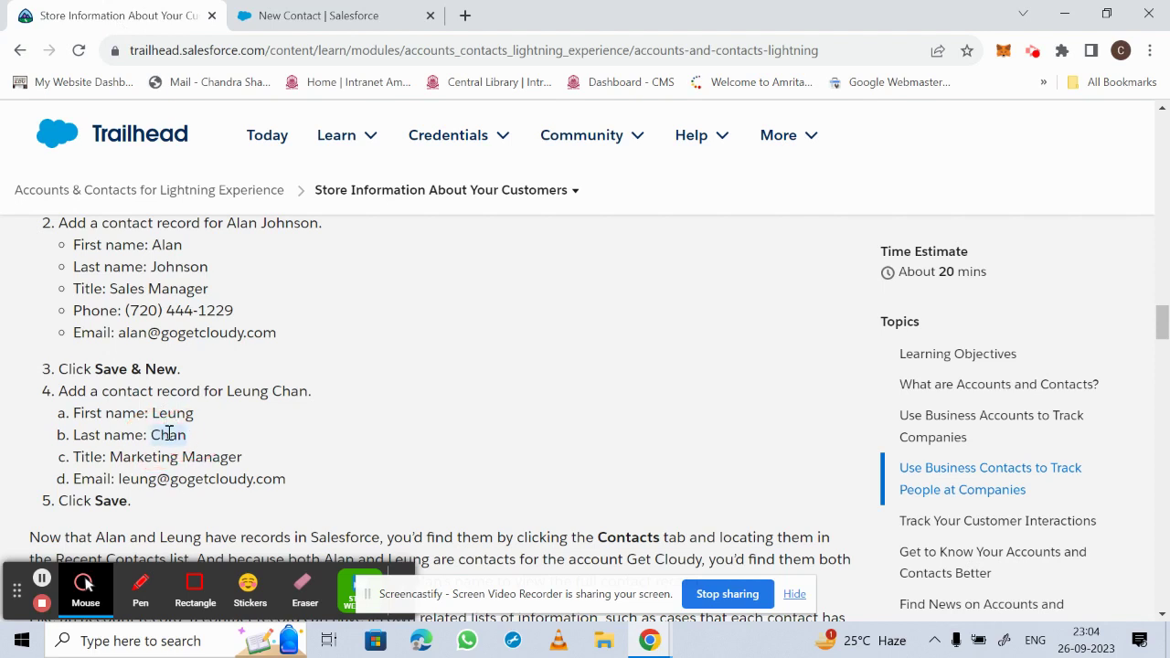
right_click(169, 433)
left_click(212, 447)
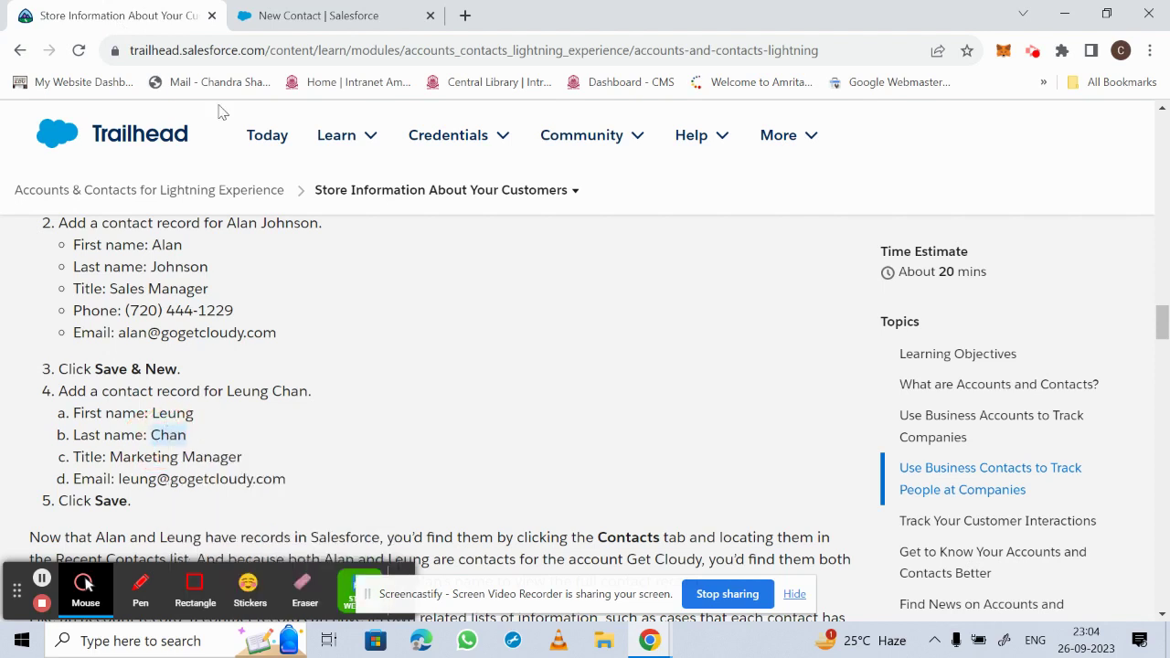
left_click(260, 13)
left_click(389, 416)
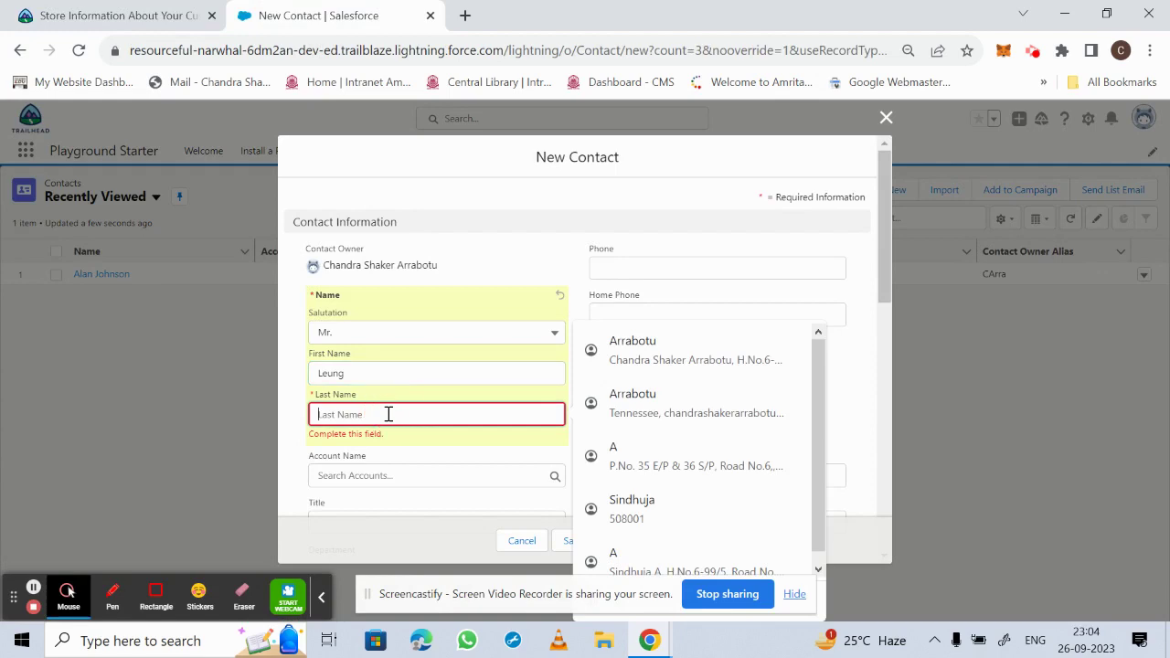
key("ctrl+v")
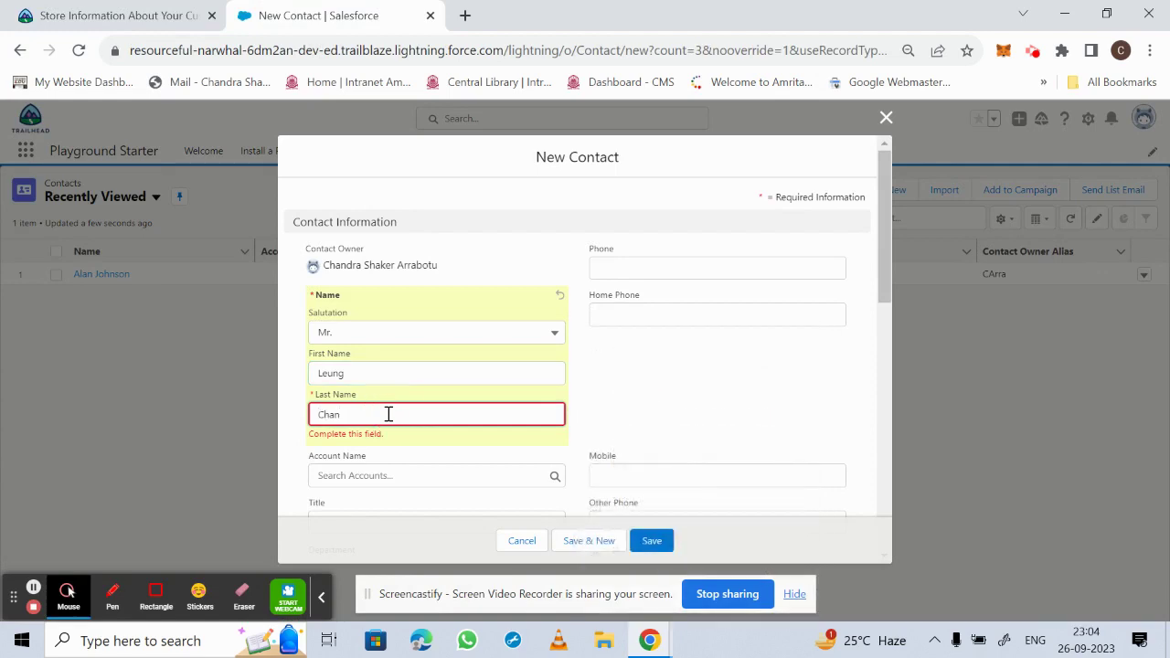
- Copy the title Marketing Manager from the Trailhead instructions
left_click(119, 15)
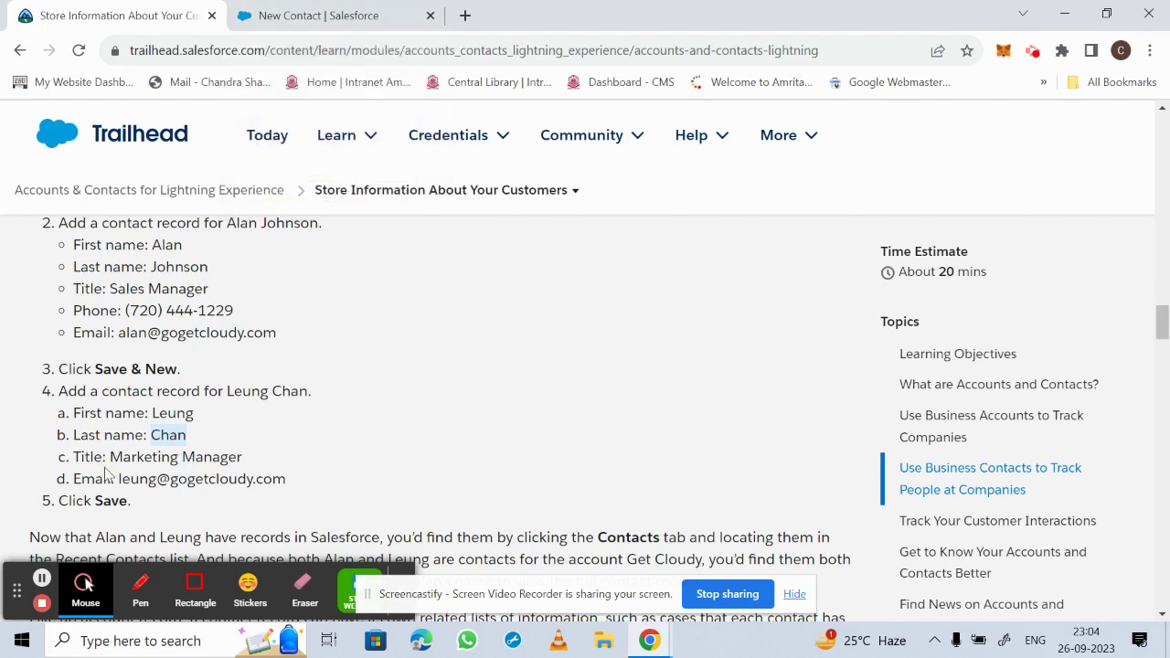
left_click_drag(112, 457, 243, 453)
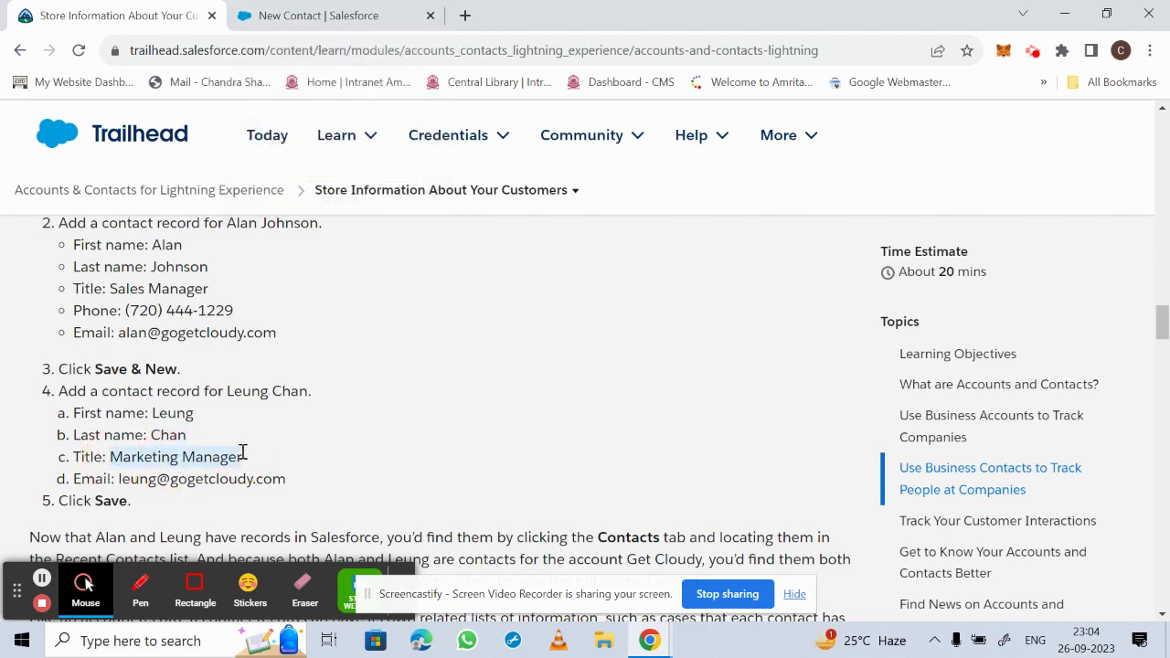
right_click(228, 462)
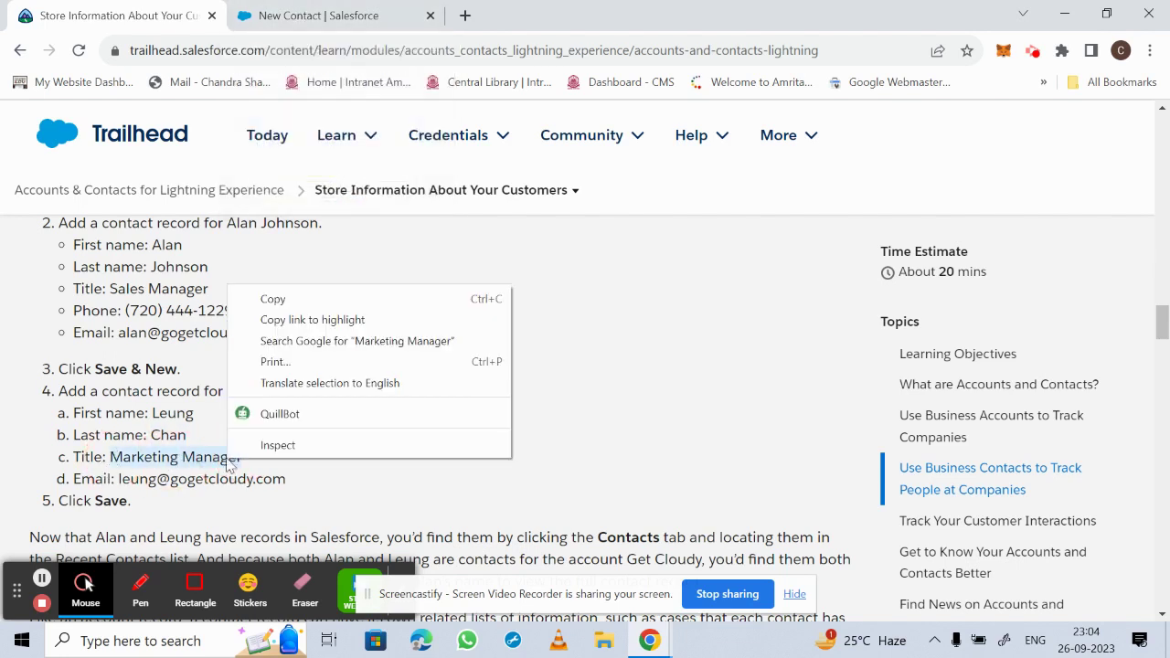
left_click(297, 301)
left_click(344, 11)
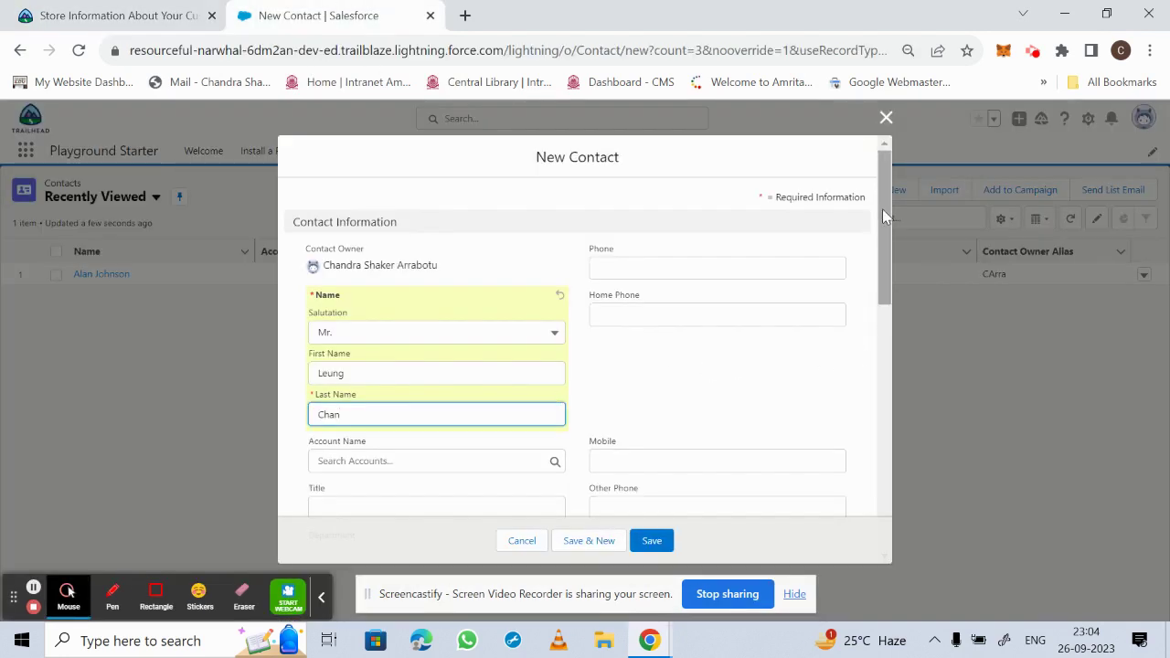
- Fill the contact's Title field with Marketing Manager
left_click_drag(881, 208, 484, 286)
left_click(440, 306)
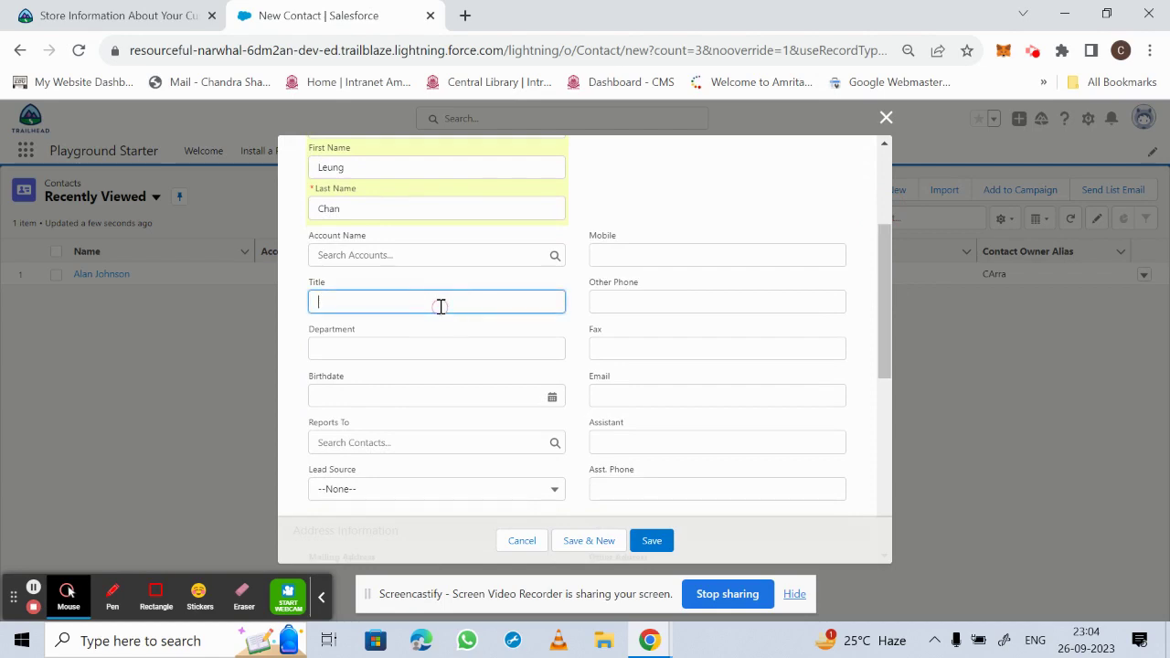
key("ctrl+v")
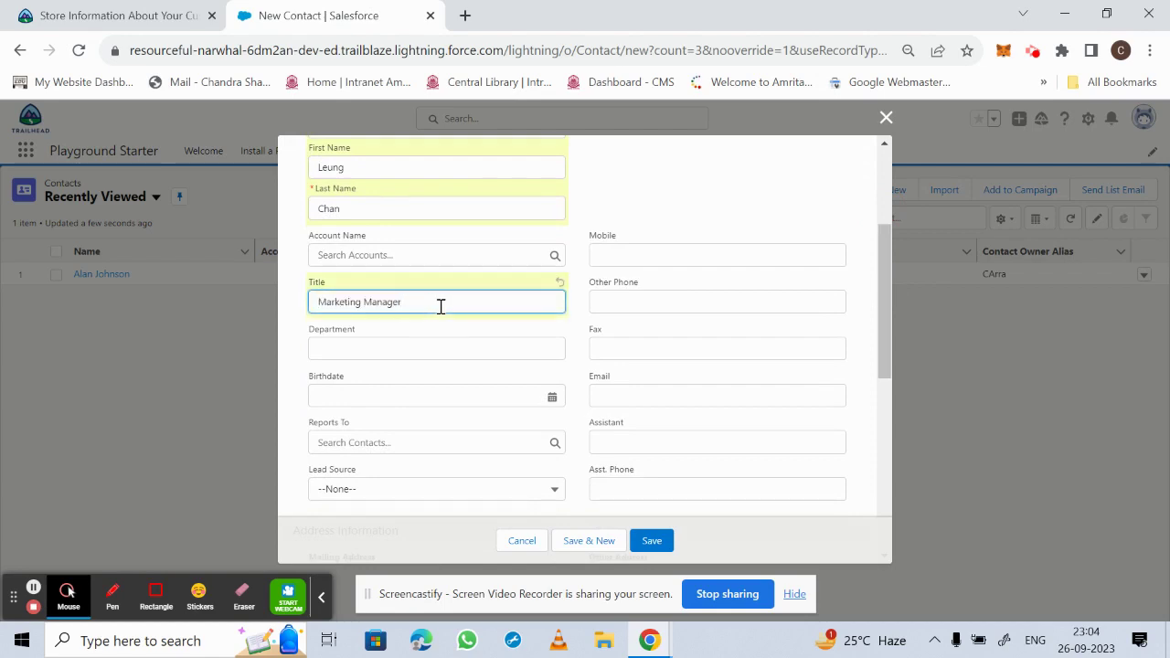
left_click(100, 11)
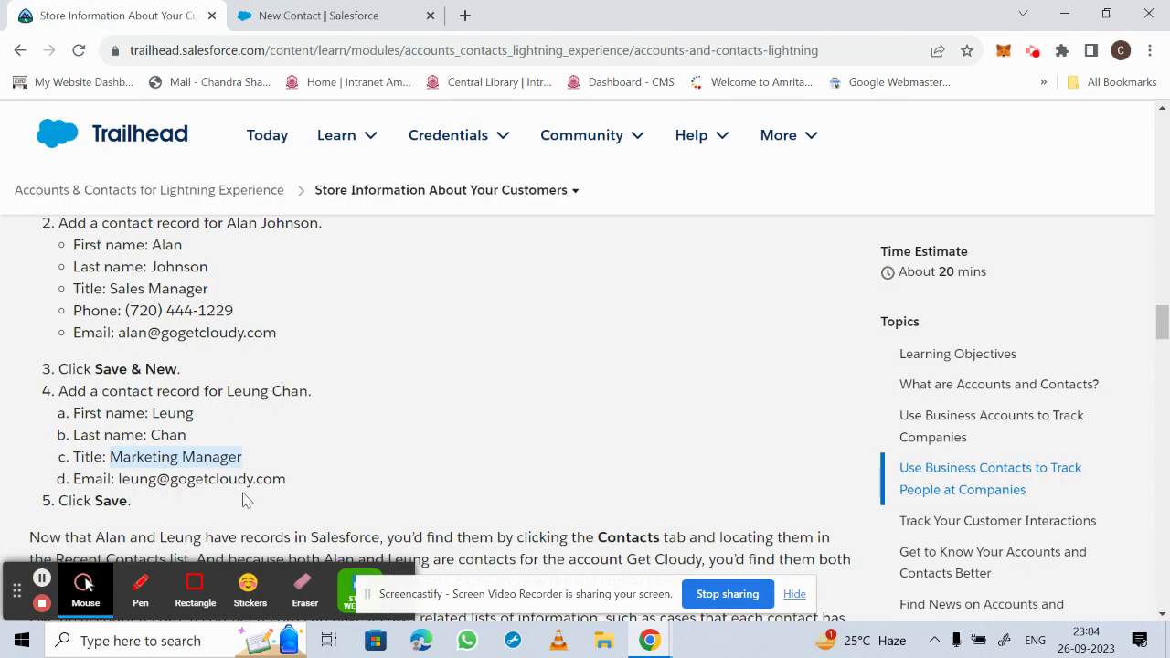
left_click_drag(120, 478, 287, 482)
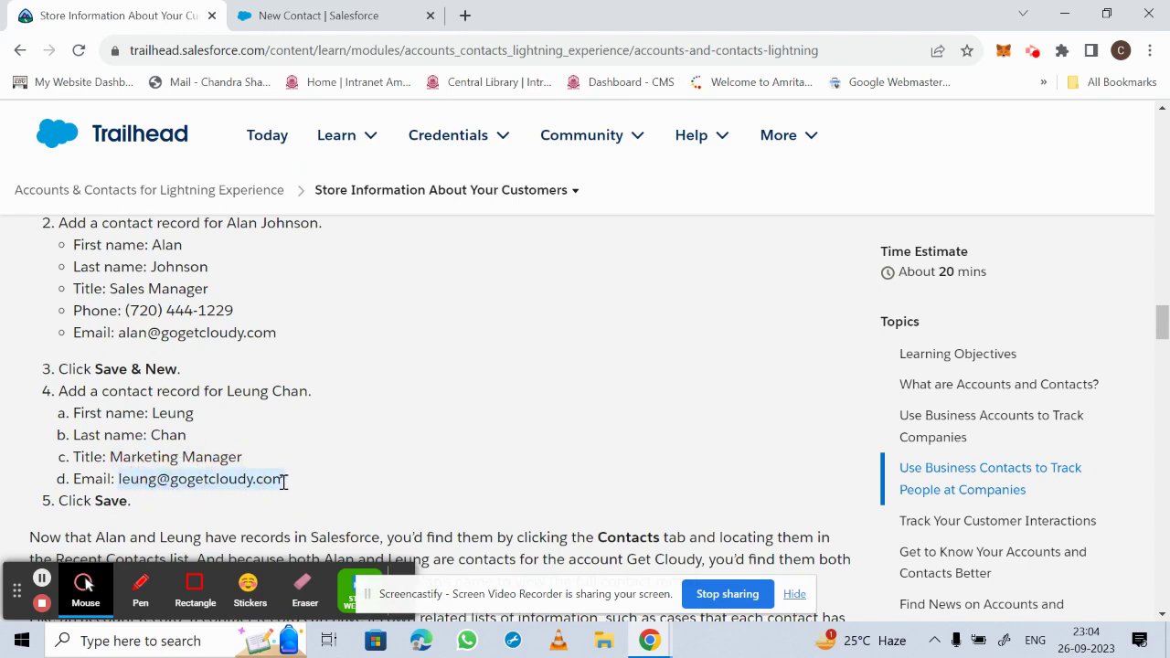
right_click(284, 483)
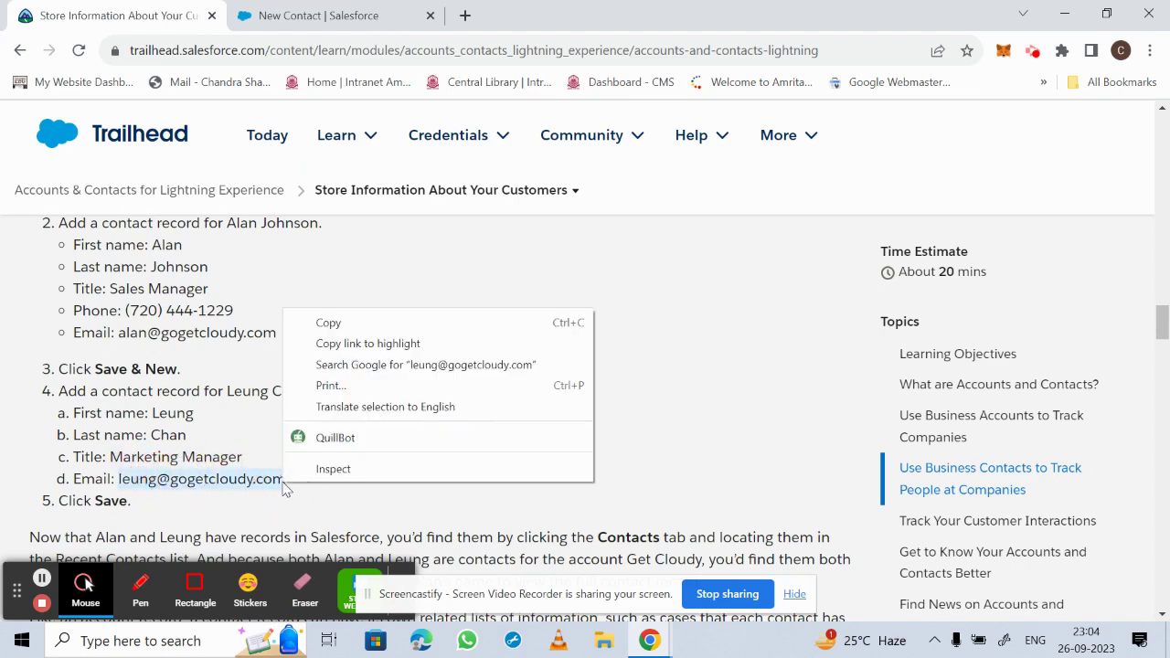
left_click(350, 324)
left_click(305, 13)
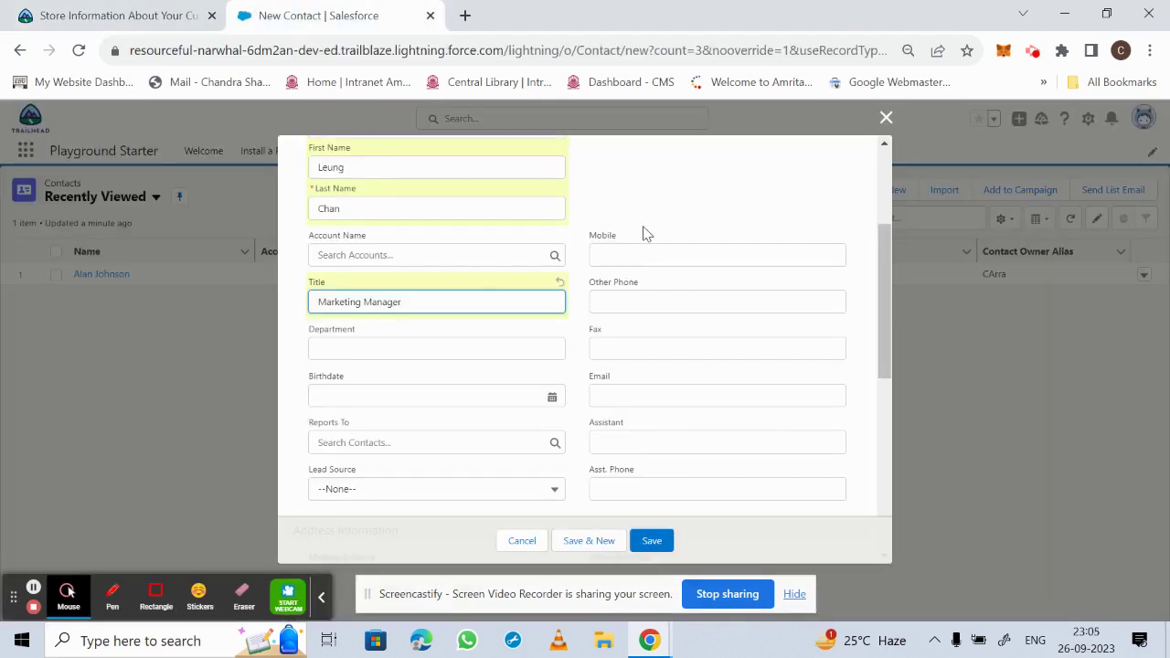
left_click(683, 399)
key("ctrl+v")
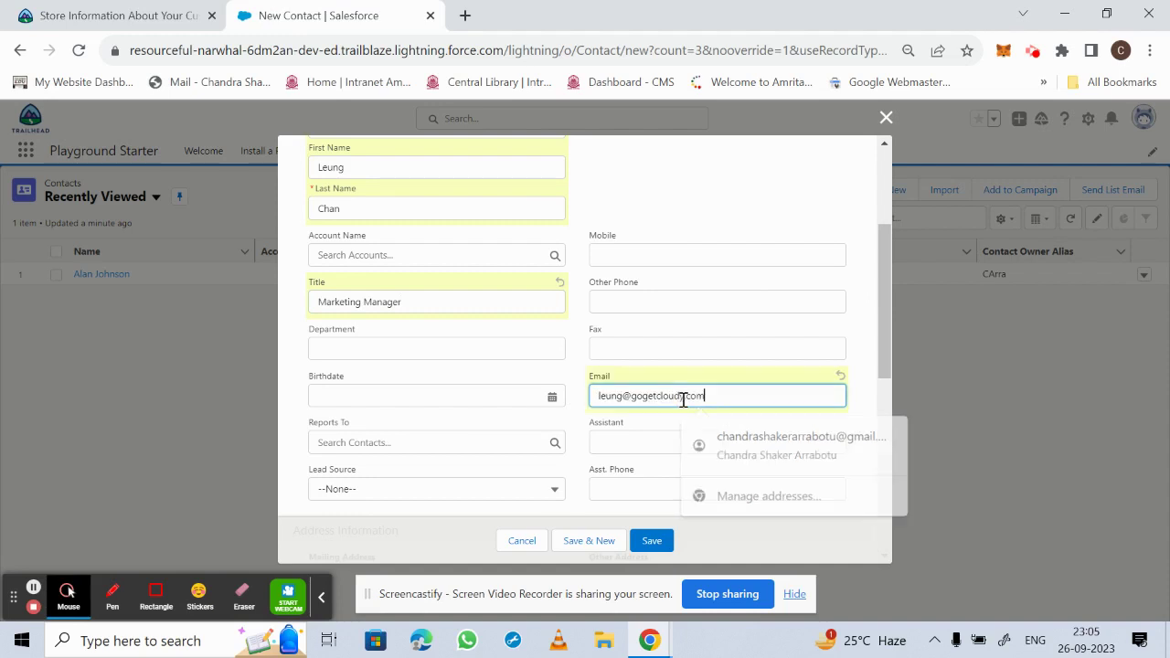
left_click_drag(887, 297, 877, 522)
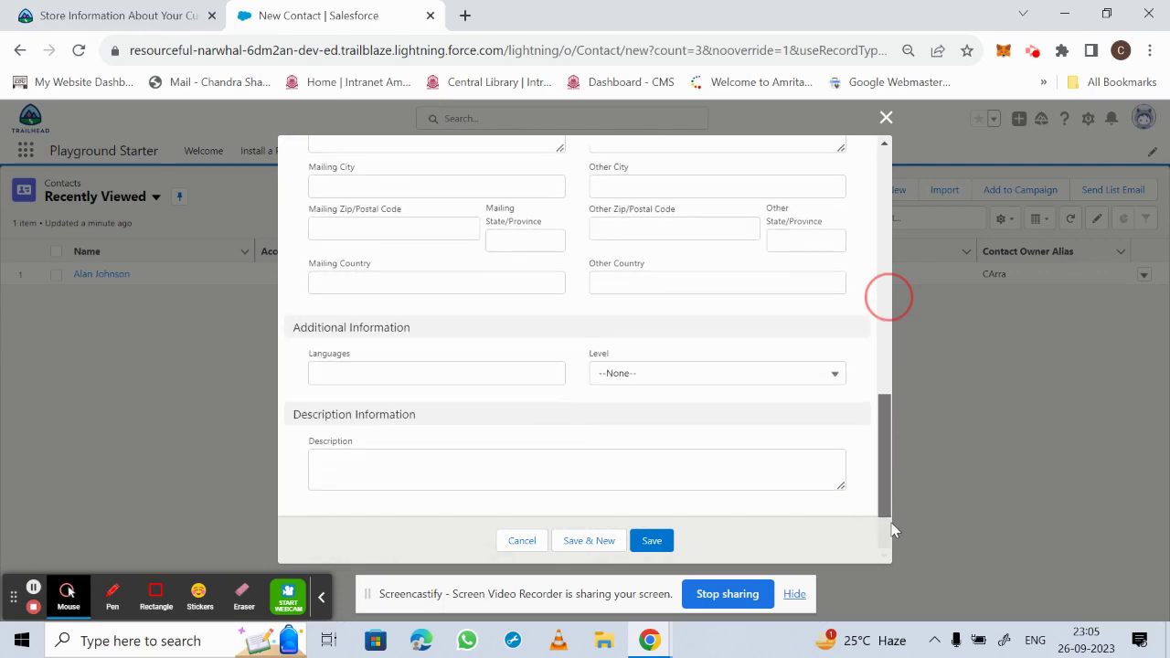
left_click(653, 541)
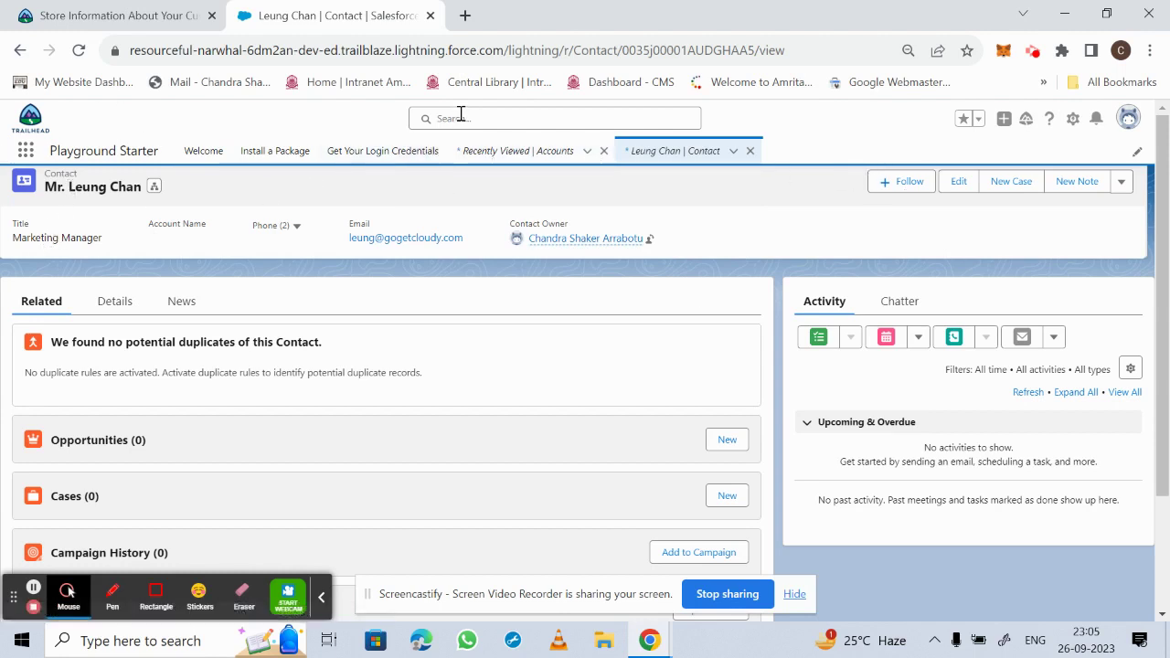
- Visit the Accounts list, then open Contacts via an App Launcher search for 'contacts'
left_click(25, 151)
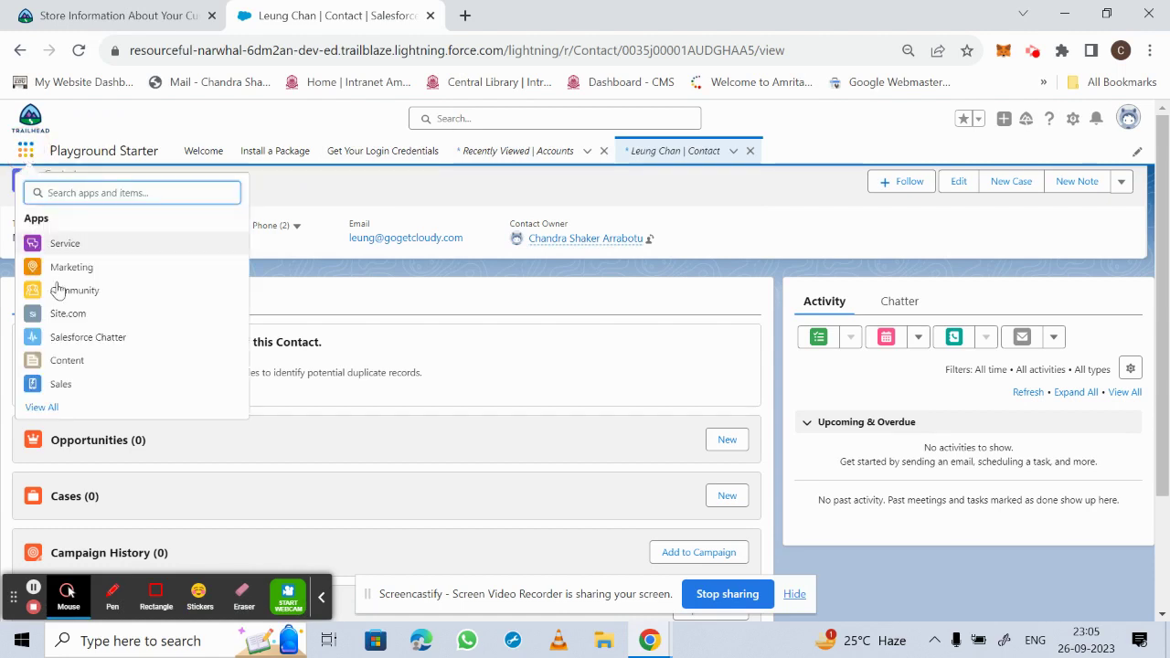
type("acc")
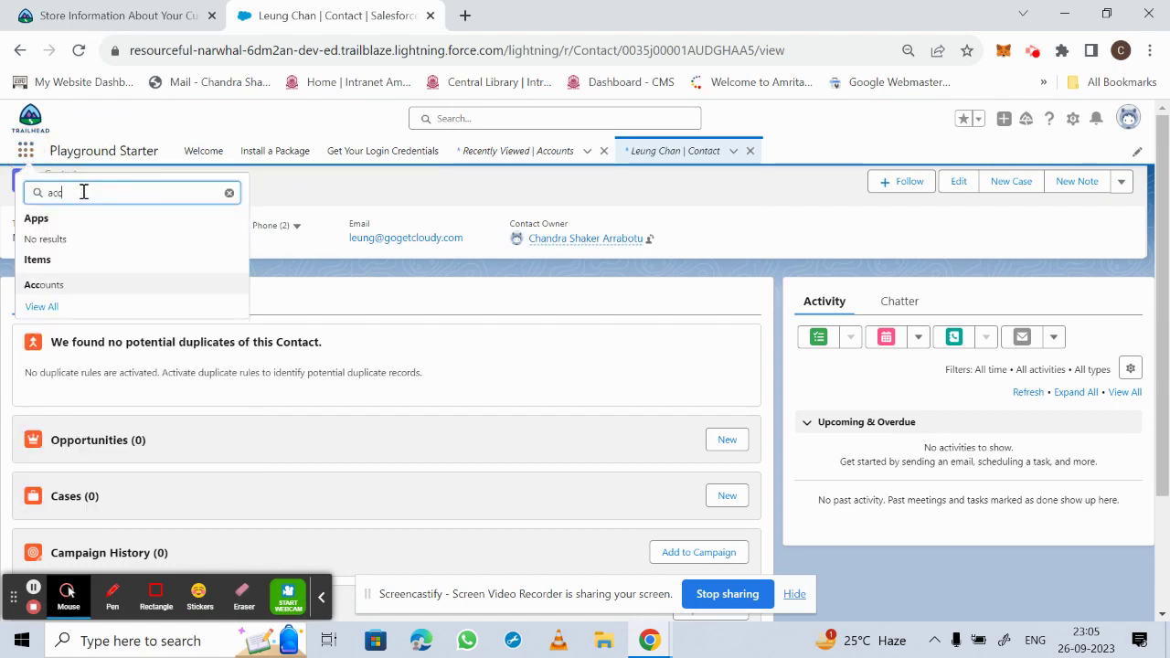
left_click(47, 289)
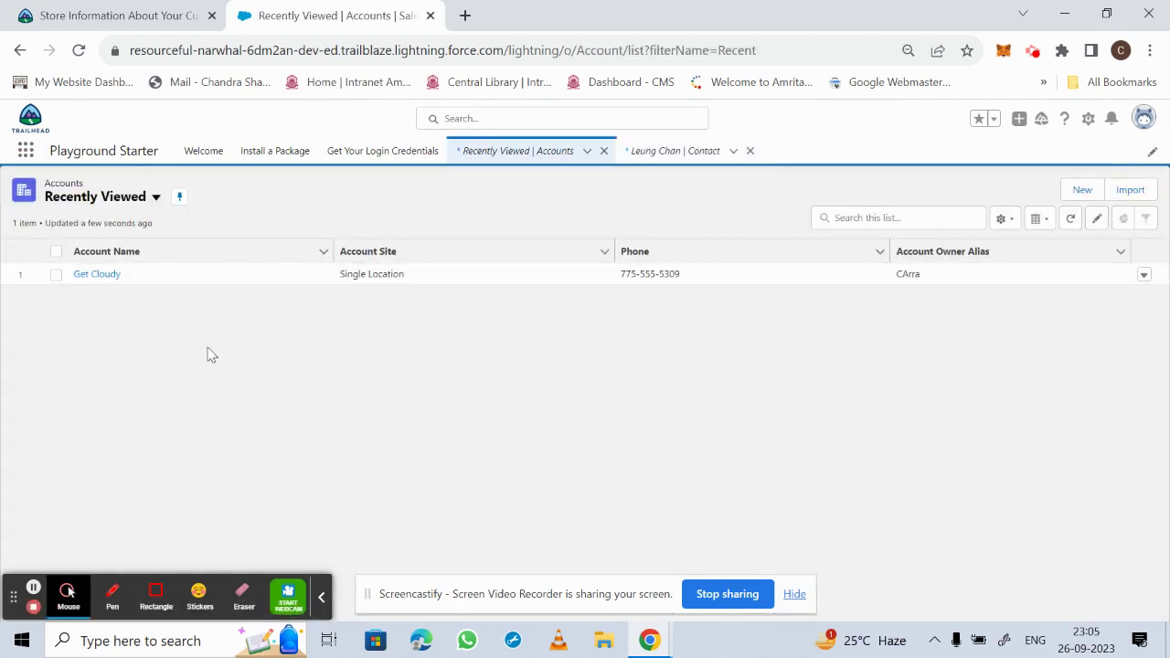
left_click(25, 153)
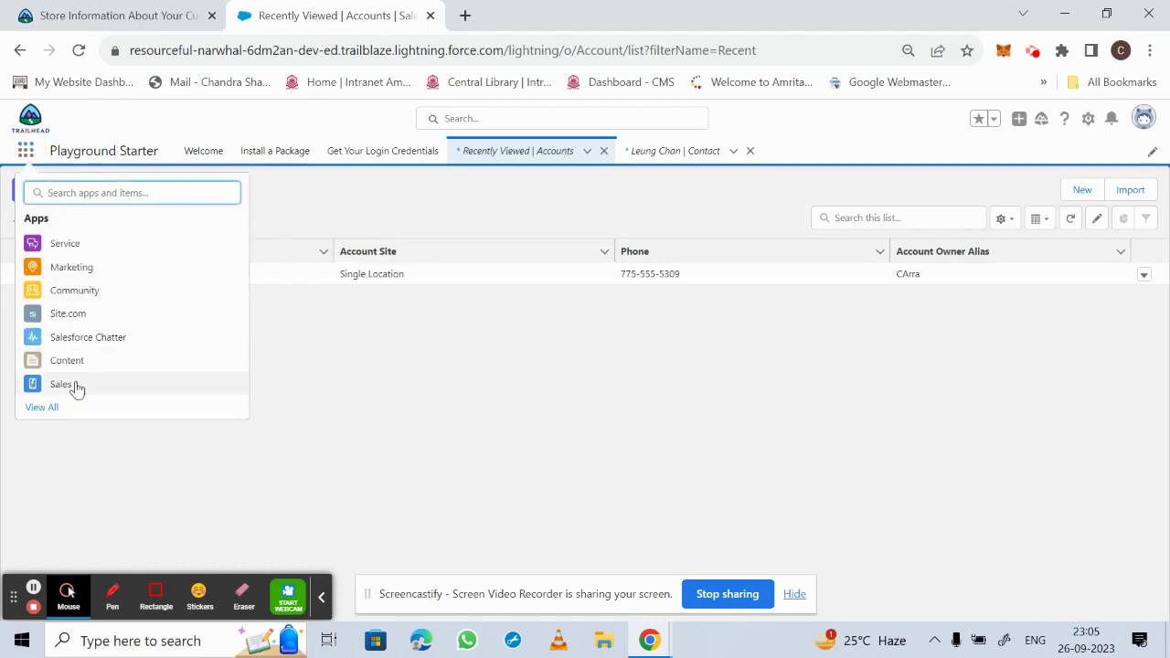
type("c")
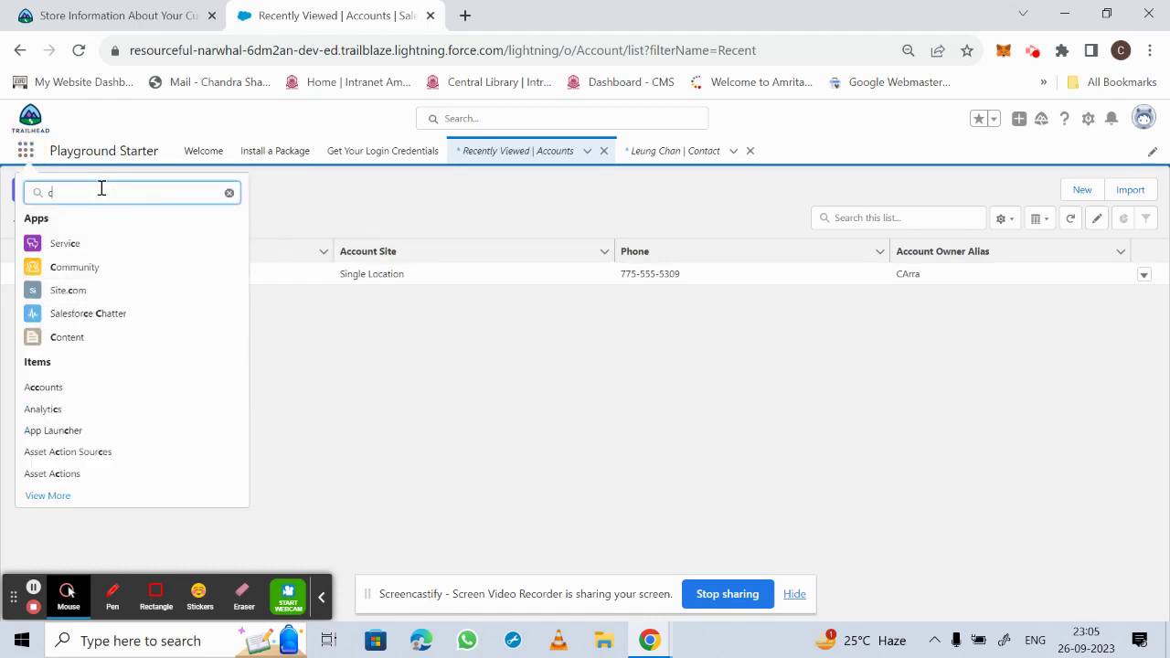
type("ontac")
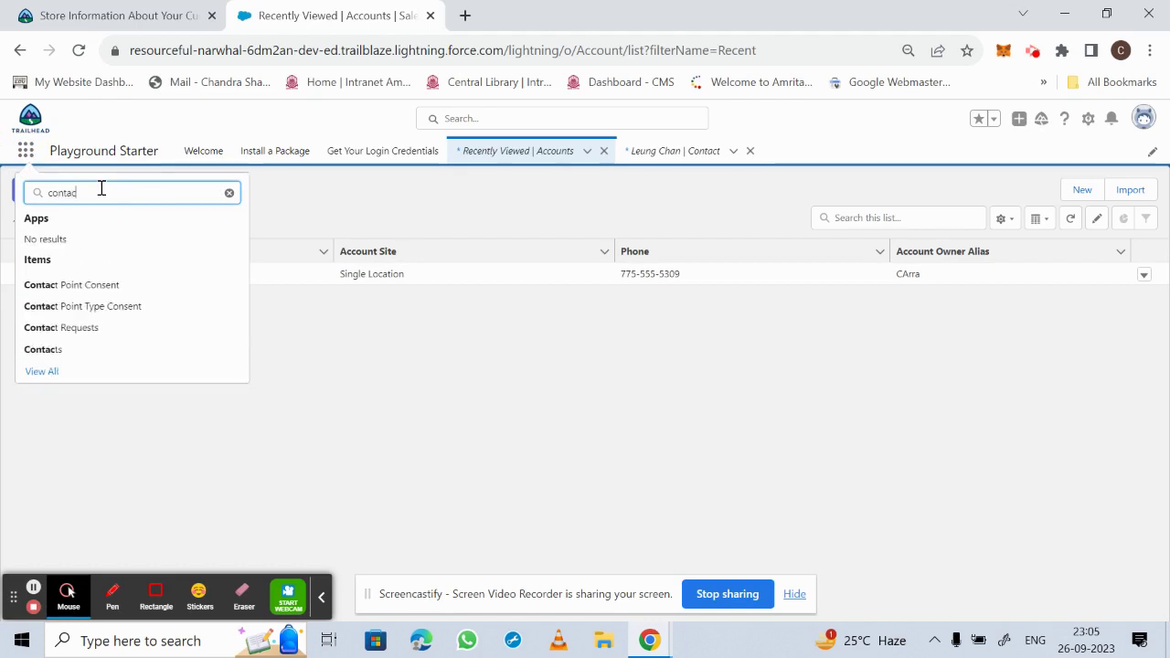
type("ts")
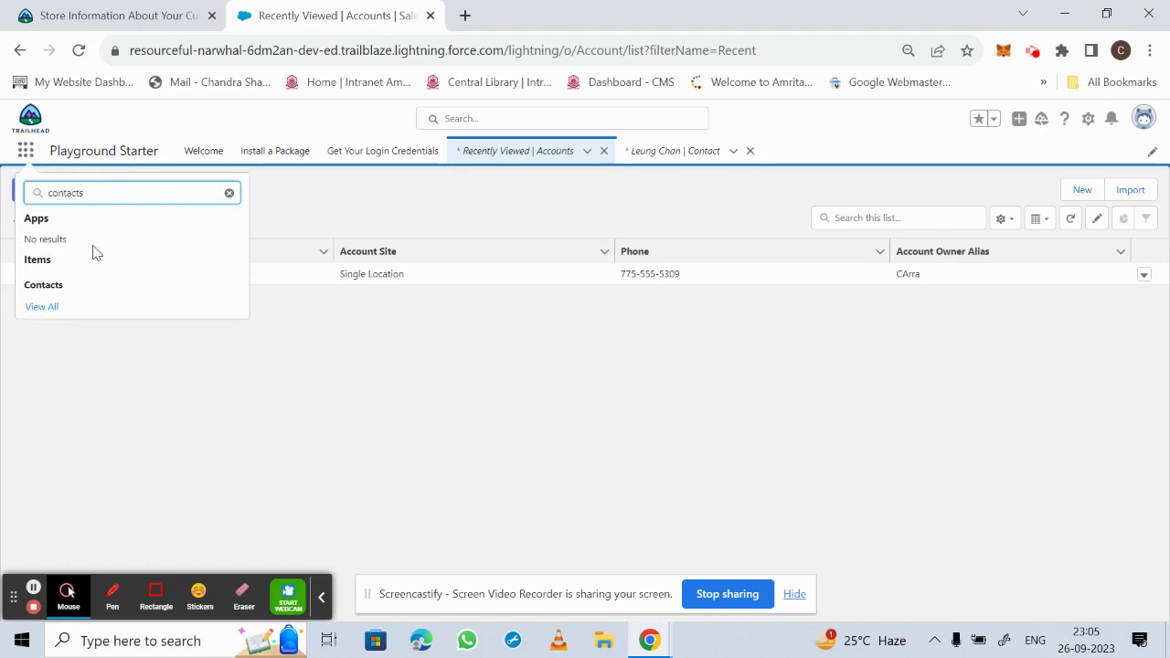
left_click(47, 283)
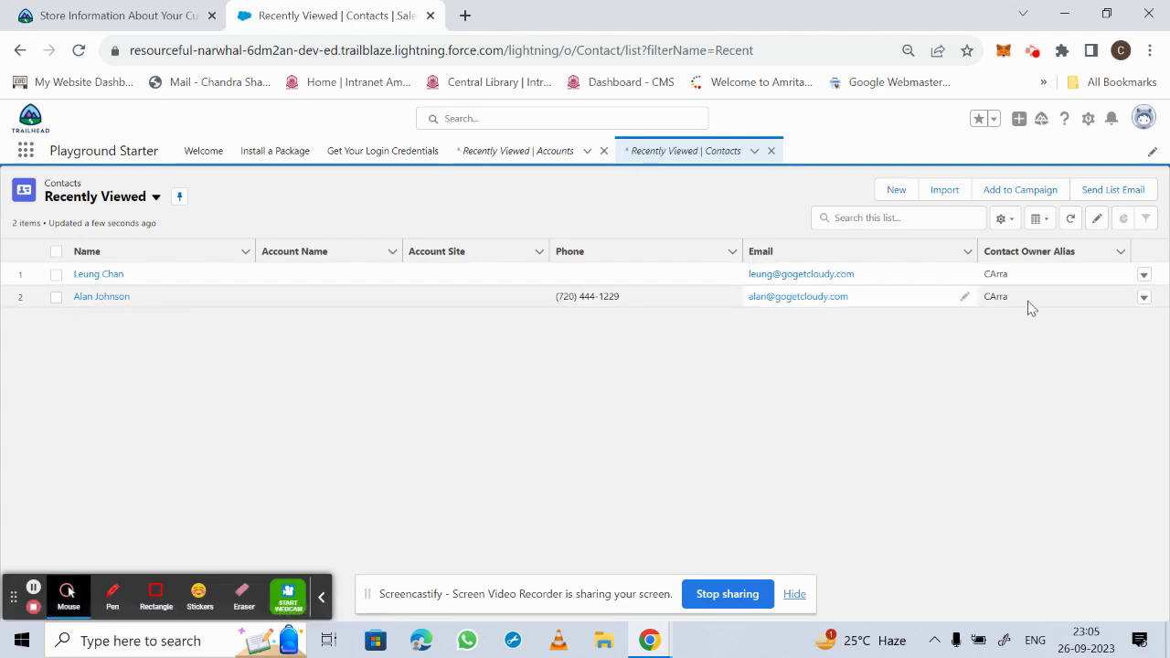
left_click(1143, 299)
left_click(1112, 322)
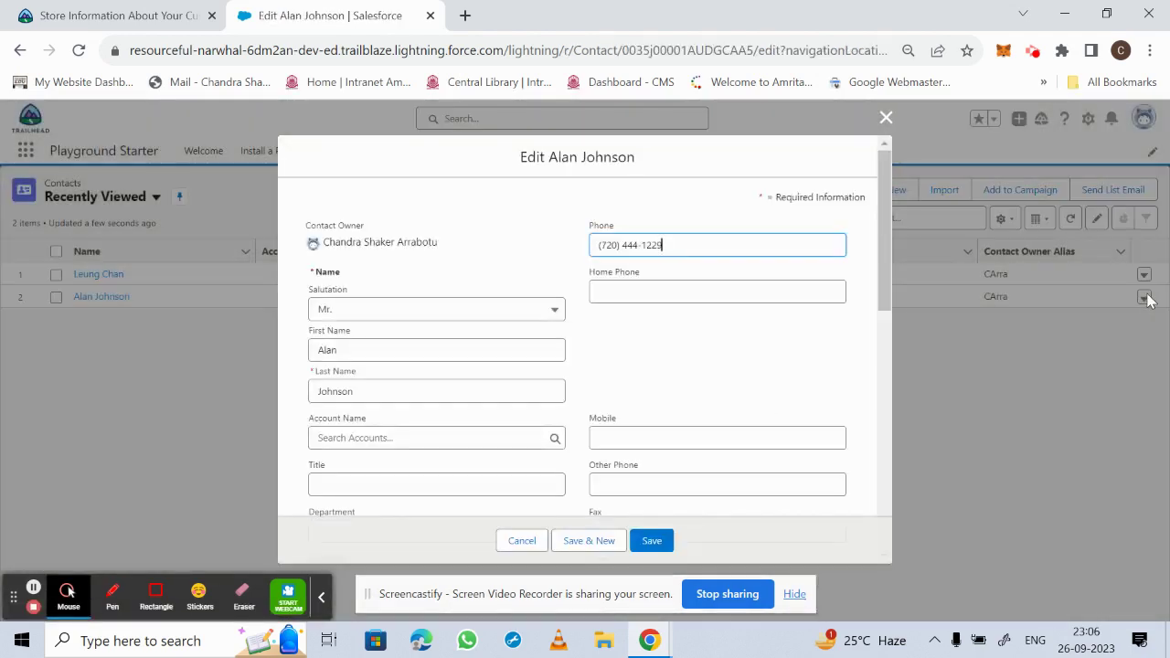
left_click(885, 122)
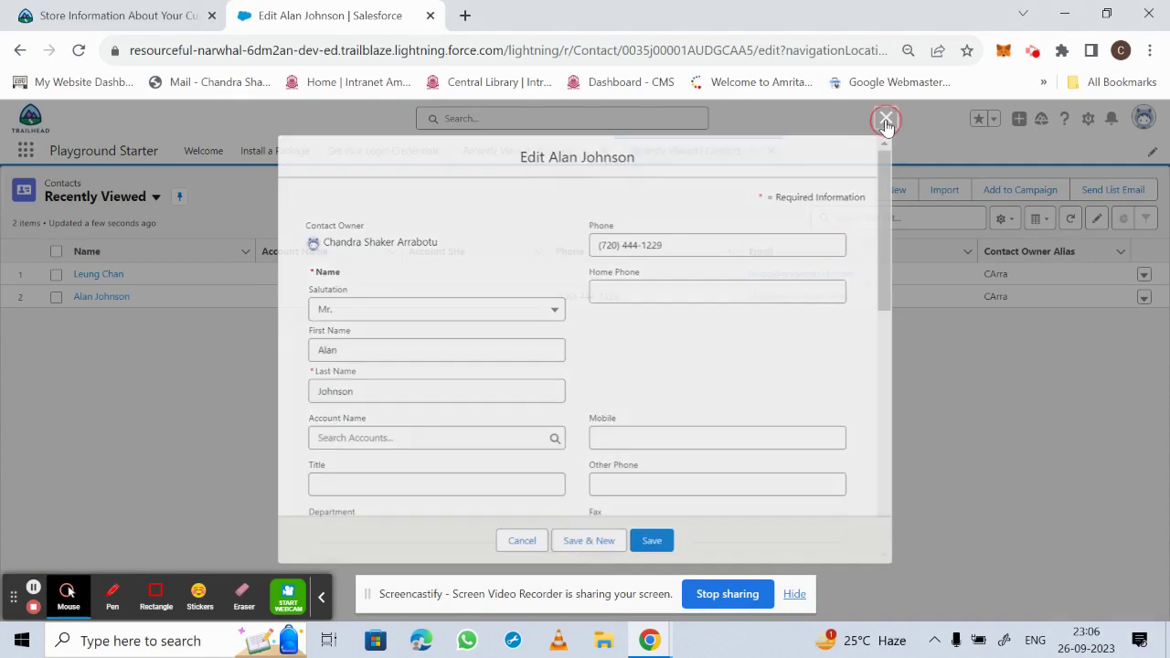
left_click(1145, 299)
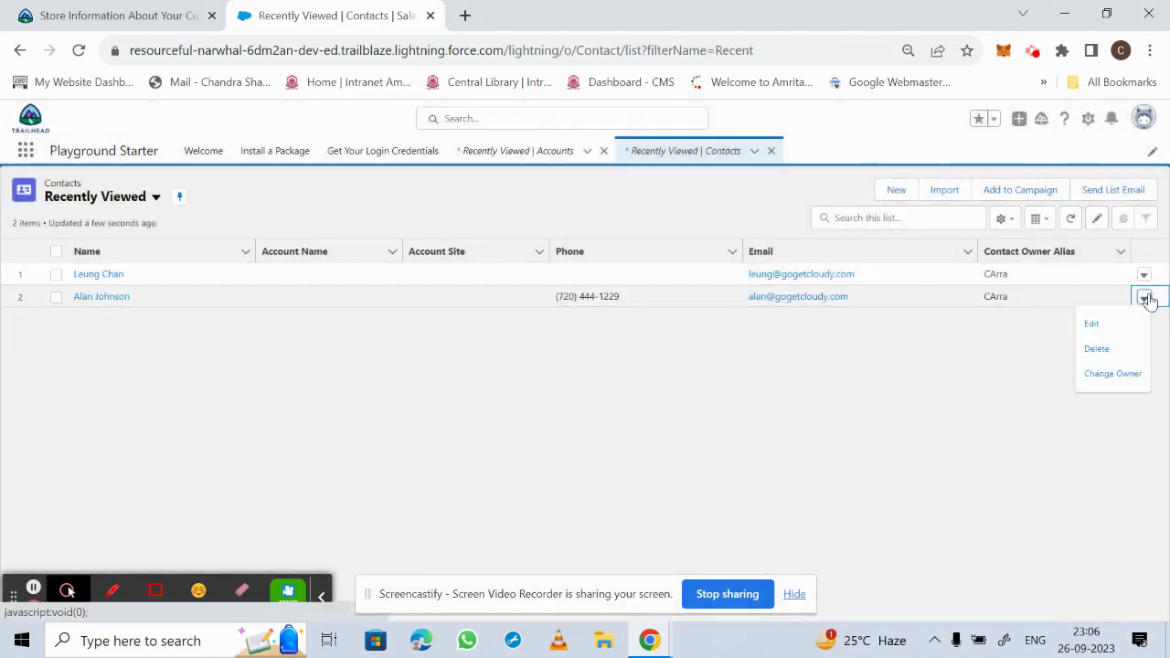
left_click(1097, 324)
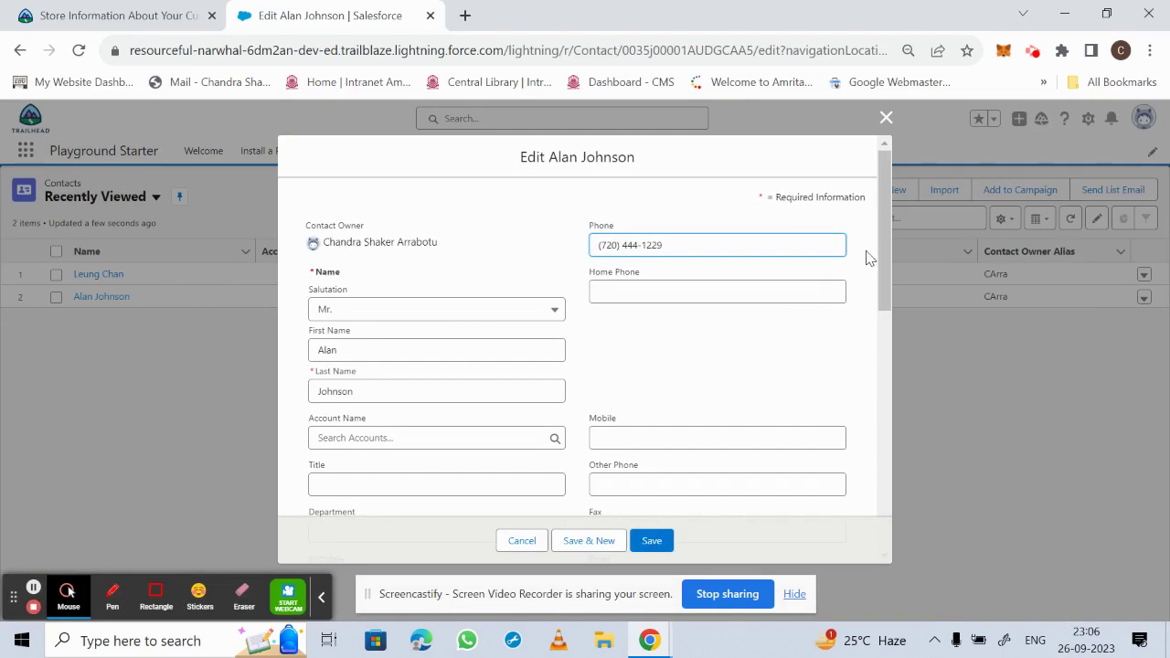
left_click_drag(884, 256, 886, 305)
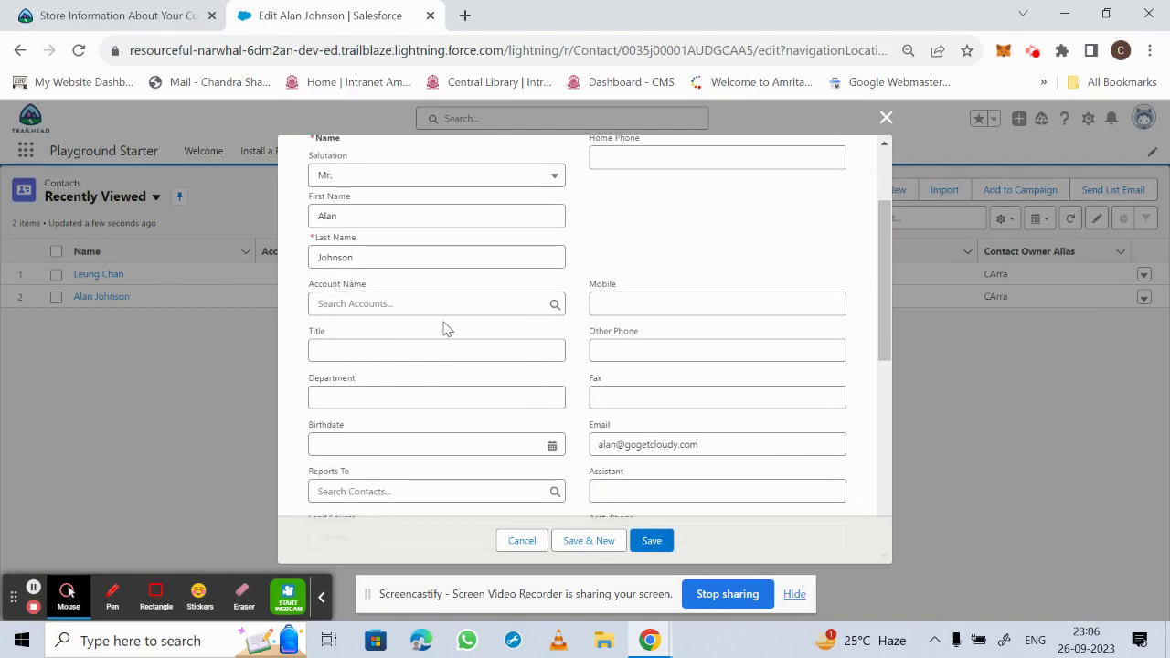
- Paste Sales Manager from Trailhead into Alan Johnson's Title and save
left_click(334, 352)
left_click(119, 16)
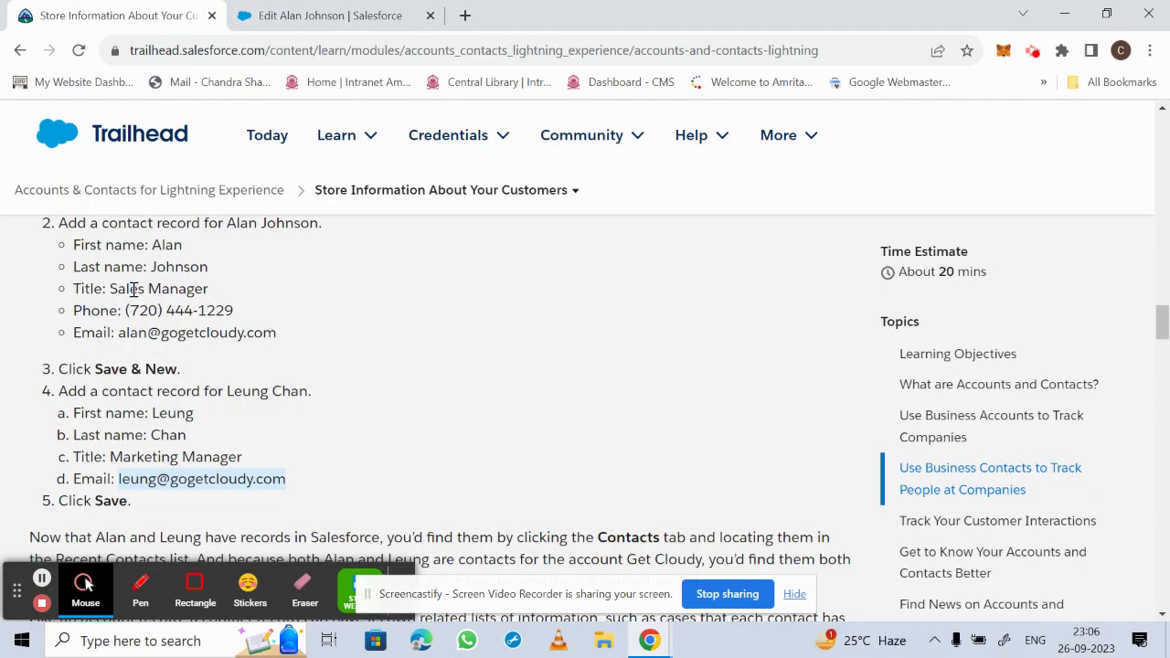
left_click_drag(109, 289, 209, 289)
right_click(196, 288)
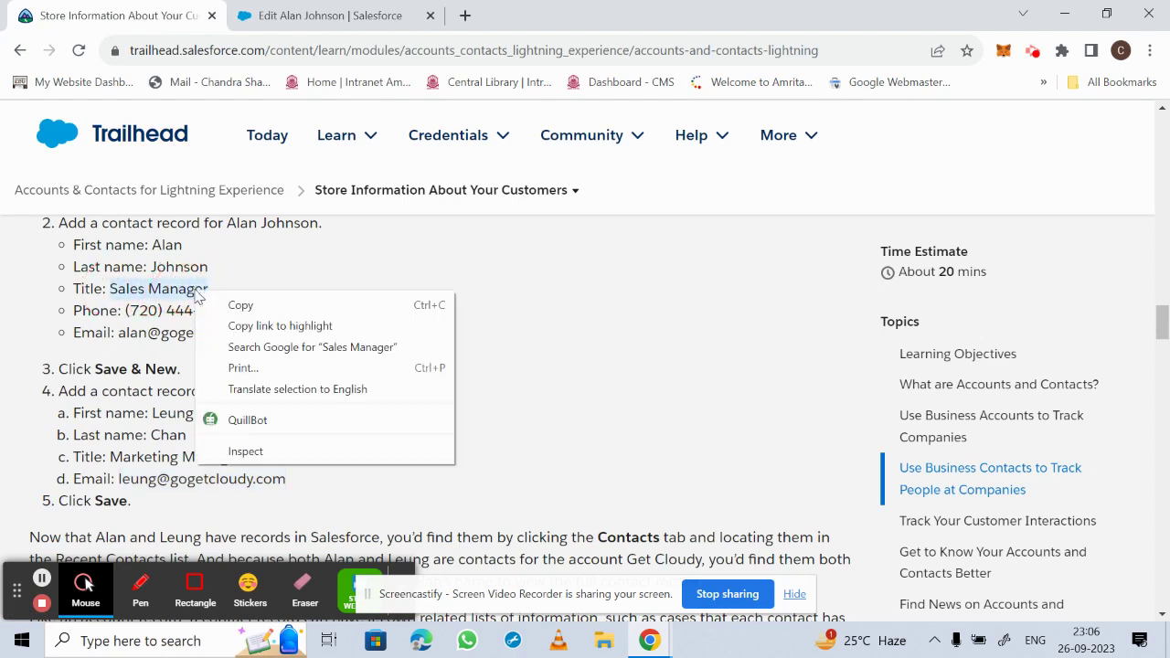
left_click(241, 304)
left_click(315, 11)
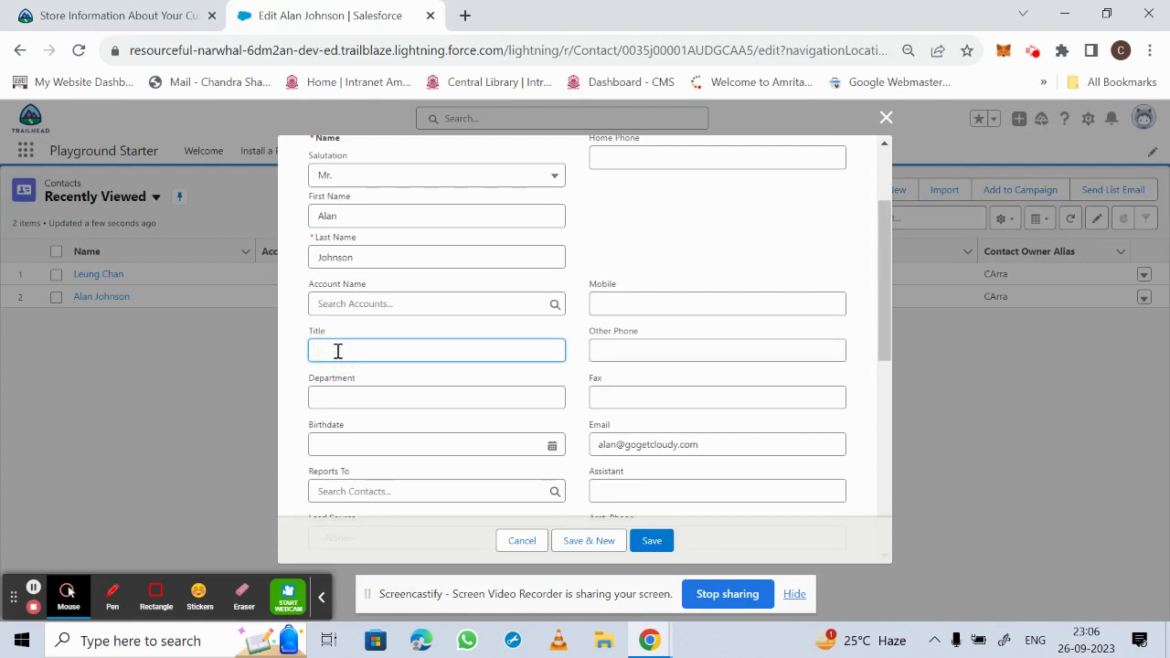
key("ctrl+v")
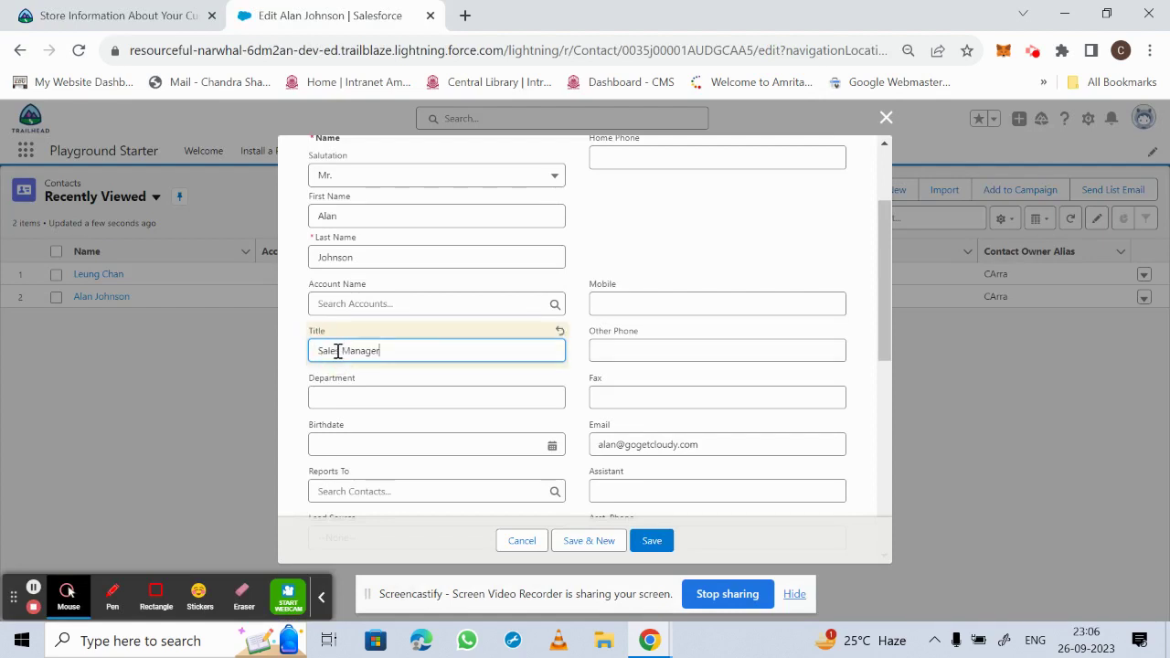
left_click(648, 544)
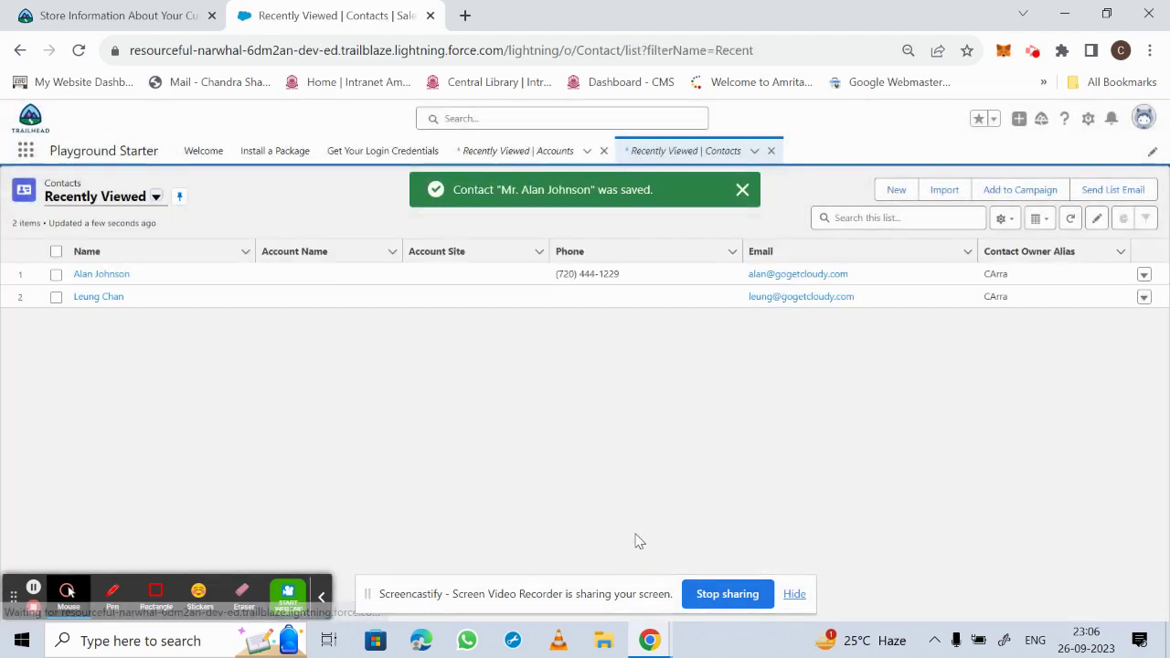